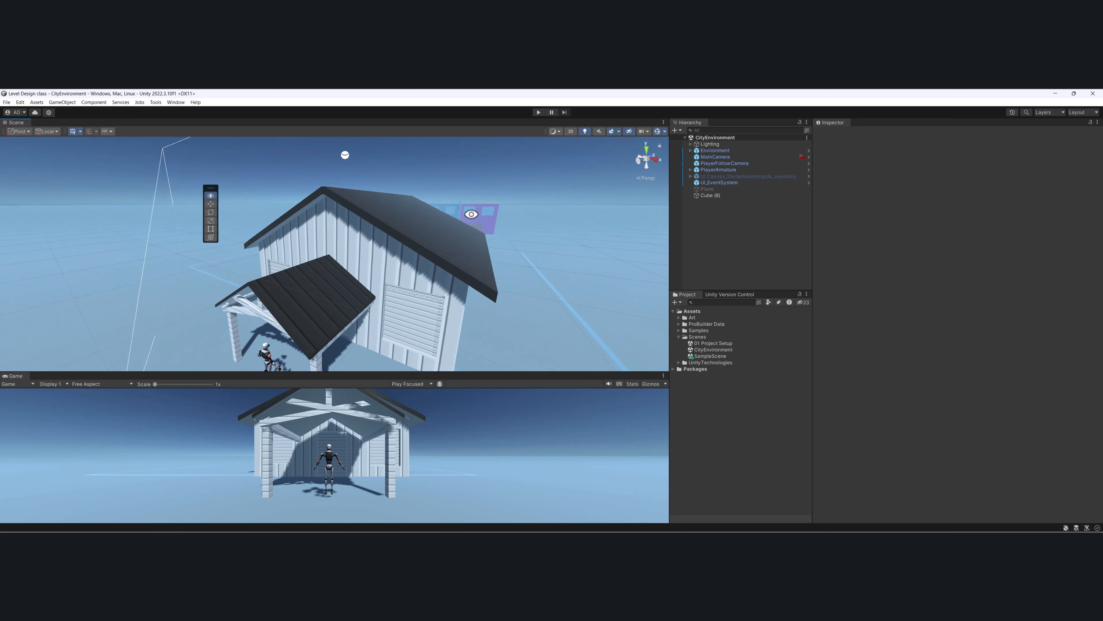
Step: Open the ProBuilder window and place it beside the scene view of the house
click(160, 103)
mouse_move(171, 114)
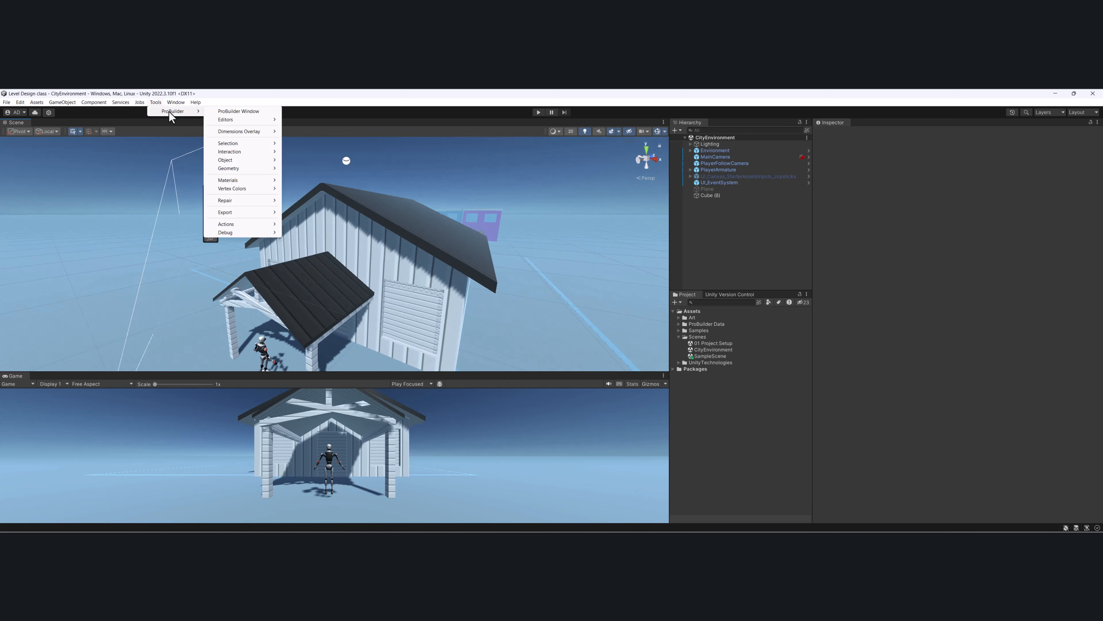
click(251, 112)
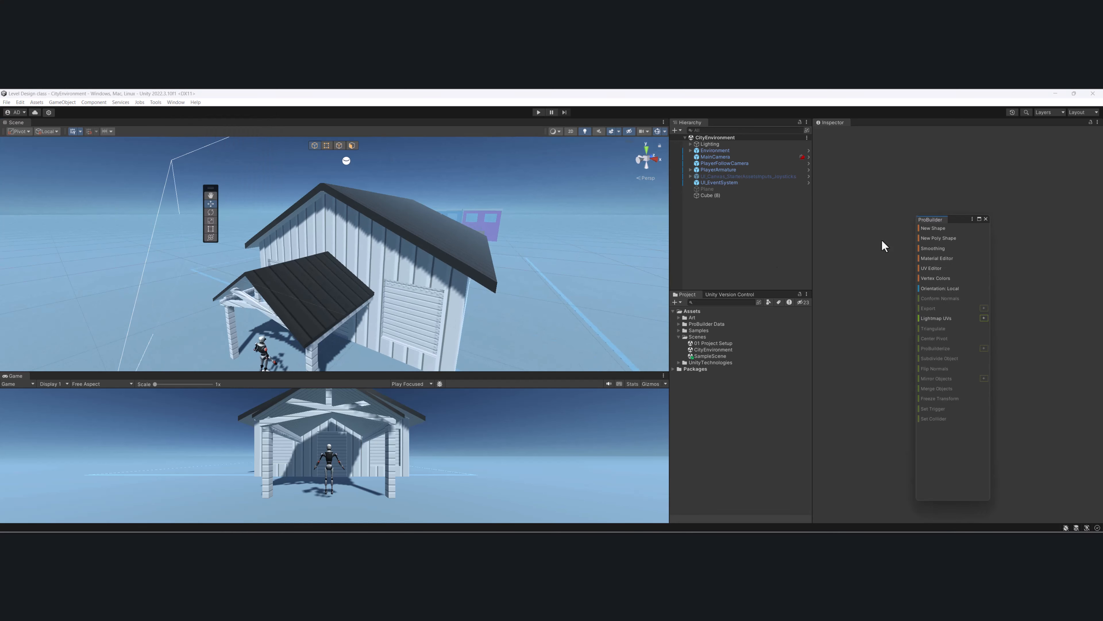
drag(959, 221, 712, 214)
scroll(454, 276, up, 4)
alt+drag(453, 276, 450, 236)
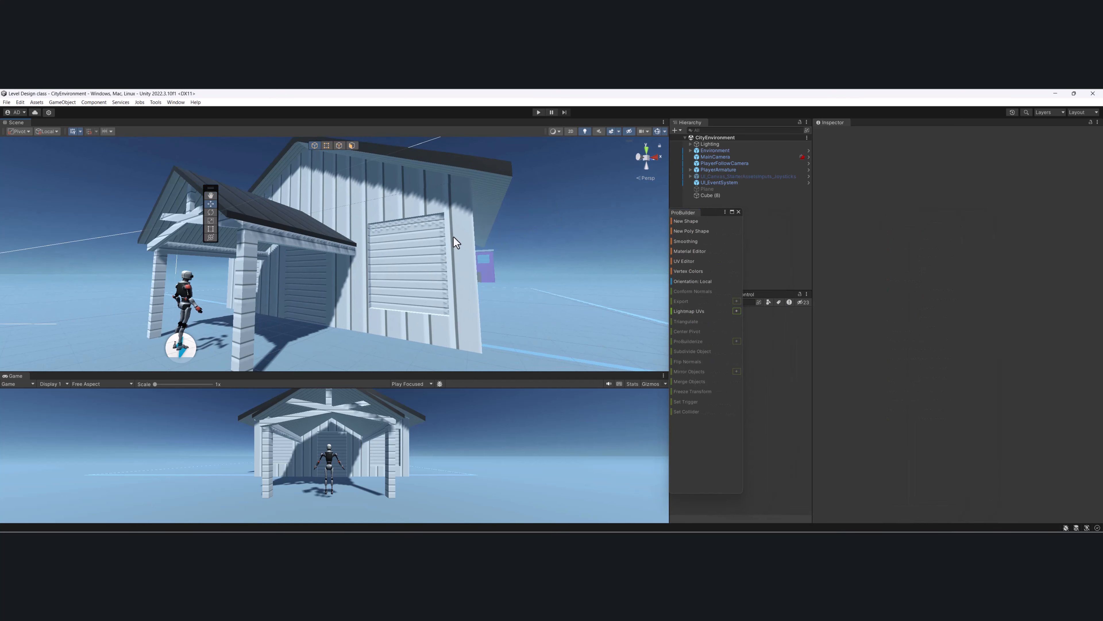
Step: Open ProBuilder's Material Editor over the scene view and move the ProBuilder window clear of the project files
click(703, 252)
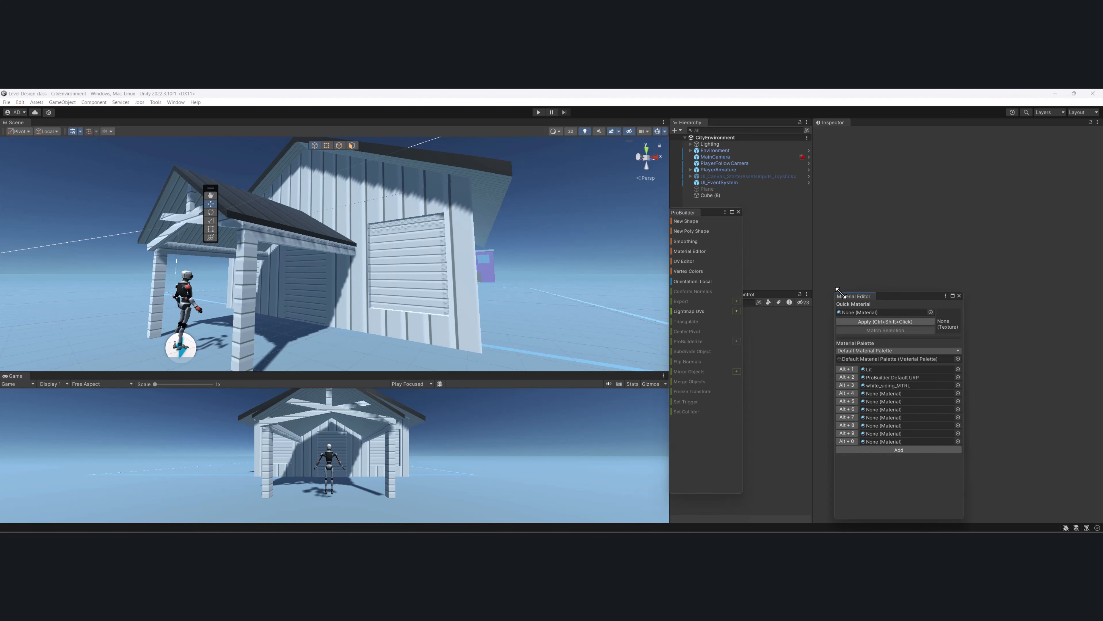
drag(892, 300, 581, 198)
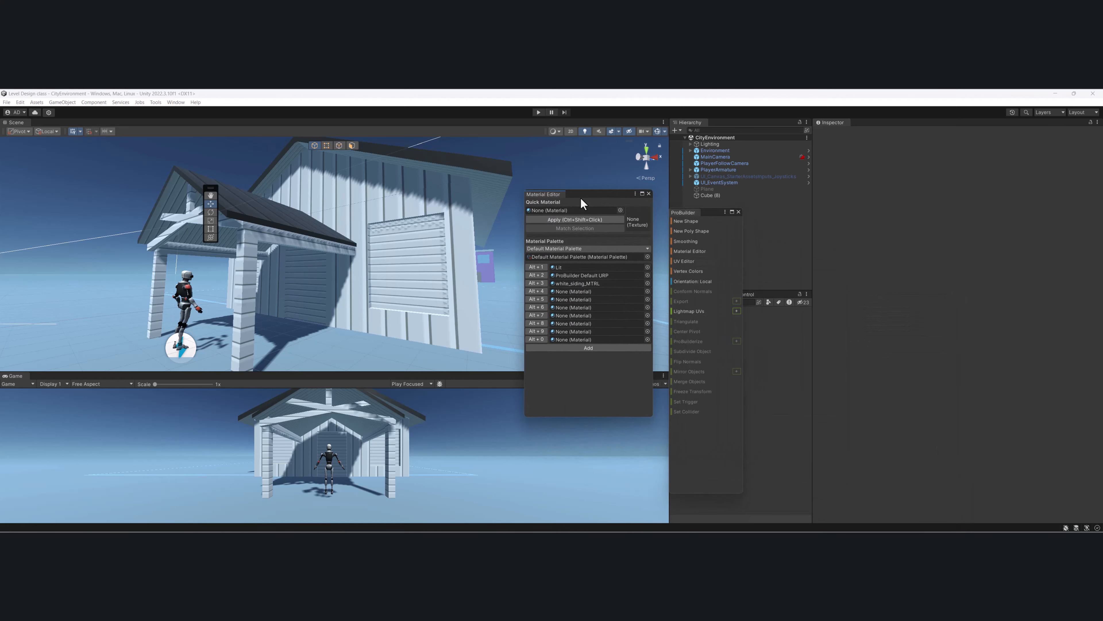
drag(723, 216, 977, 344)
Step: Create a folder named Materials inside the Art assets folder
click(679, 336)
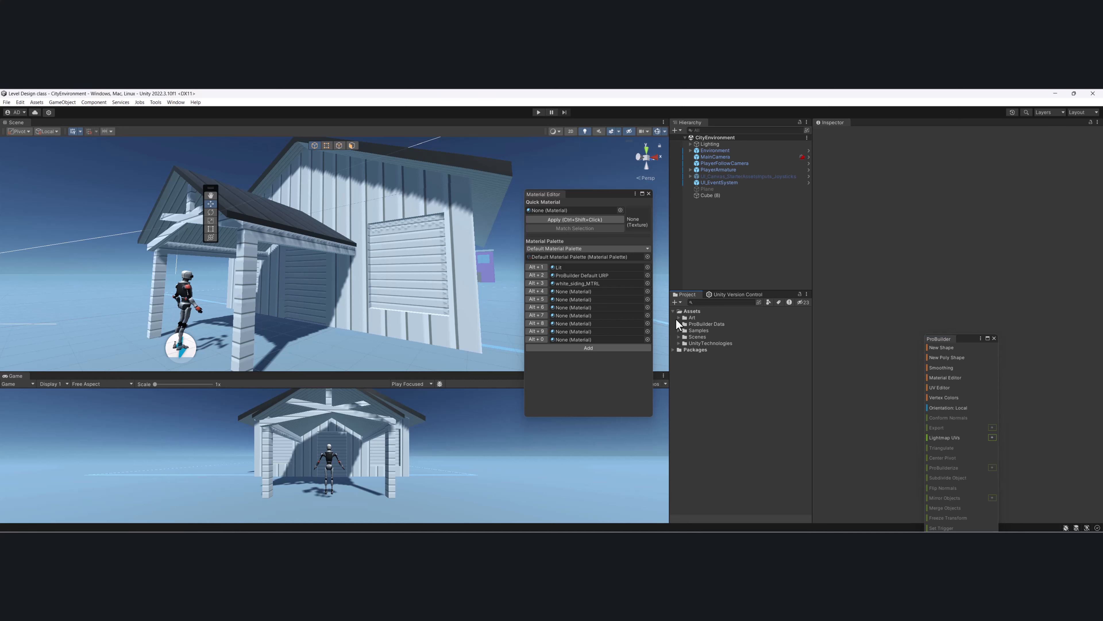
click(678, 317)
right_click(690, 317)
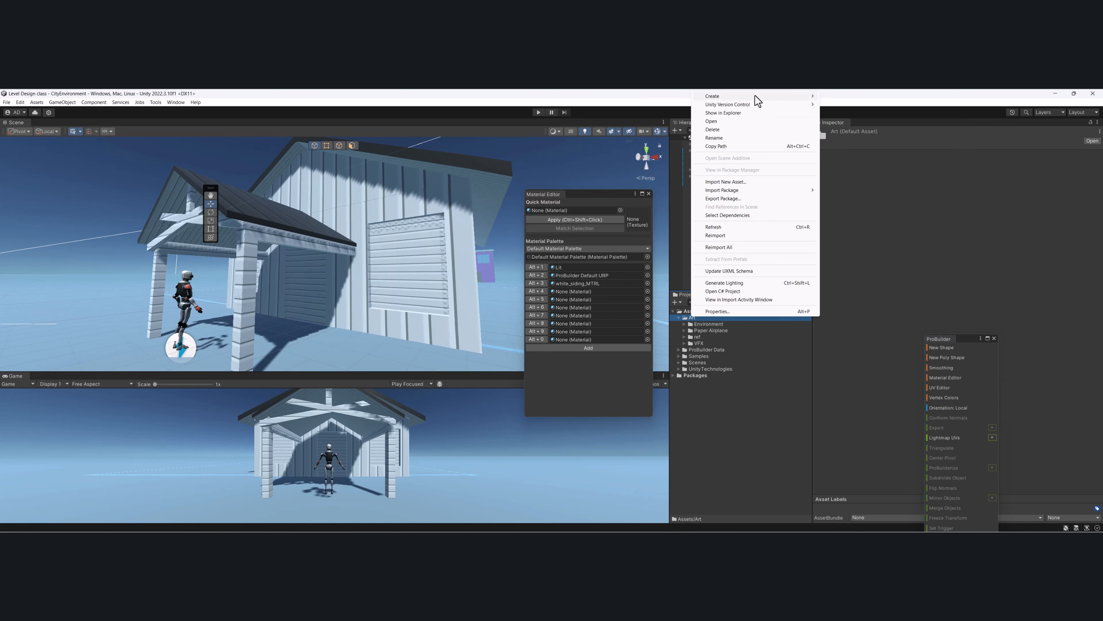
mouse_move(756, 96)
click(854, 97)
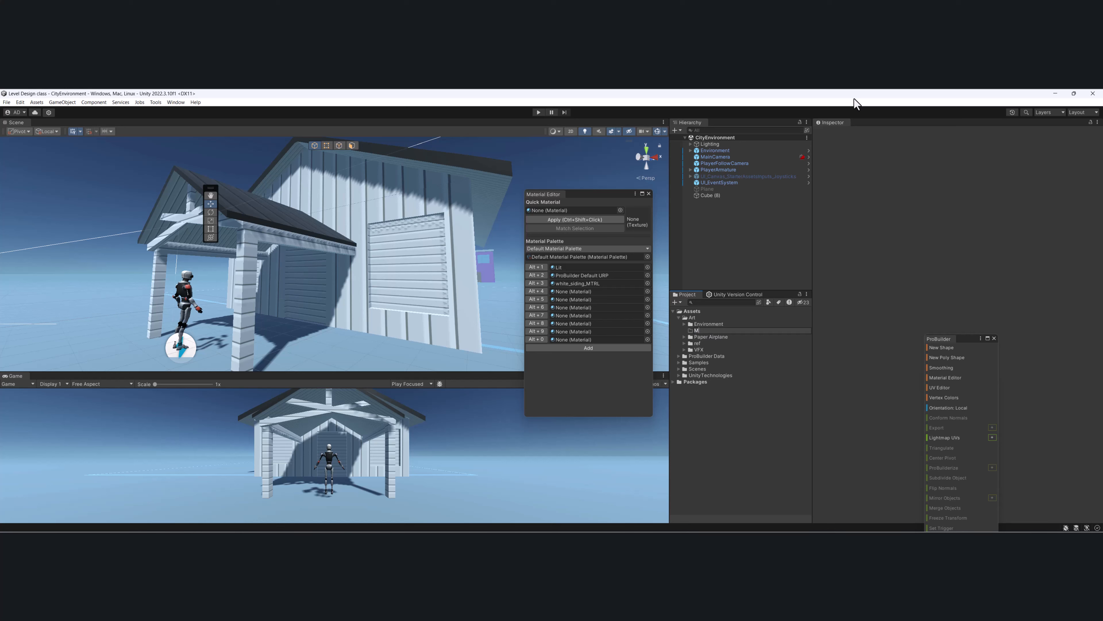
text(Materials)
key(Return)
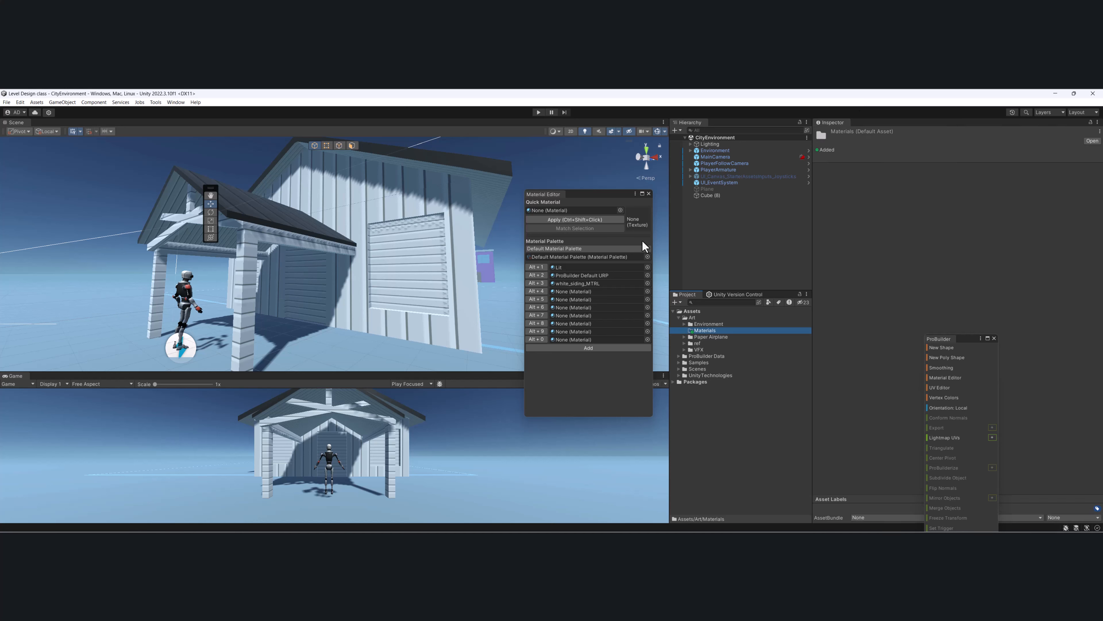
Step: Create a material named Glass Material in the Materials folder and assign it to the fourth slot of the default material palette
right_click(735, 331)
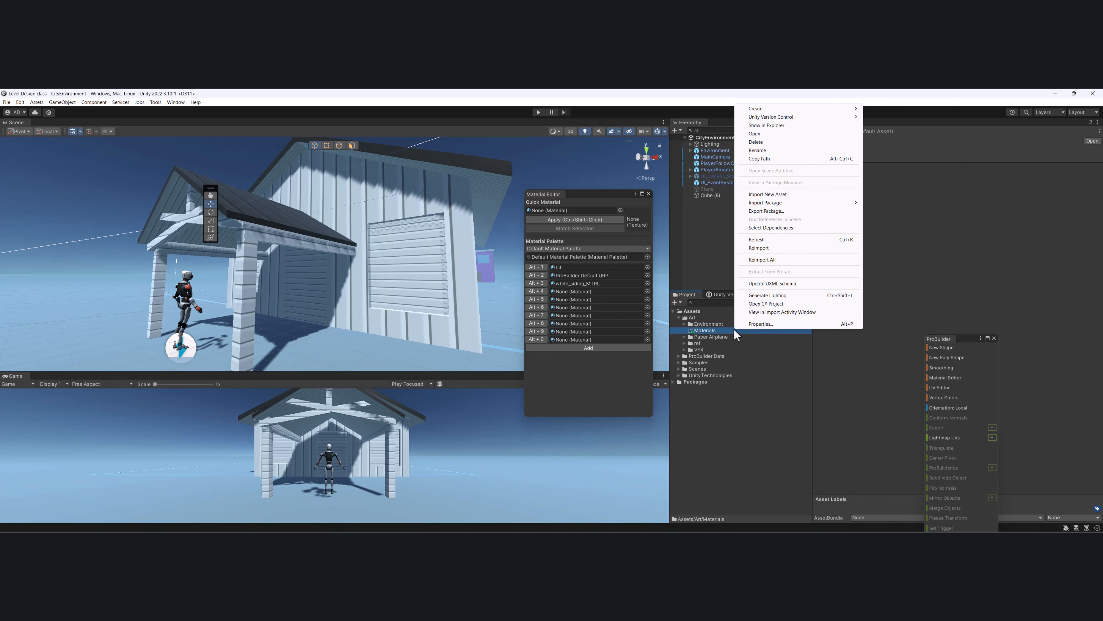
mouse_move(806, 107)
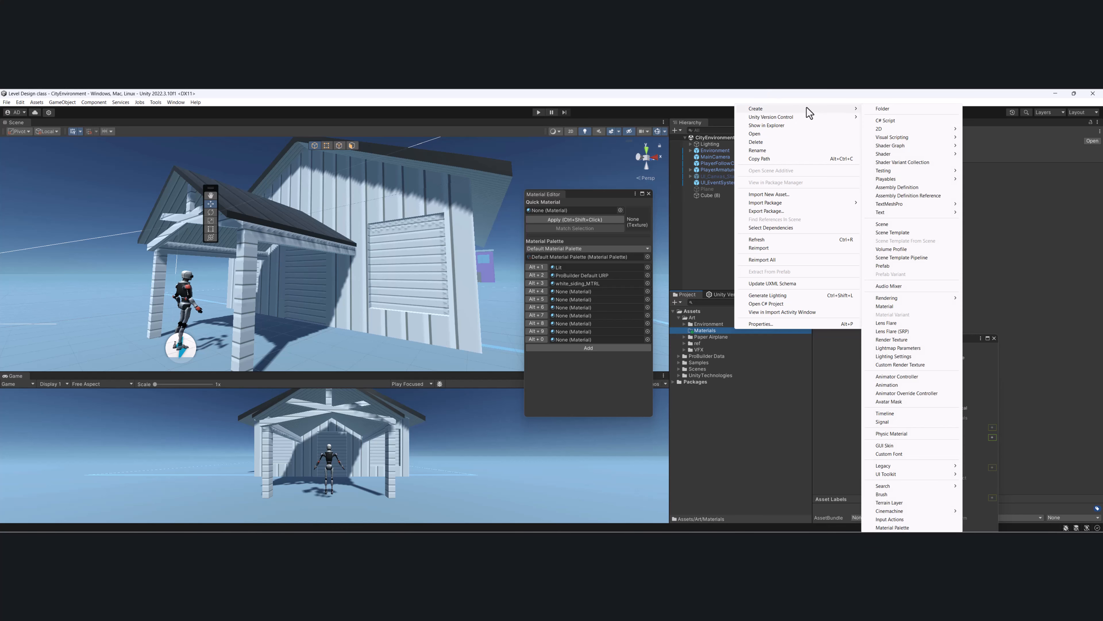
click(918, 306)
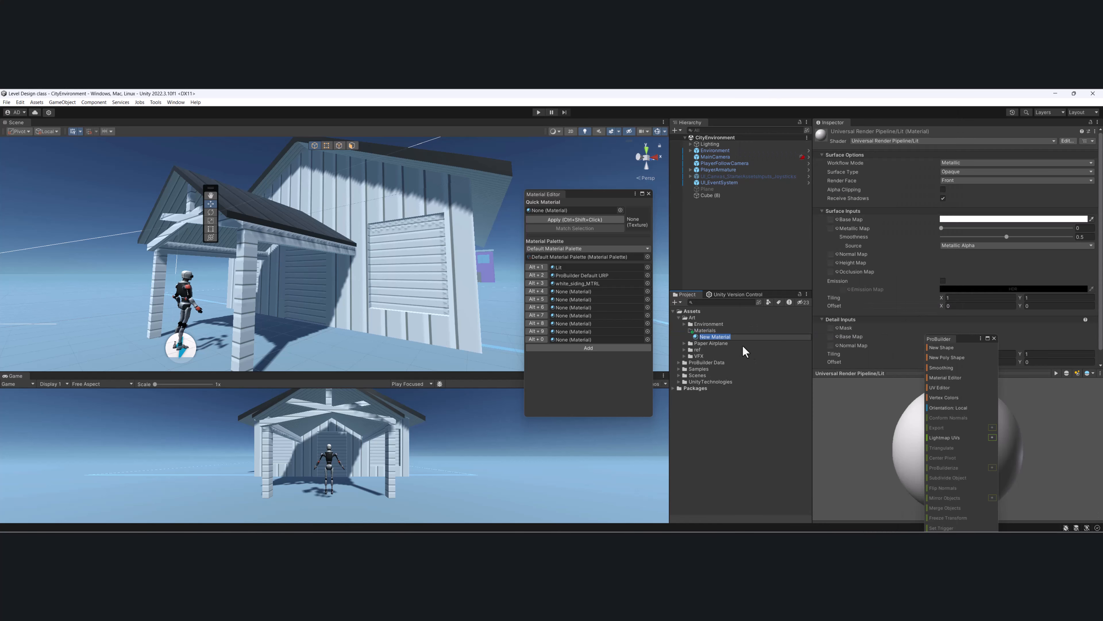
key(Return)
key(Return)
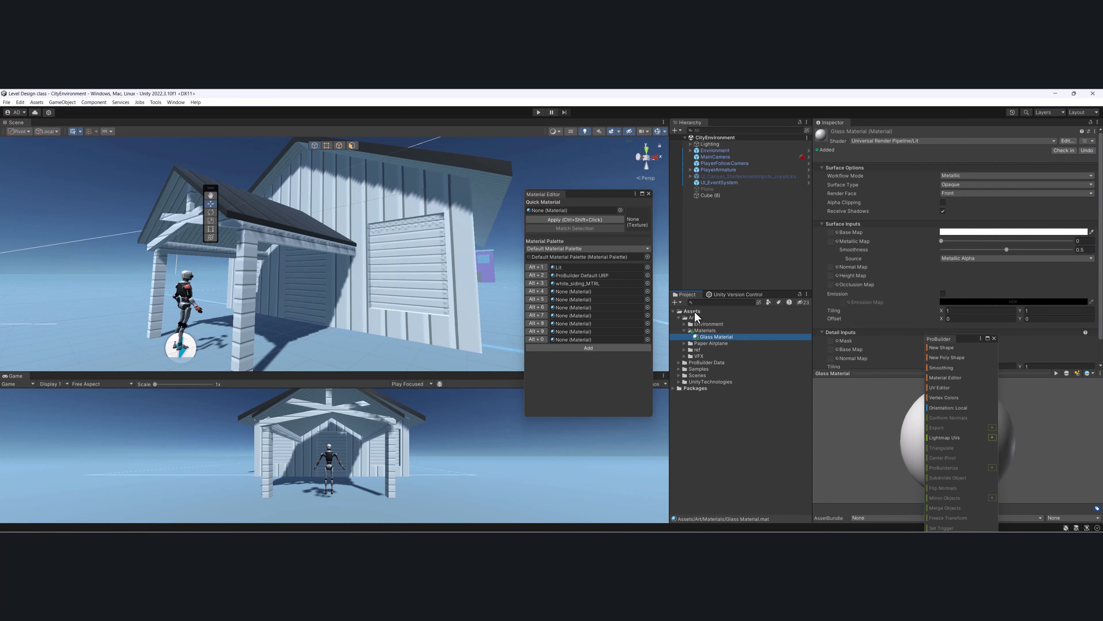
drag(712, 337, 623, 313)
Step: Select the two front window faces of the house in face mode and apply Glass Material to them
click(416, 239)
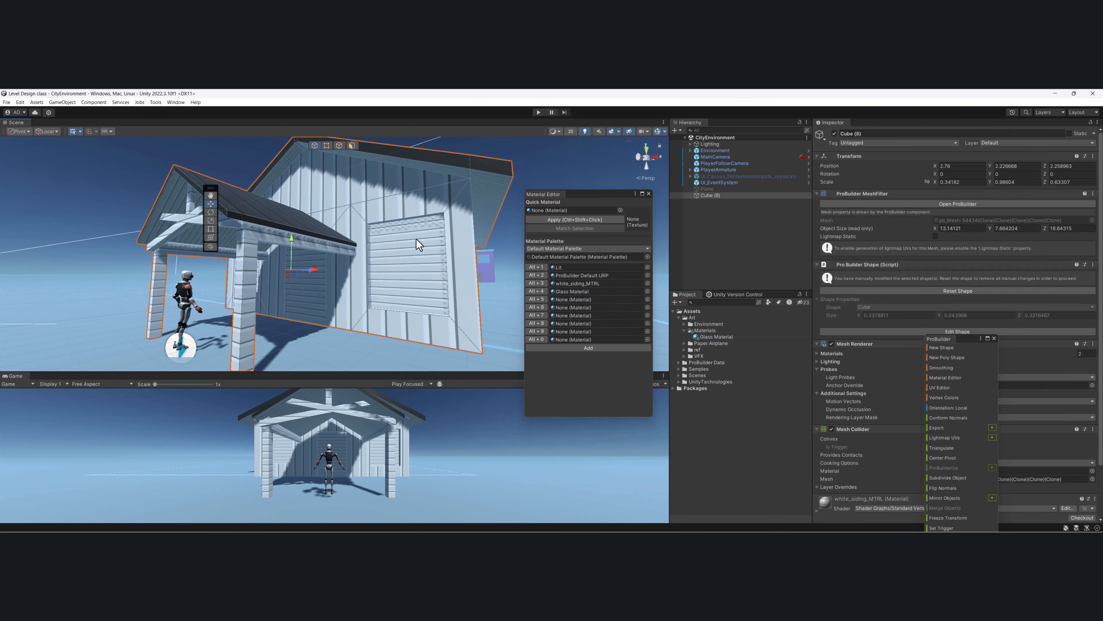
click(352, 145)
click(398, 256)
scroll(398, 256, down, 4)
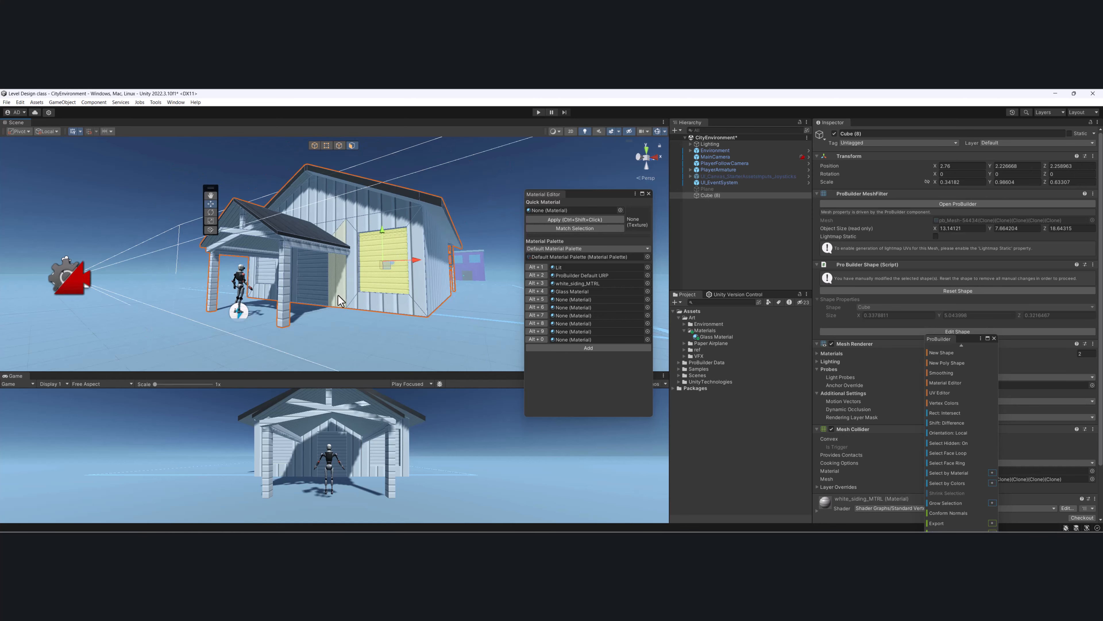
alt+drag(256, 287, 326, 307)
middle_drag(327, 309, 416, 317)
shift+click(323, 281)
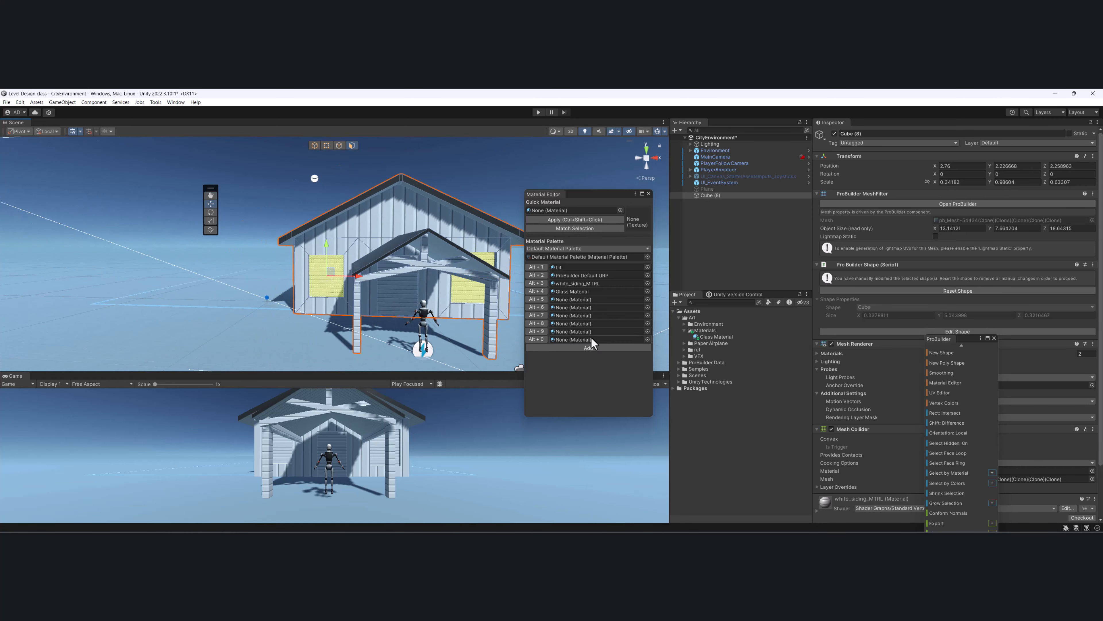
click(537, 291)
scroll(452, 289, up, 3)
alt+drag(495, 300, 376, 221)
click(502, 172)
scroll(473, 282, up, 3)
Step: Set Glass Material's Base Map color to the muted blue 679BAB
click(716, 336)
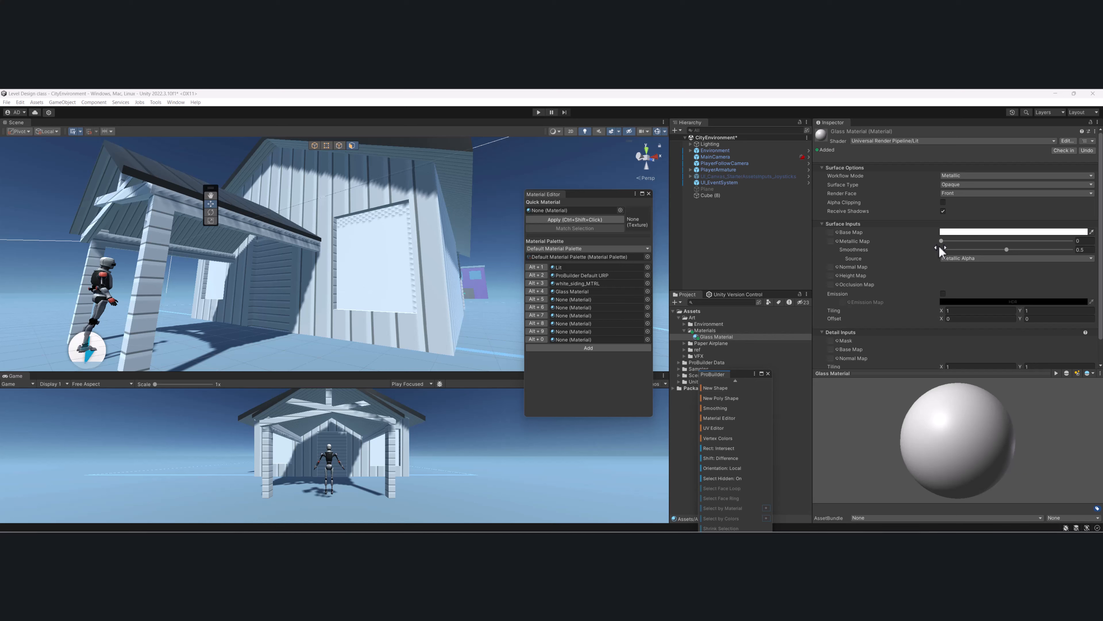
click(957, 232)
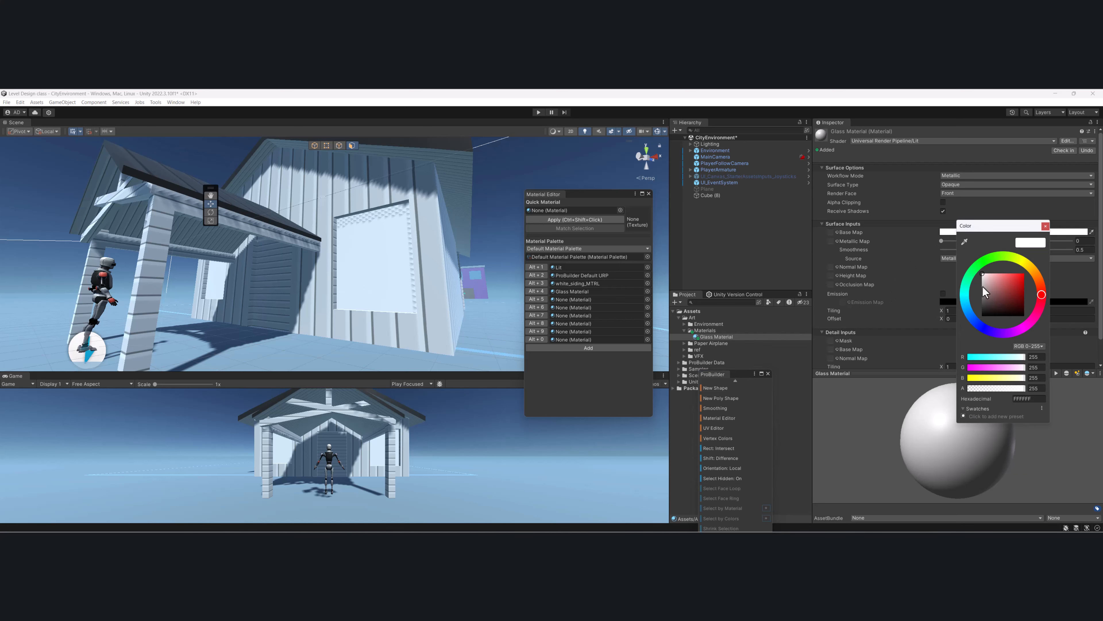
click(996, 273)
click(964, 298)
drag(967, 299, 998, 286)
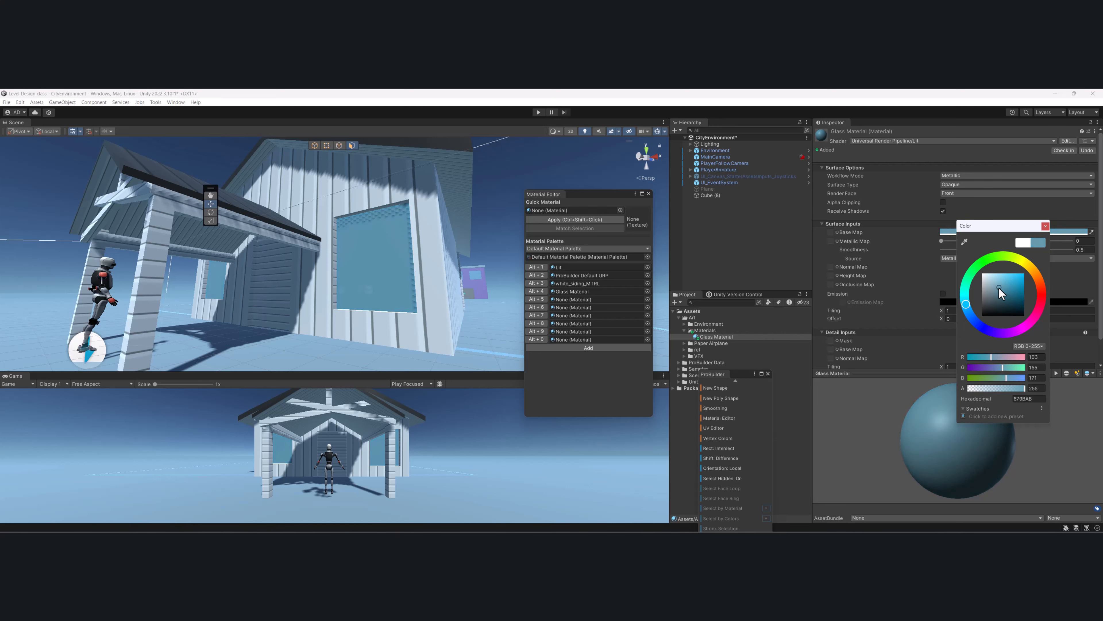
click(825, 240)
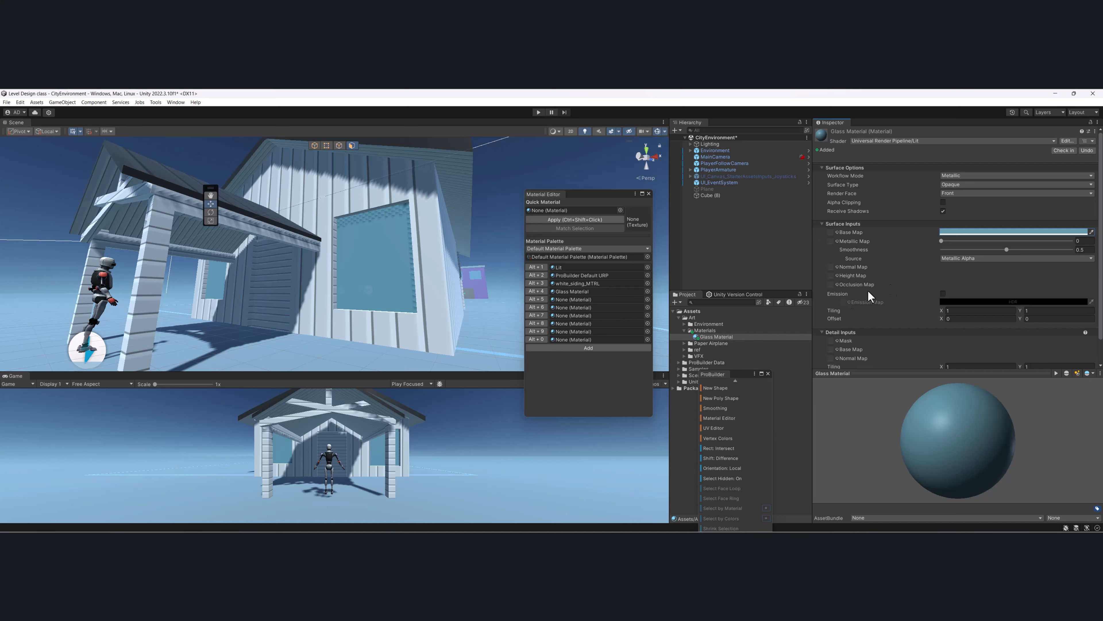
Step: Set Glass Material's Metallic value to about 0.618 and its Smoothness to about 0.266
drag(1004, 251, 1074, 256)
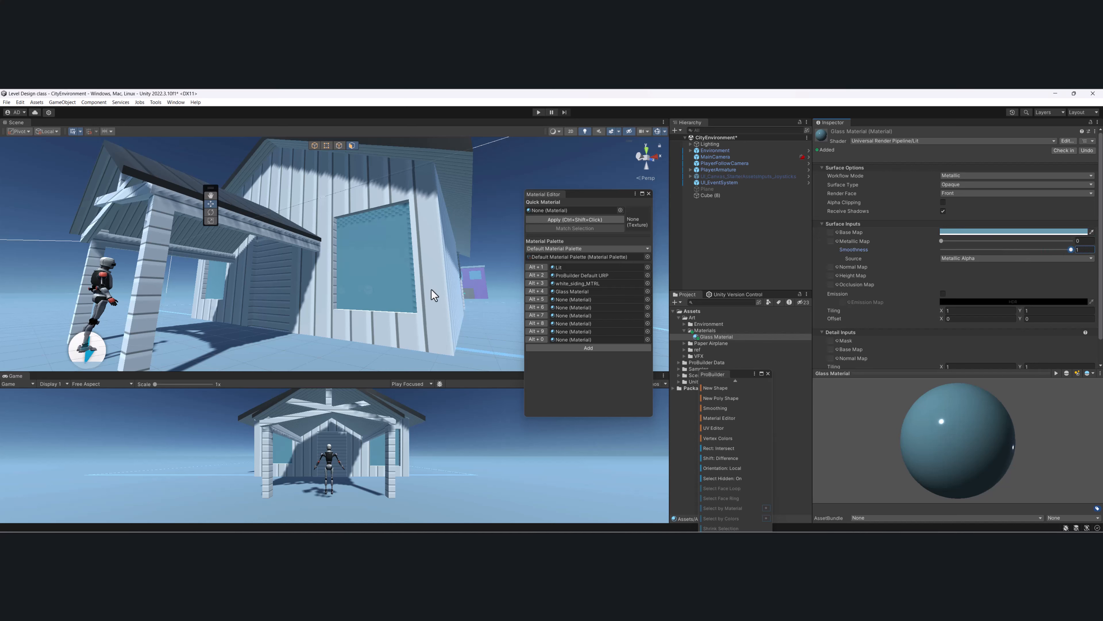
right_drag(413, 284, 499, 304)
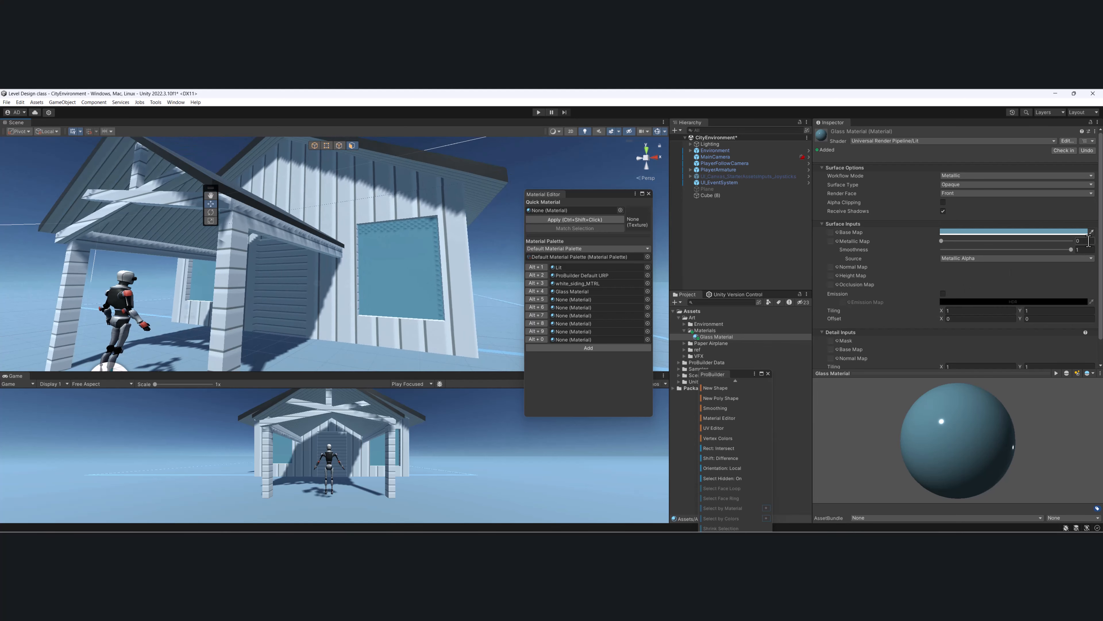
drag(942, 241, 977, 251)
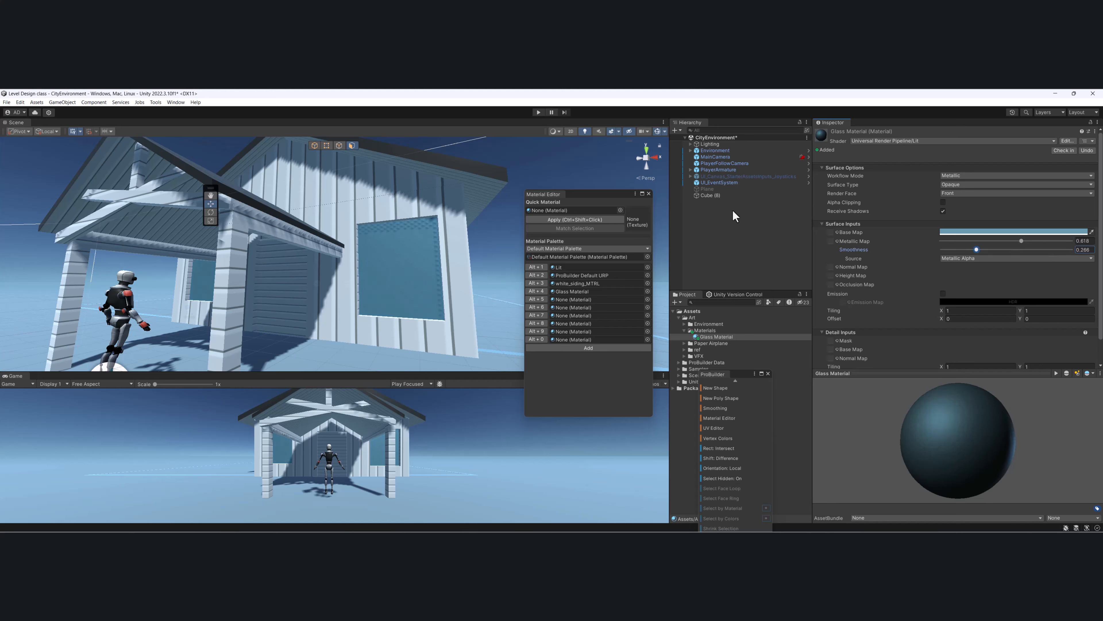
right_drag(352, 267, 299, 250)
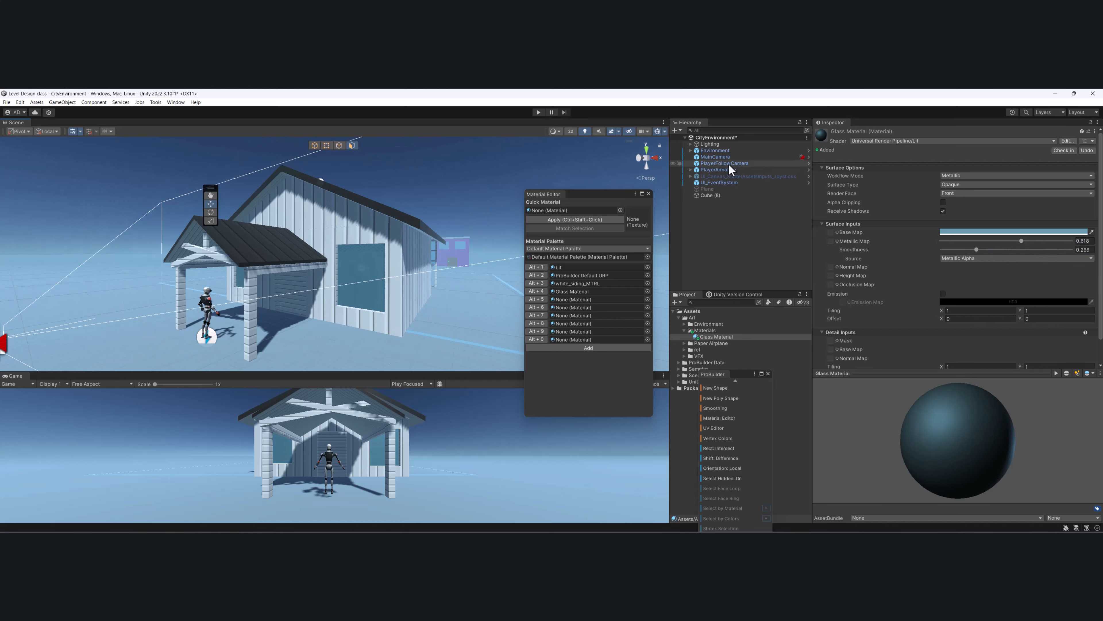
Step: Select the Directional Light in the Lighting group and move it to the current scene view's focus near the house
click(732, 145)
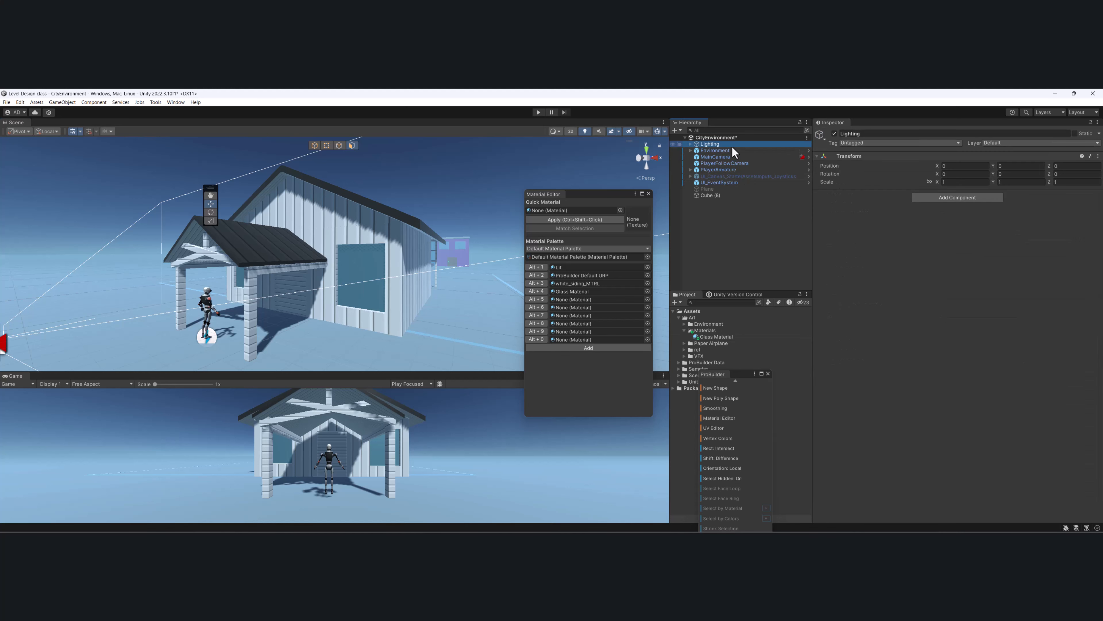
click(691, 144)
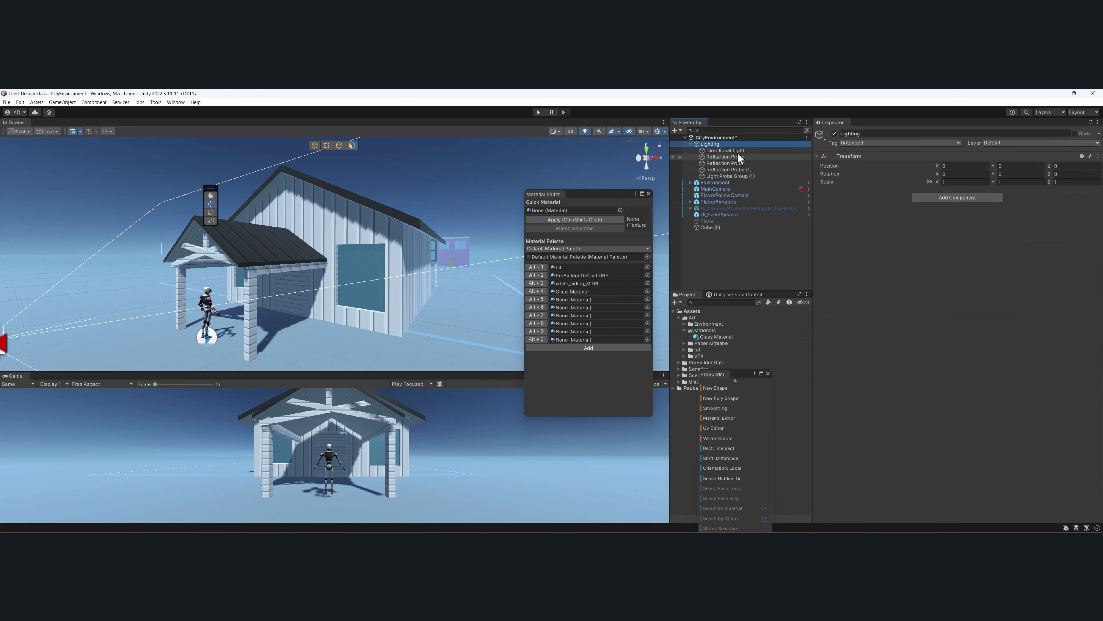
click(725, 150)
key(f)
alt+drag(363, 310, 372, 278)
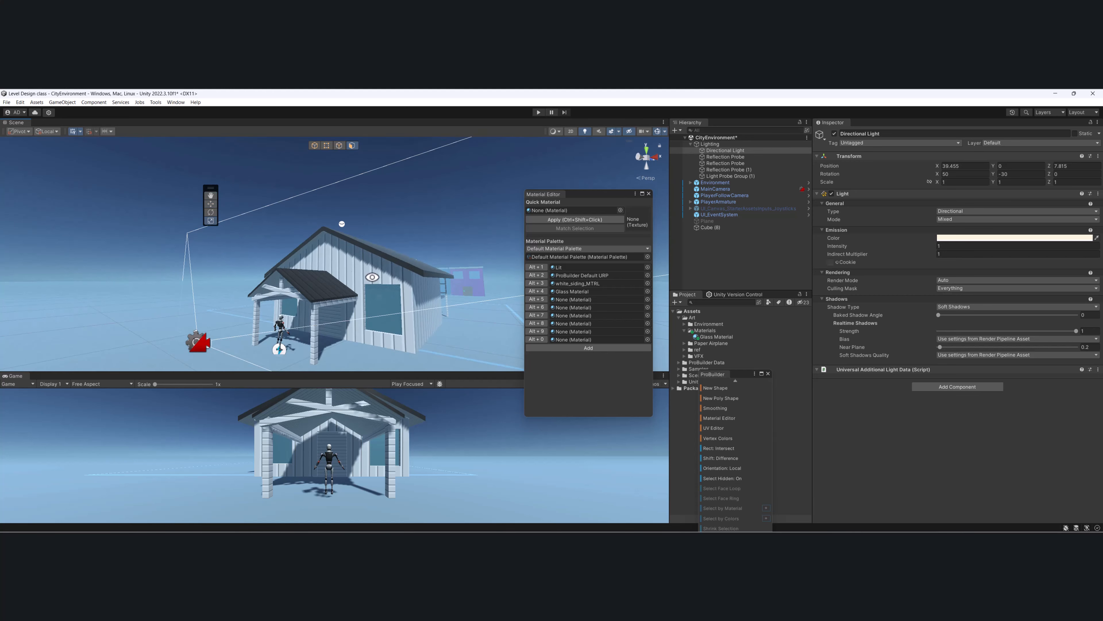
scroll(372, 278, down, 5)
scroll(372, 278, up, 2)
middle_drag(373, 278, 339, 233)
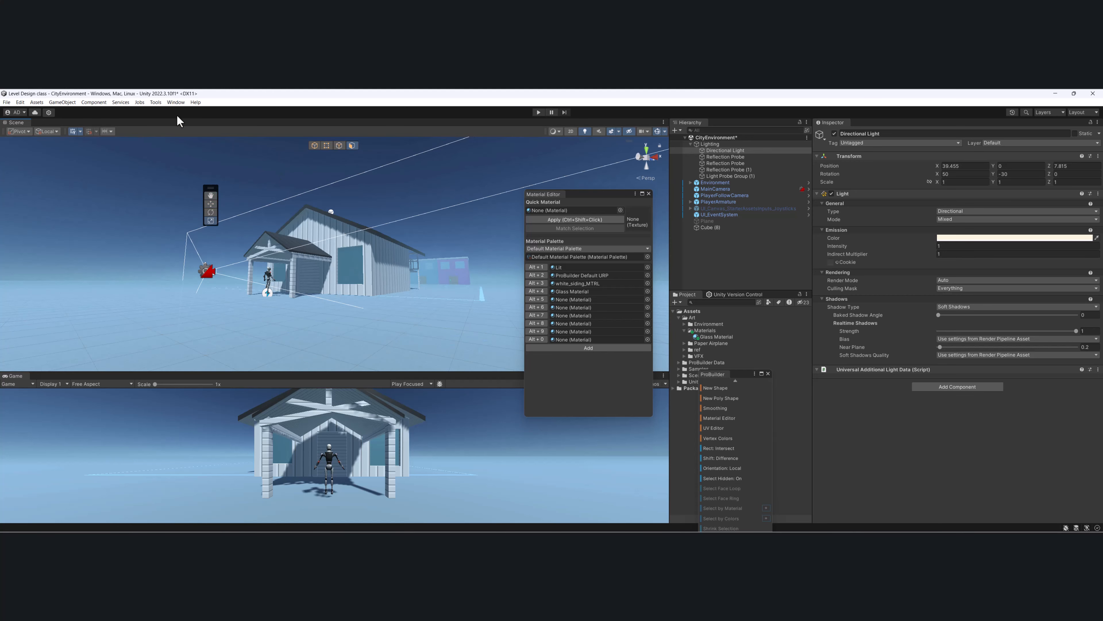
click(66, 103)
click(101, 305)
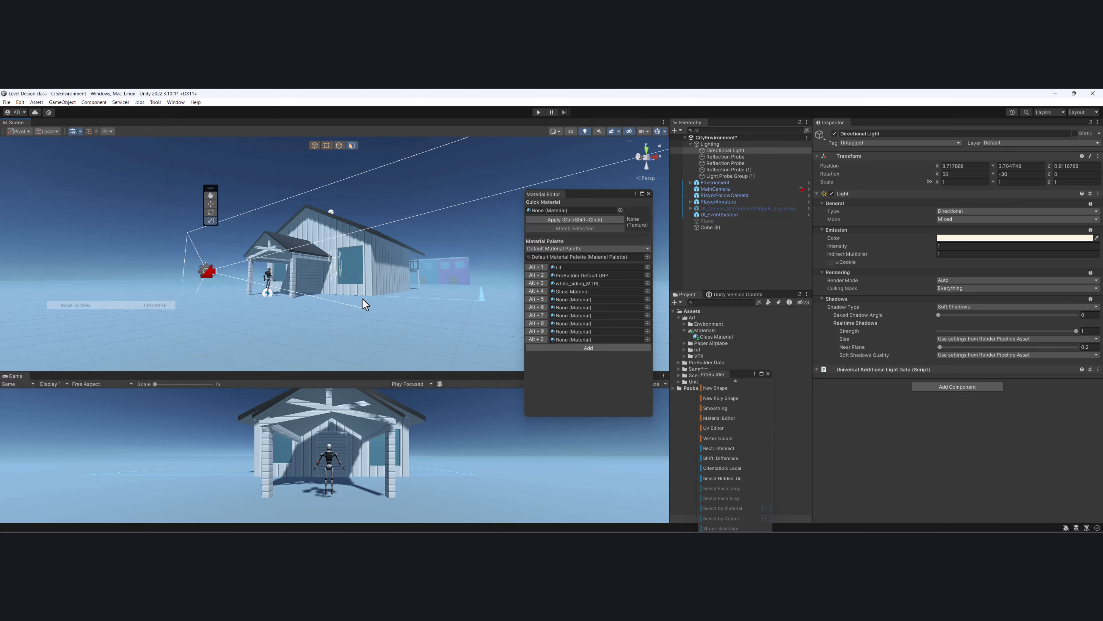
alt+drag(362, 299, 365, 274)
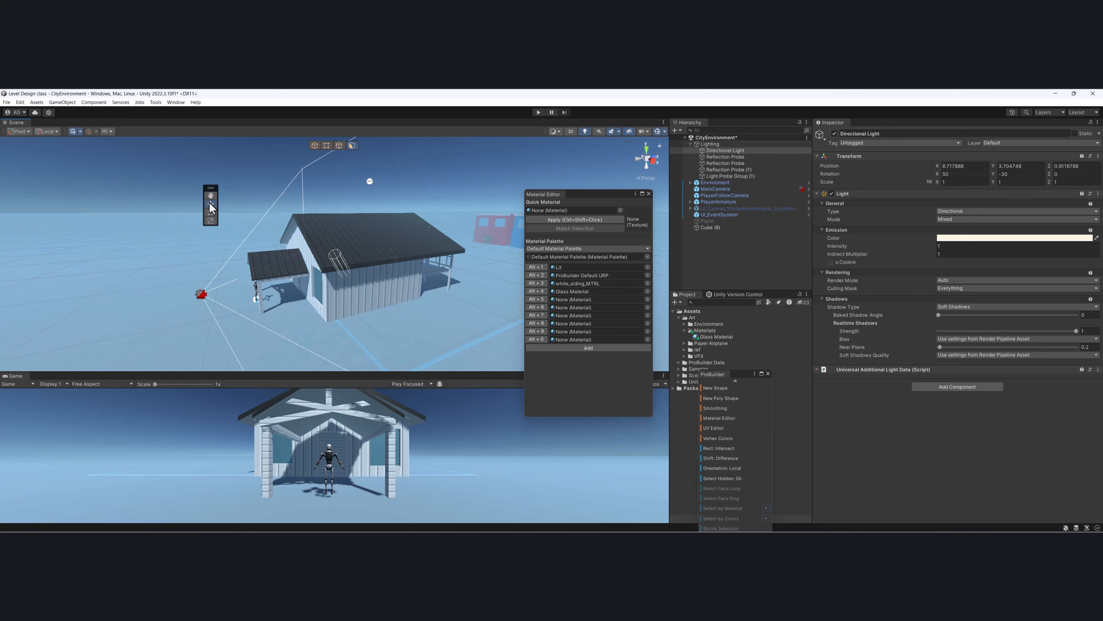
middle_drag(398, 253, 426, 277)
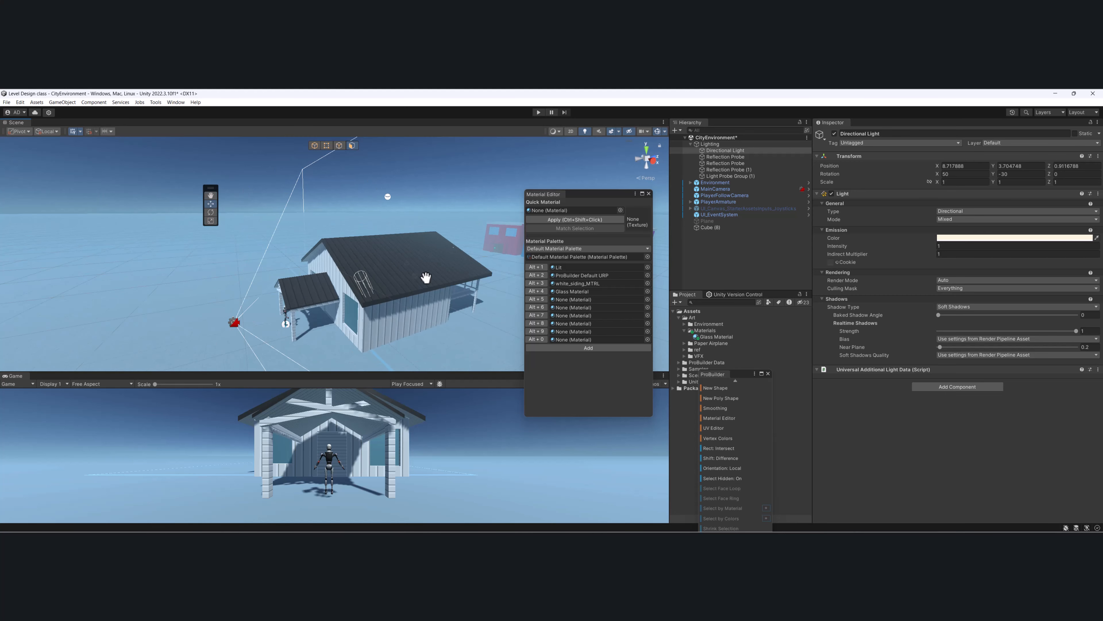
Step: Select the whole house in object mode and move it along the Z axis to about -7.49
click(662, 132)
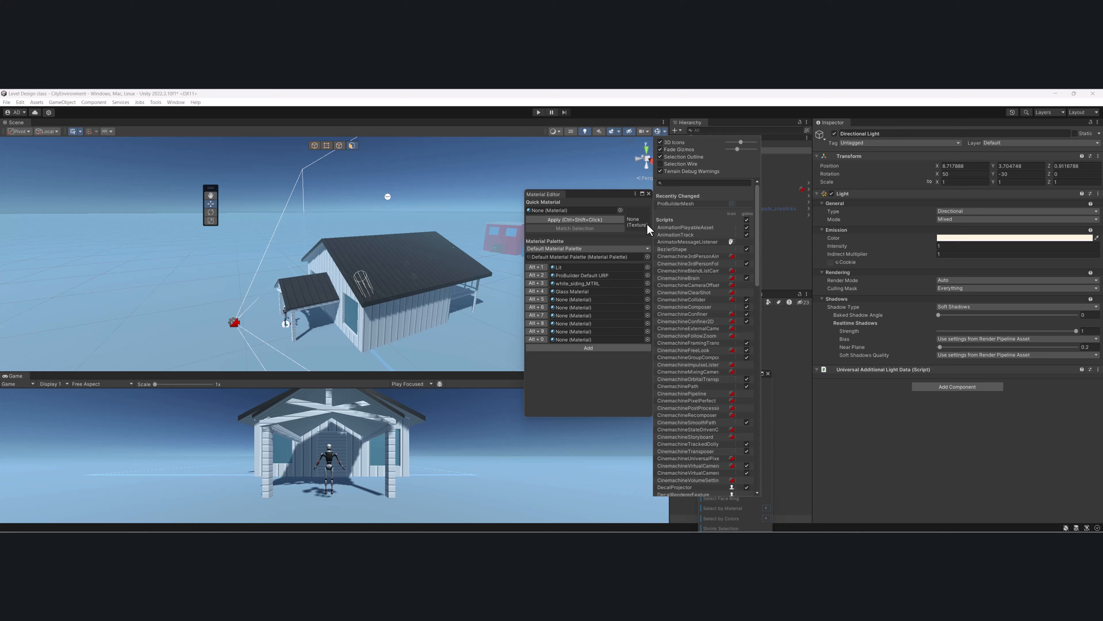
alt+drag(398, 253, 428, 196)
click(404, 227)
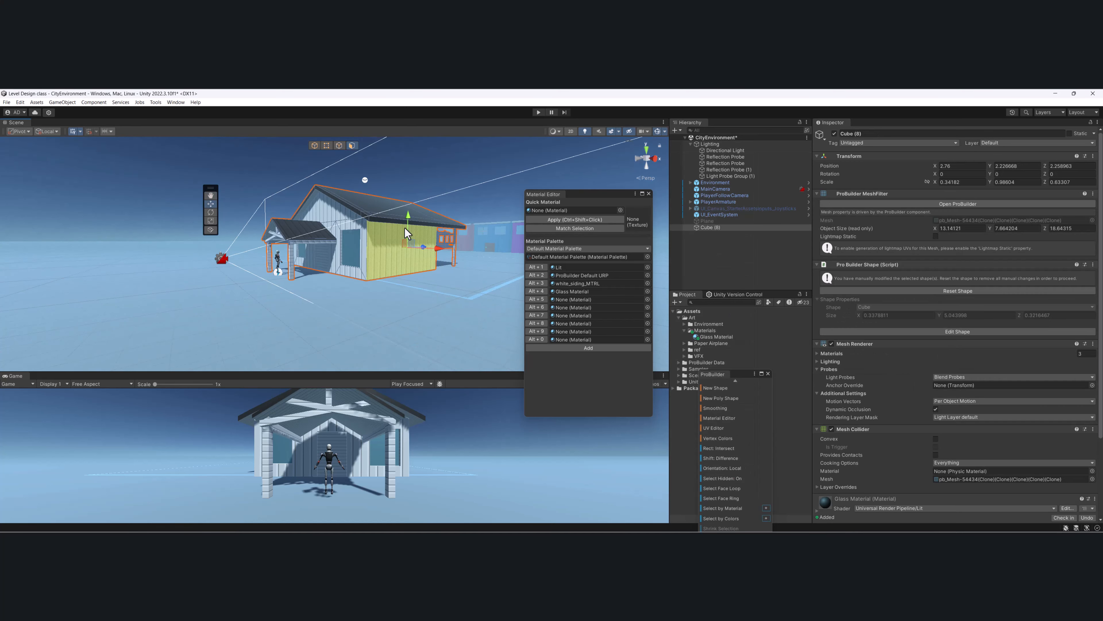
click(316, 146)
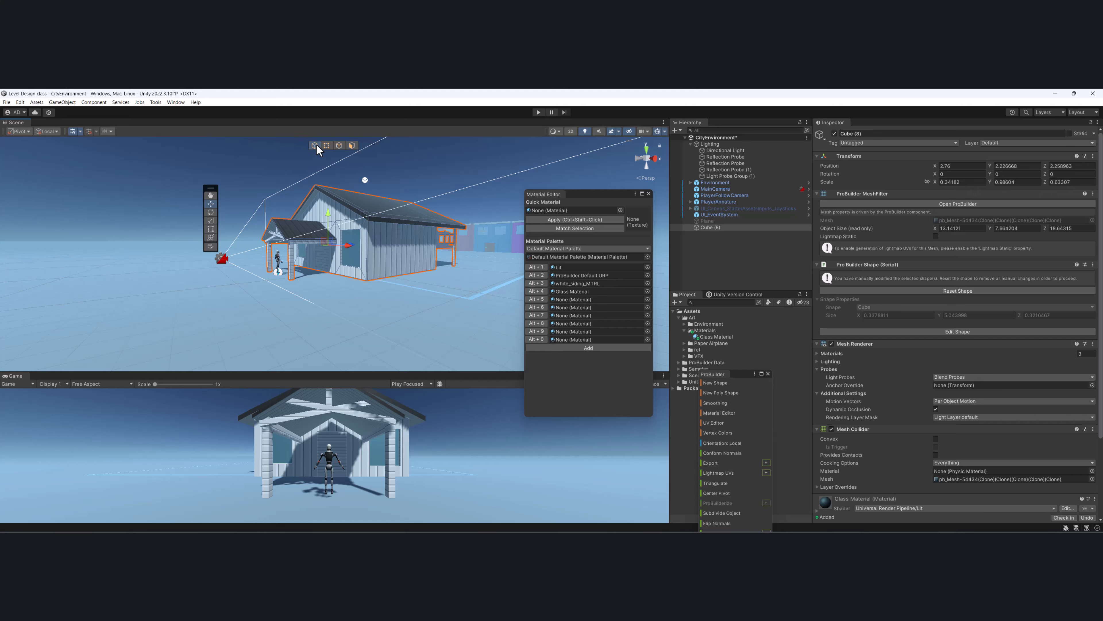
alt+drag(414, 263, 278, 254)
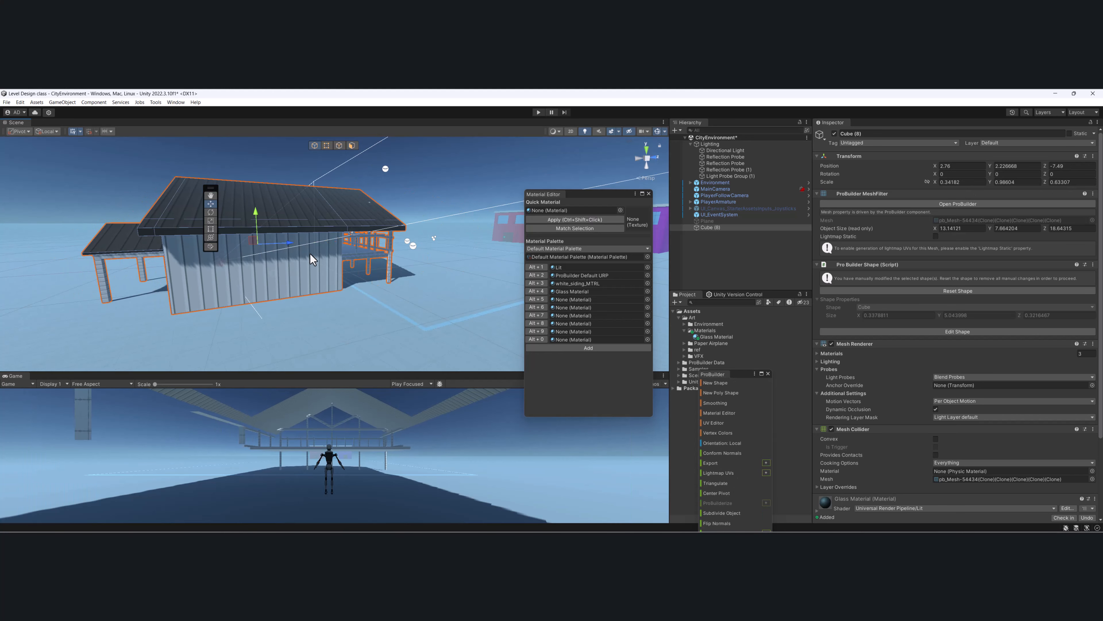
Step: Undo the house's last move and bring the Directional Light to the scene view's focus at the front of the house
key(ctrl+z)
click(730, 150)
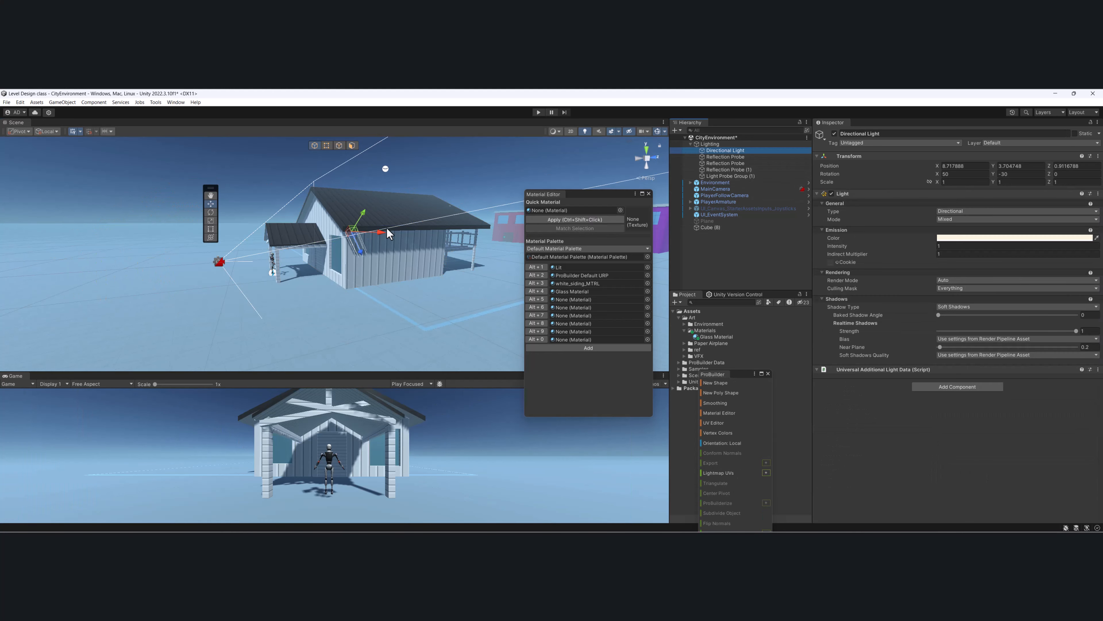
drag(379, 238, 309, 220)
click(60, 103)
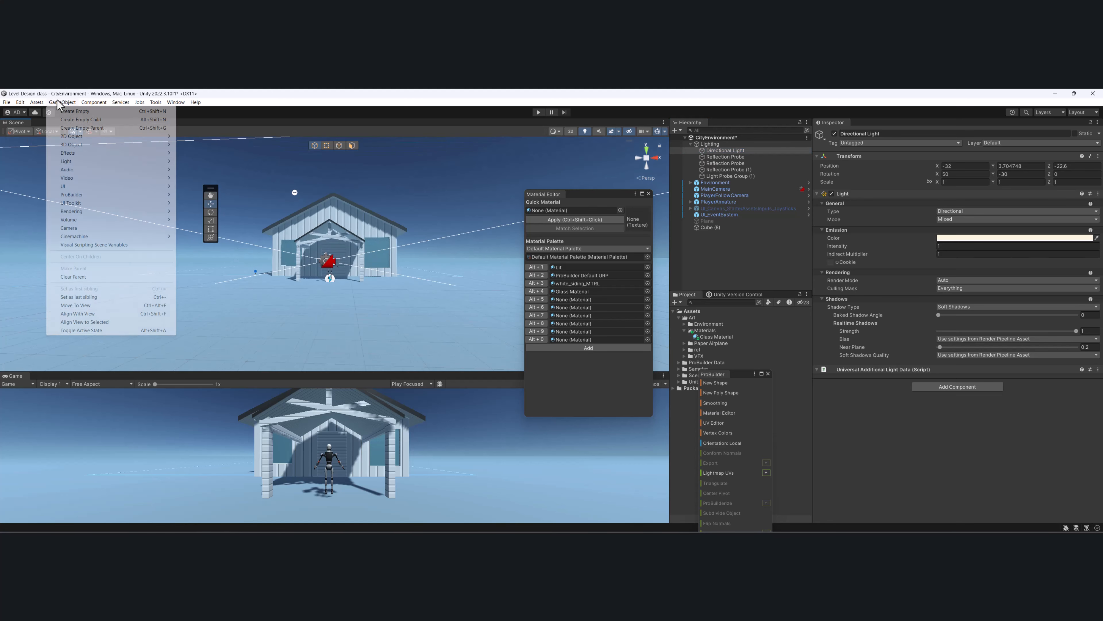
click(92, 305)
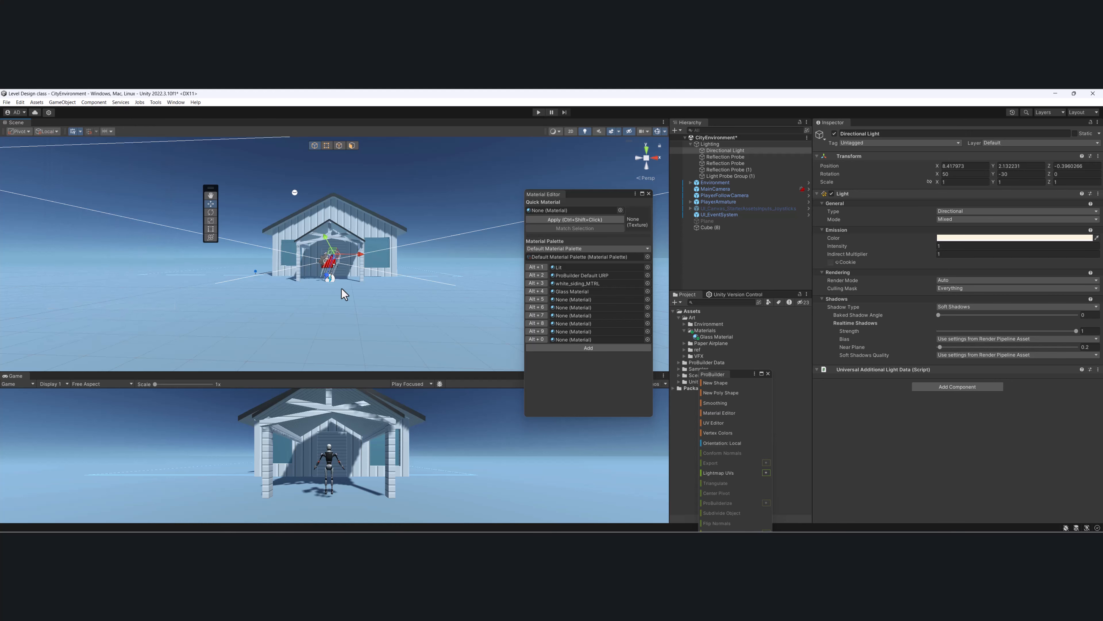
Step: Move the Directional Light beside the house to X 18.52, Z 5.43 and rotate it to about 27.7, 2.34, 26.5
alt+drag(342, 291, 263, 276)
drag(326, 242, 407, 243)
alt+drag(398, 278, 301, 296)
key(e)
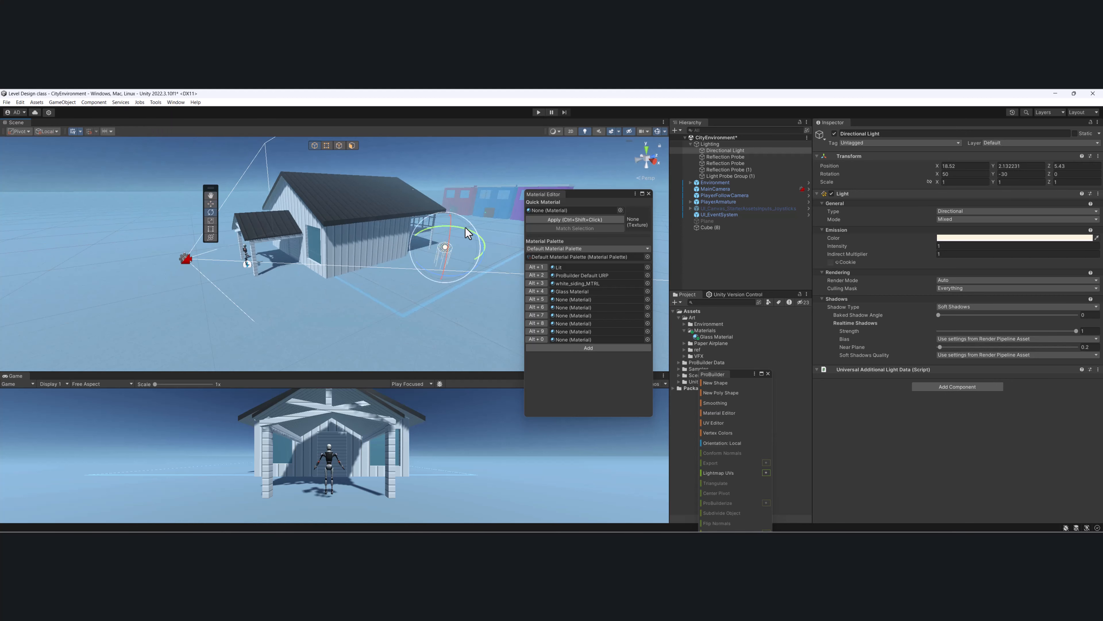
mouse_move(466, 227)
mouse_down()
mouse_move(420, 235)
mouse_move(429, 219)
mouse_move(424, 239)
mouse_move(378, 215)
mouse_move(410, 242)
mouse_move(412, 204)
mouse_move(456, 229)
mouse_up()
Step: Set Glass Material's Smoothness to about 0.518 and its Metallic value to about 0.494
scroll(377, 215, up, 3)
alt+drag(315, 320, 325, 300)
scroll(324, 298, up, 3)
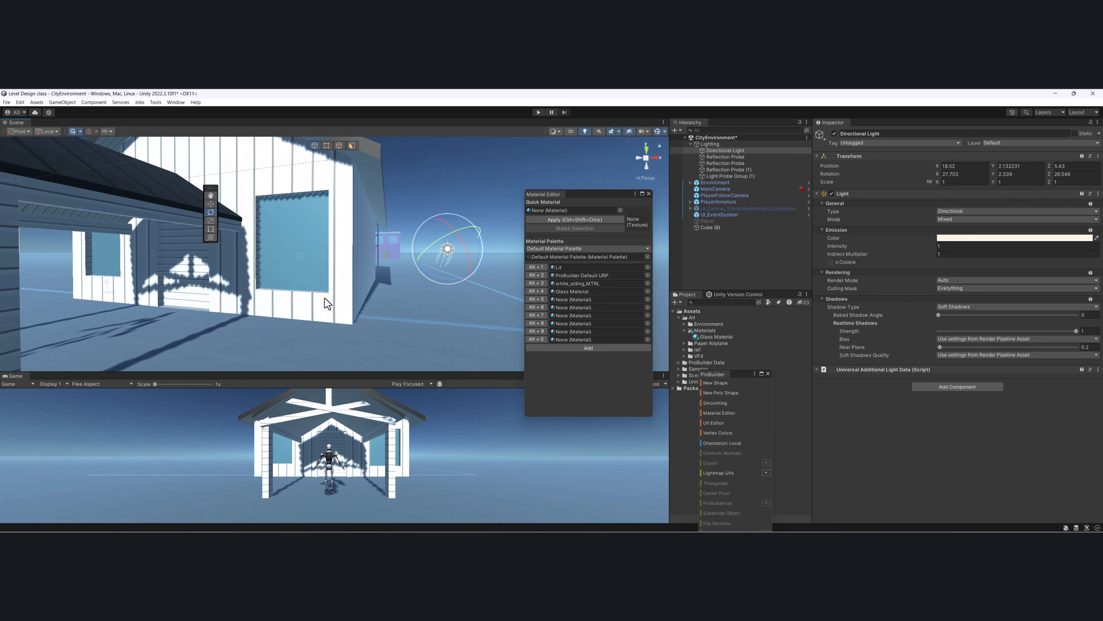
click(704, 338)
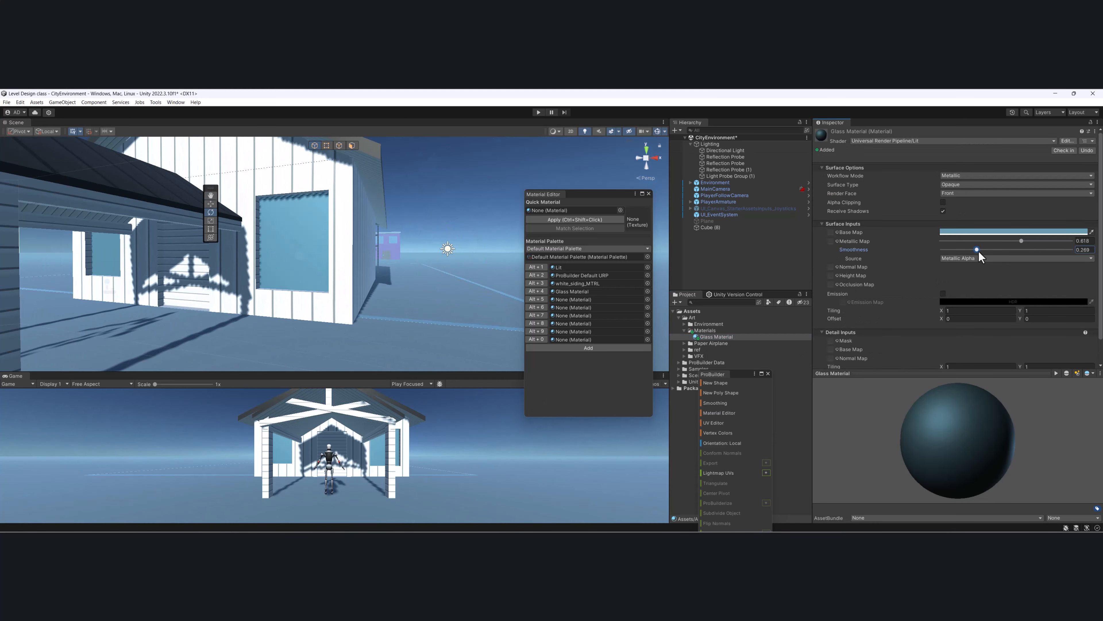
drag(980, 257, 1005, 241)
alt+drag(336, 260, 283, 245)
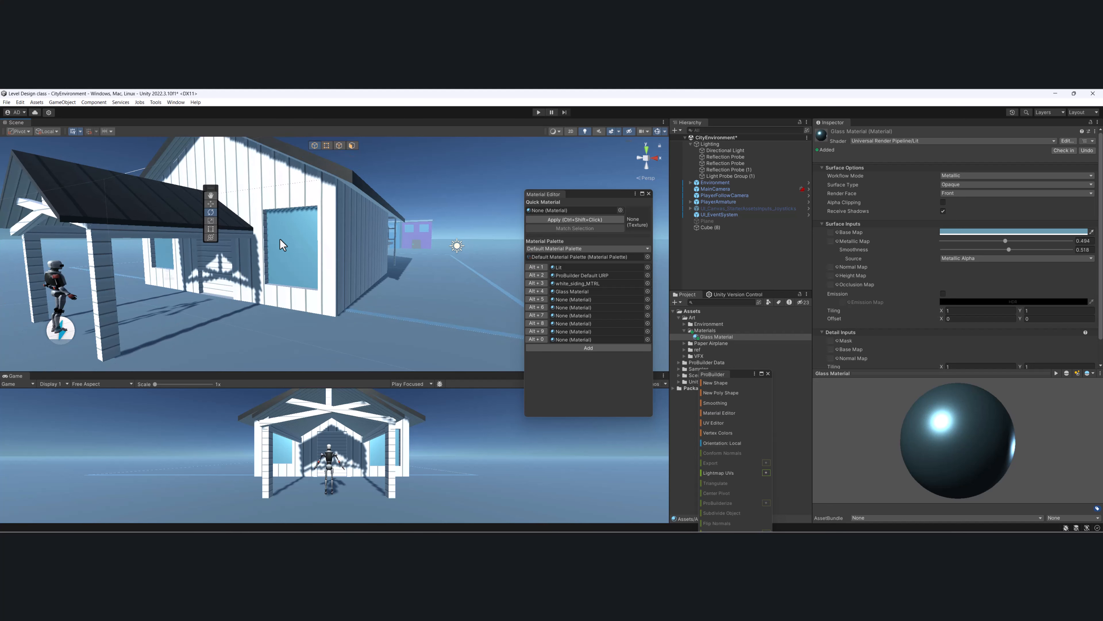
Step: Change Glass Material's Surface Type to Transparent
click(1000, 185)
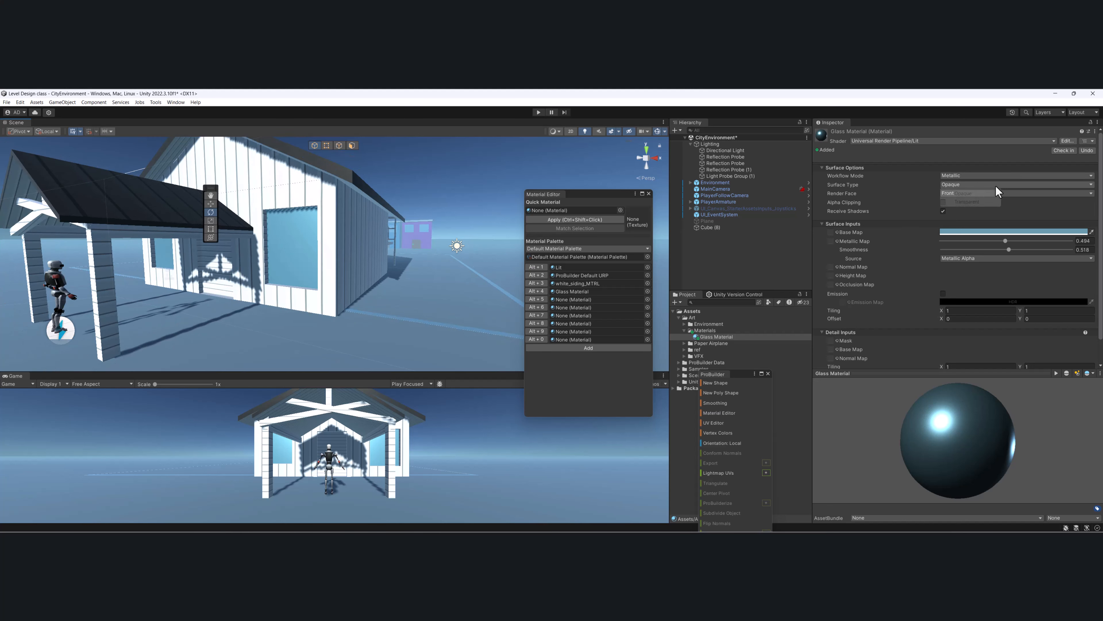
click(983, 203)
alt+drag(381, 237, 397, 222)
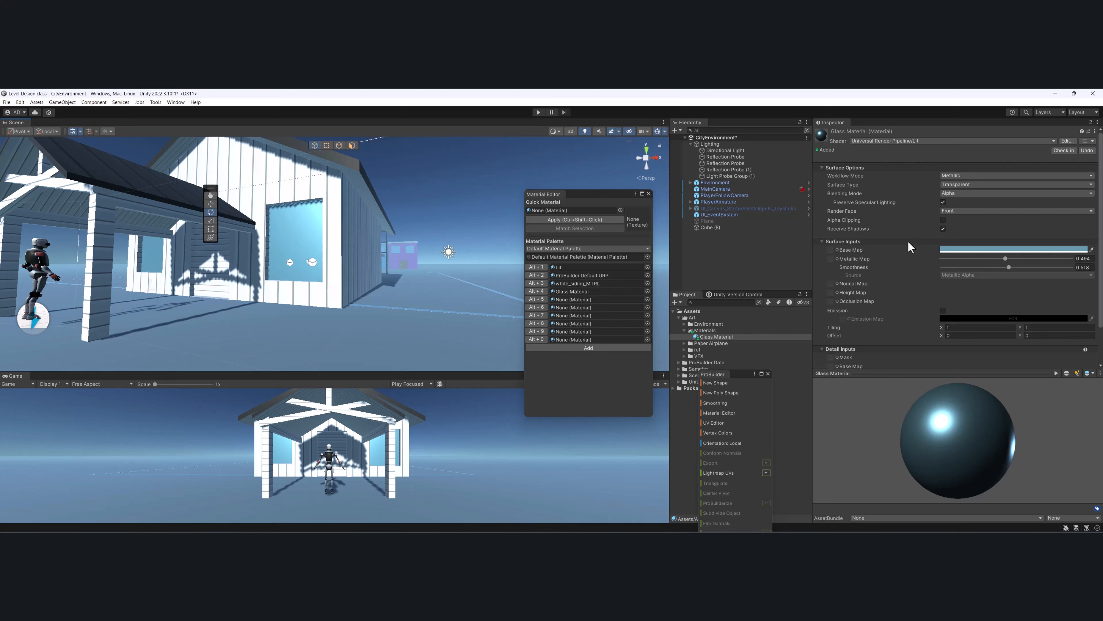
scroll(907, 259, down, 3)
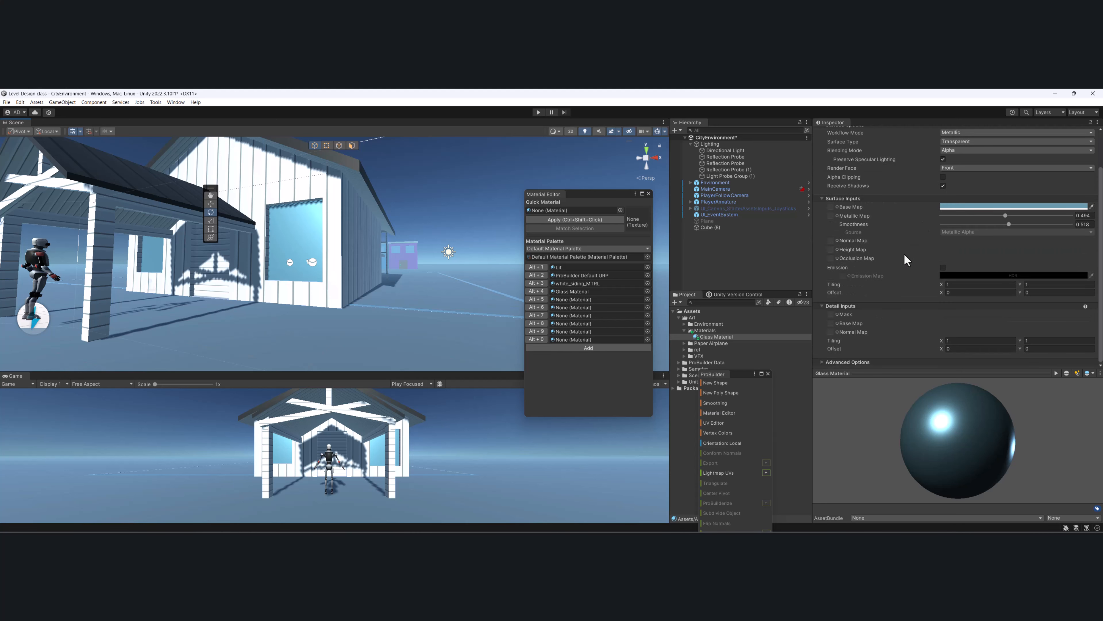
scroll(906, 259, up, 3)
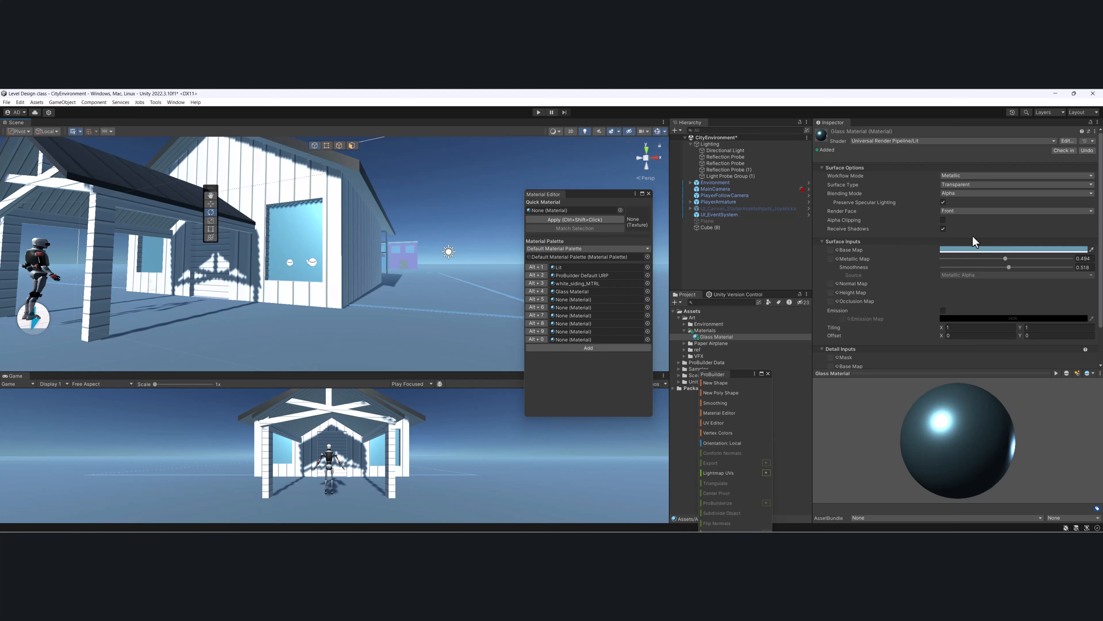
Step: Lower the alpha of Glass Material's Base Map color so the house windows are partly see-through
click(977, 251)
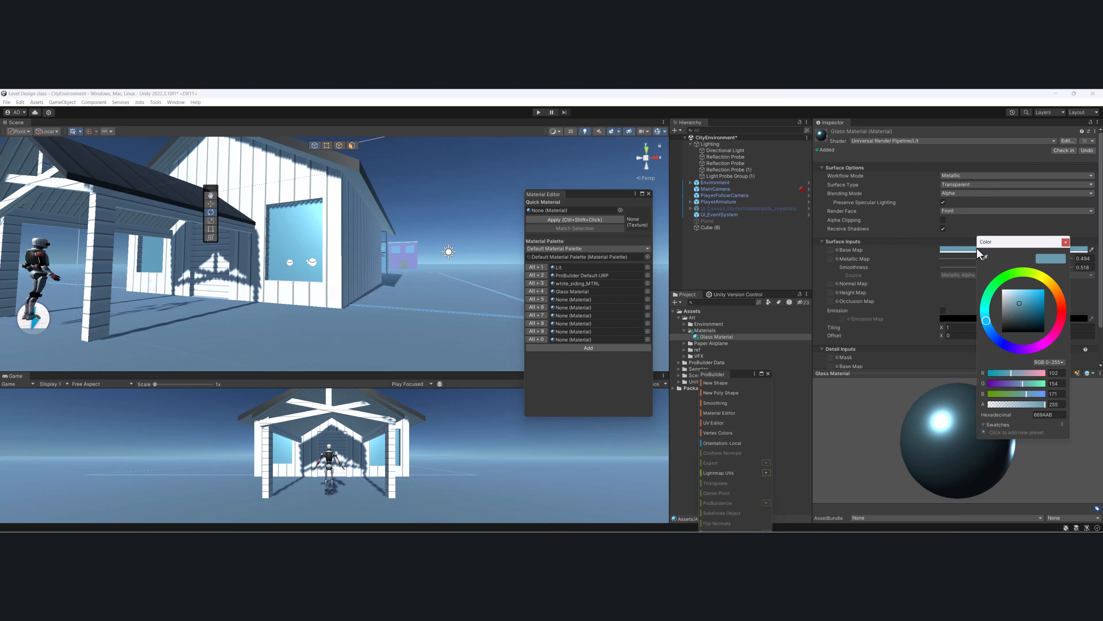
drag(1044, 405, 1012, 409)
alt+drag(344, 239, 432, 216)
scroll(441, 246, up, 5)
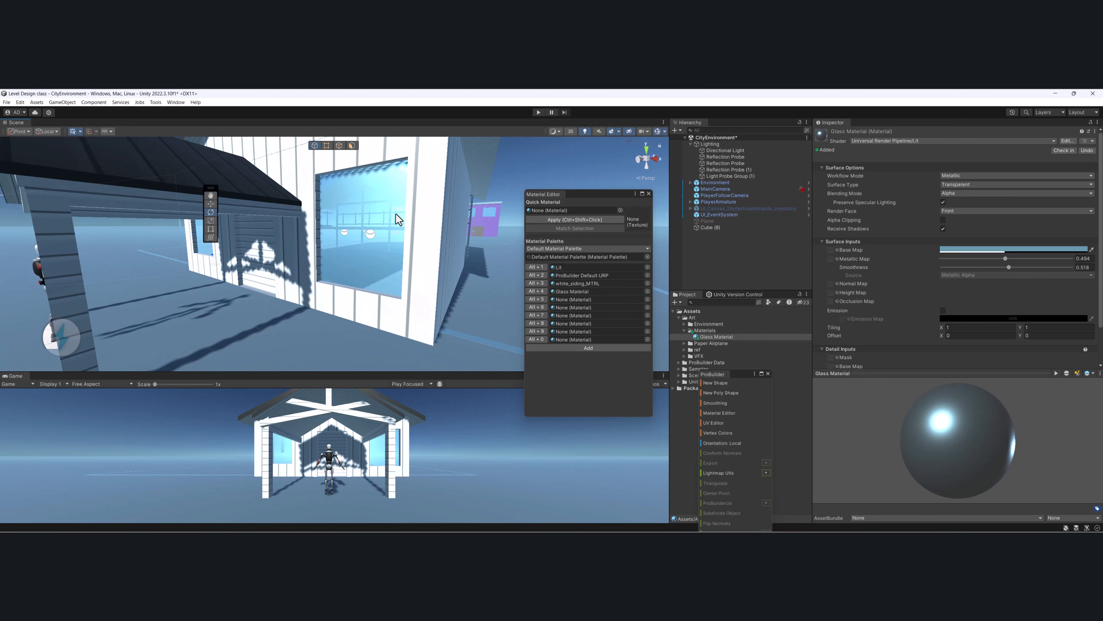
scroll(396, 215, down, 5)
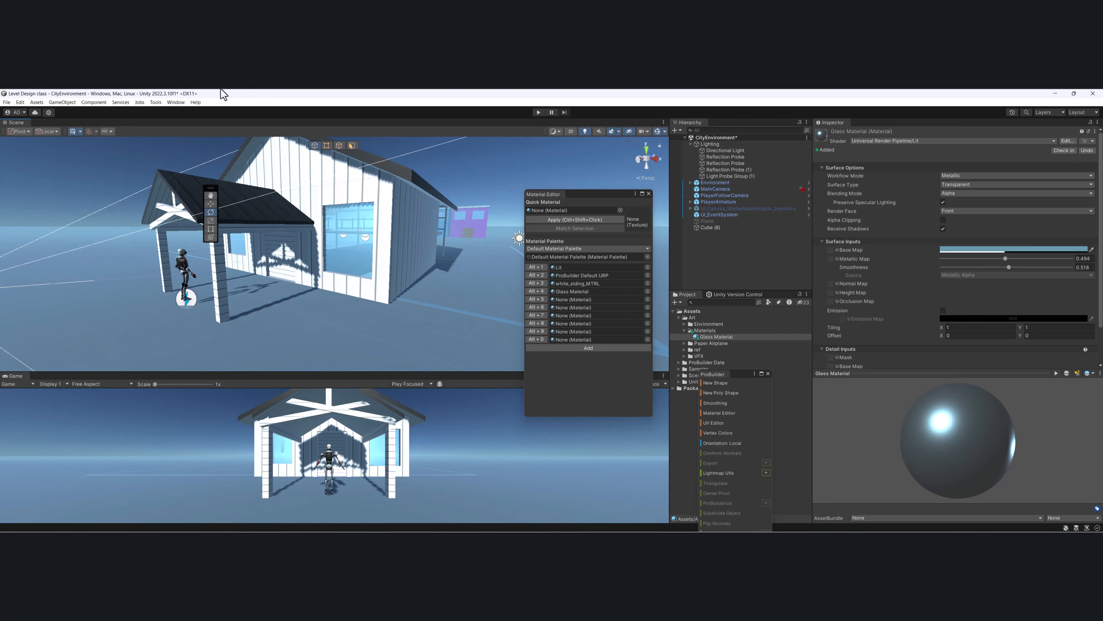
Step: Add a 3D Plane object to the scene
click(63, 102)
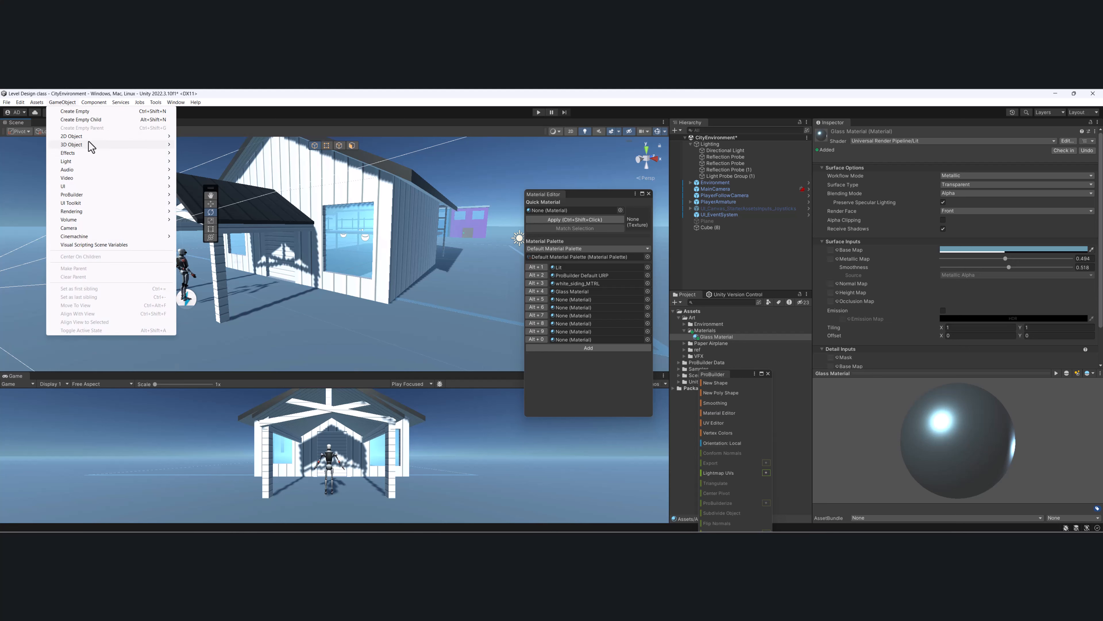
mouse_move(90, 144)
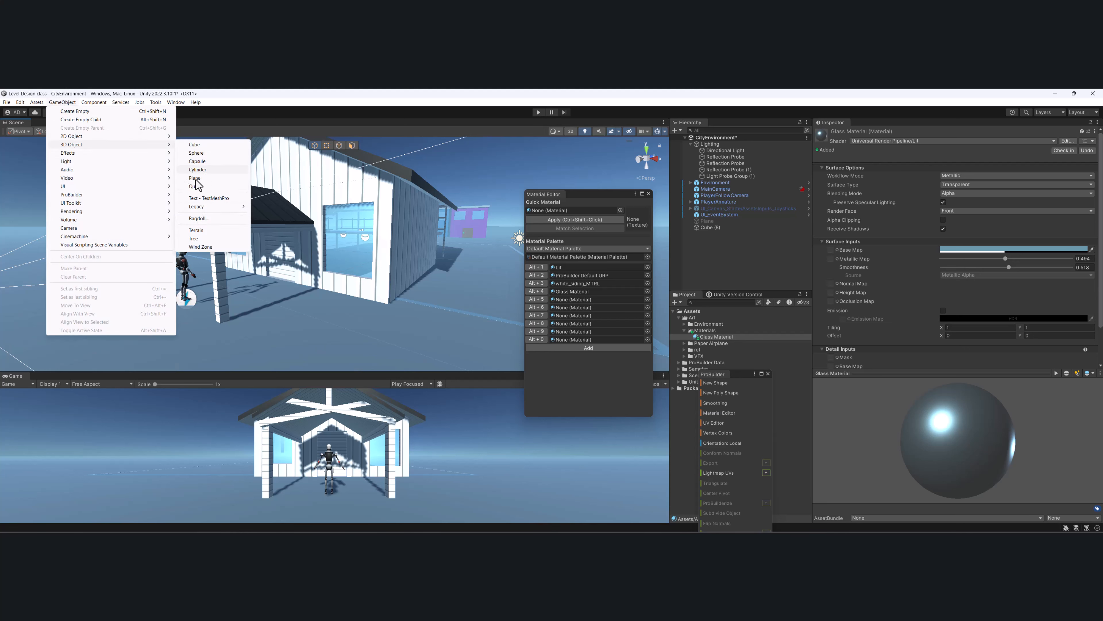
click(253, 349)
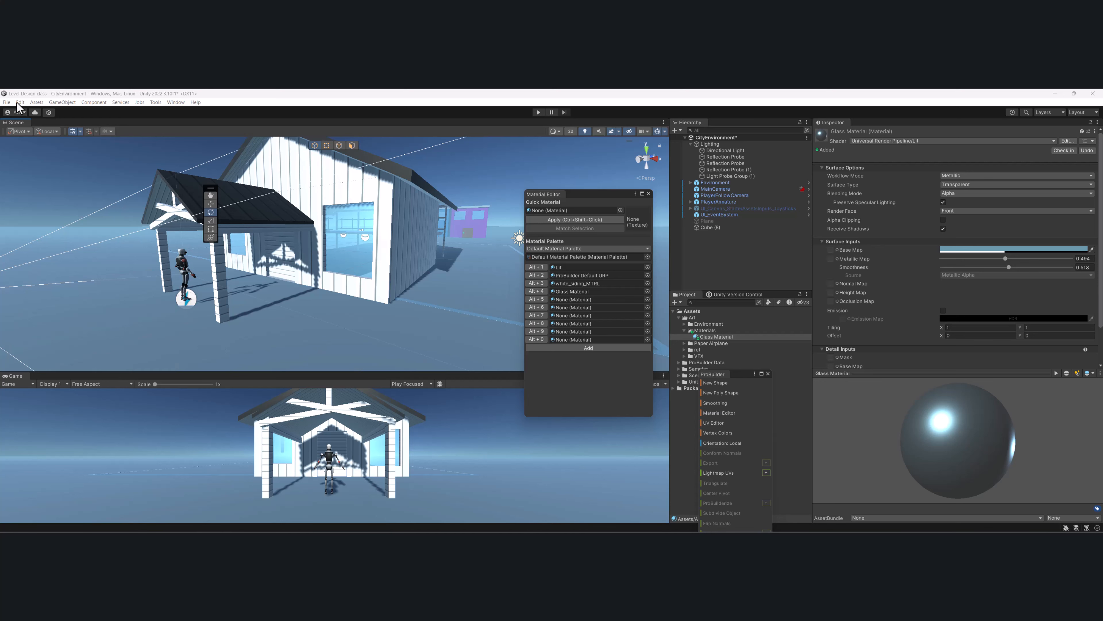
click(62, 102)
mouse_move(84, 145)
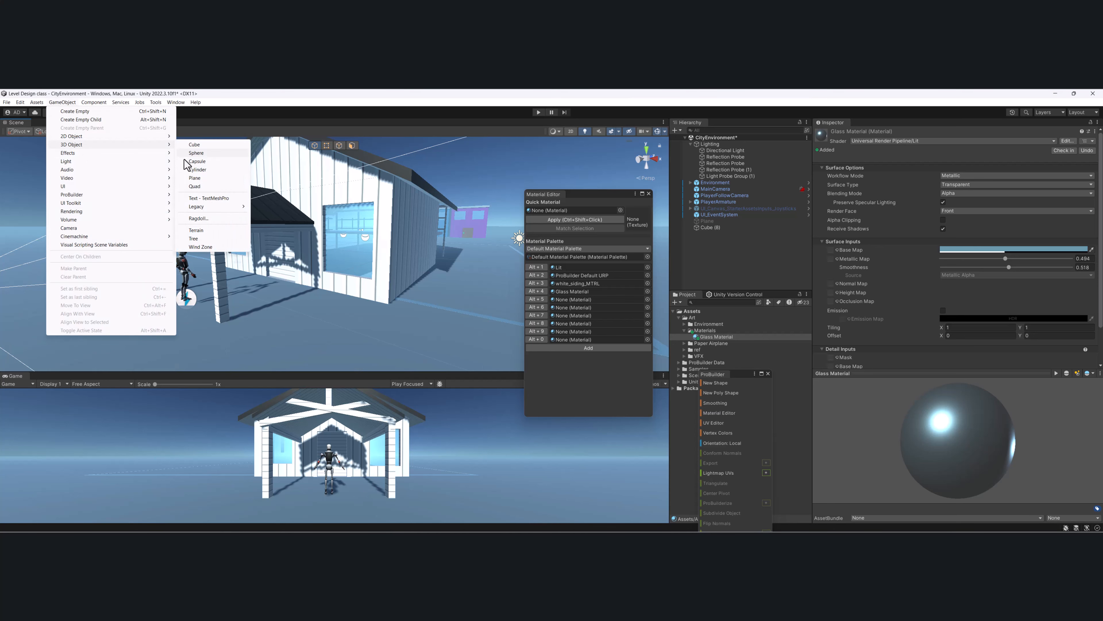
click(201, 178)
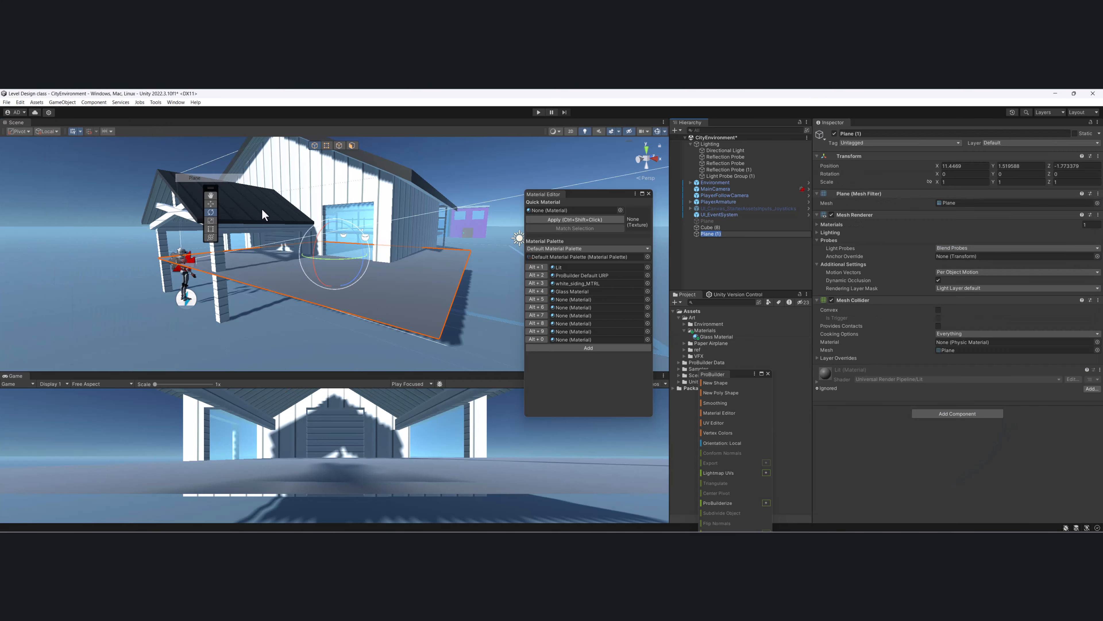
Step: Set the new plane's X rotation to 90 and frame the plane in the scene view
drag(938, 175, 900, 175)
click(977, 167)
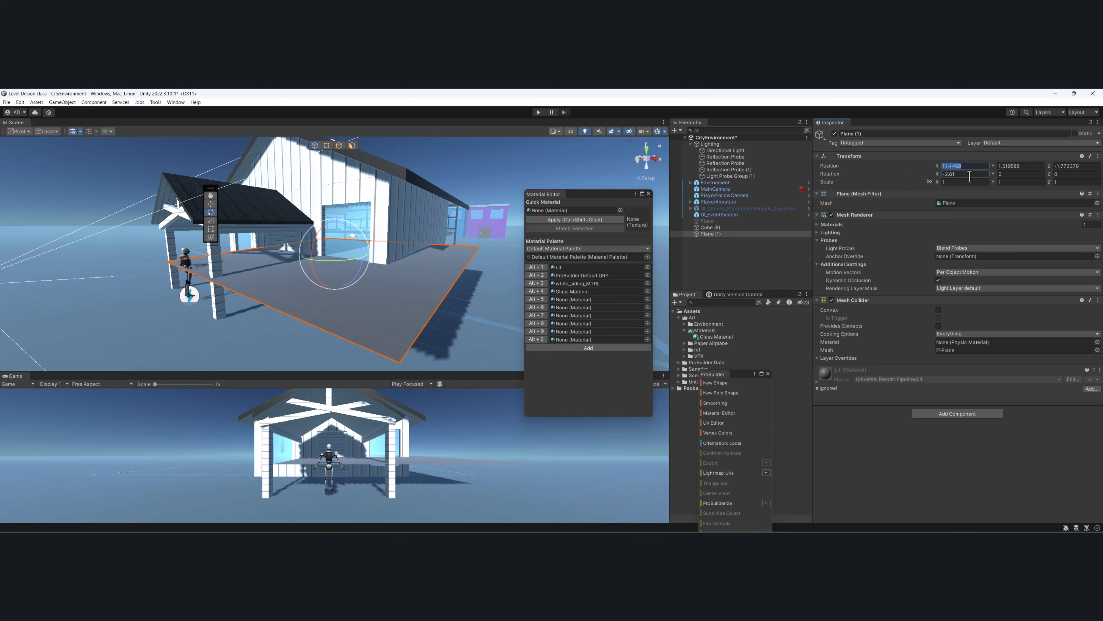
click(969, 174)
text(90)
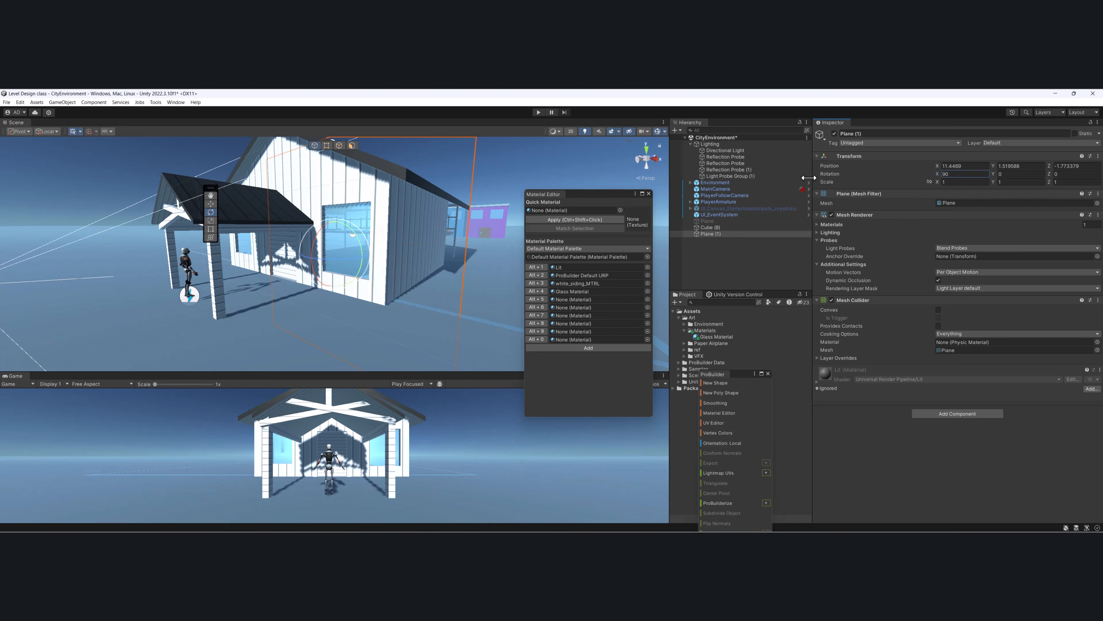
text(f)
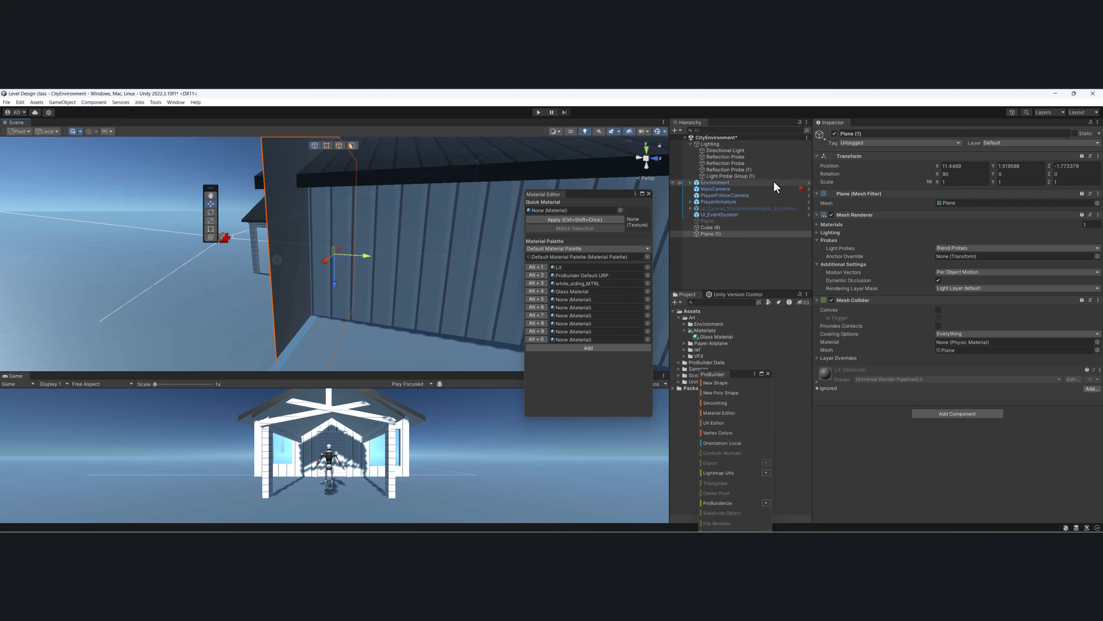
Step: Set the new plane's X rotation to -90 so it faces the opposite way
click(961, 174)
text(-)
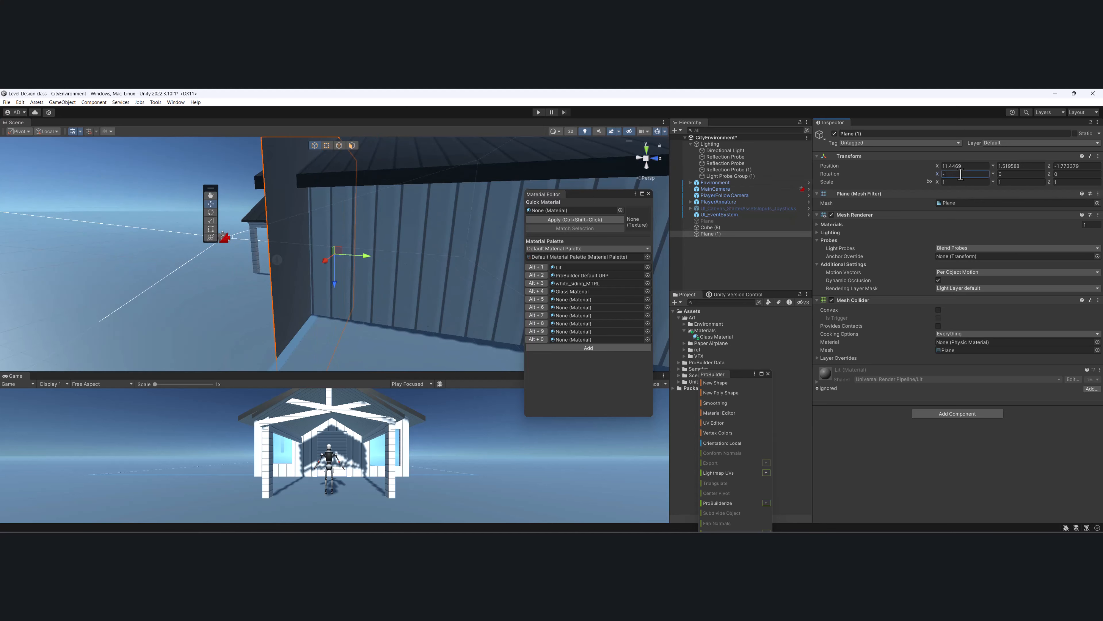
text(90)
key(Return)
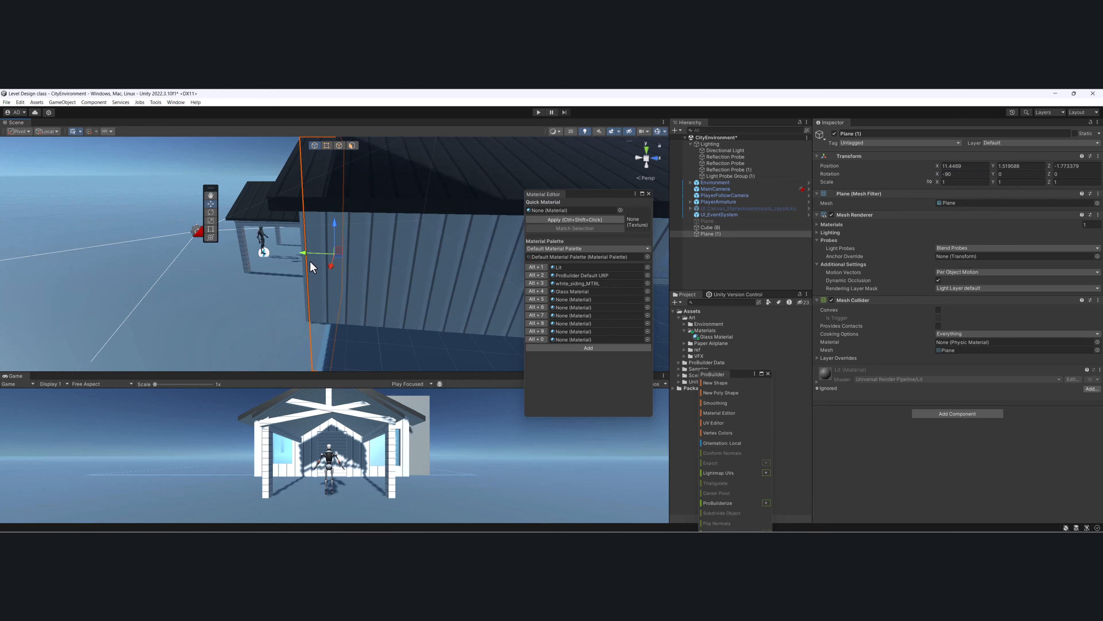
Step: Move the plane behind the front windows to 7.47, 2.49, -0.33 and scale it to about 1.31 in X and 0.52 in Z
drag(305, 252, 470, 218)
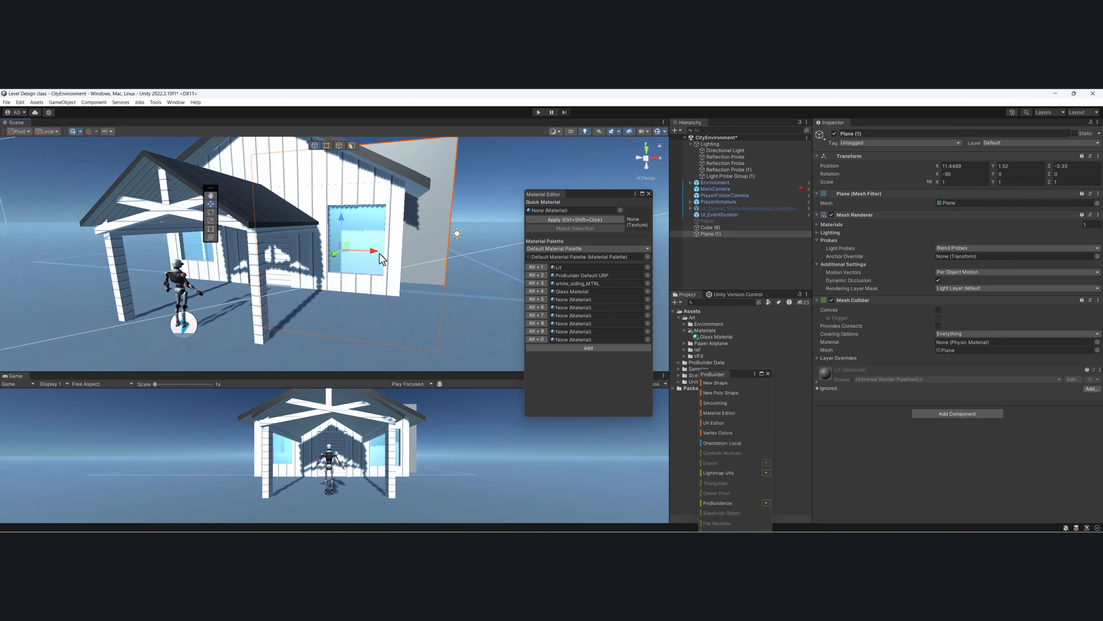
drag(380, 254, 312, 261)
mouse_move(280, 216)
mouse_down()
mouse_move(286, 239)
mouse_move(321, 252)
mouse_move(298, 249)
mouse_move(265, 209)
mouse_move(286, 218)
mouse_move(284, 200)
mouse_up()
key(w)
key(w)
drag(285, 205, 347, 285)
scroll(347, 285, up, 5)
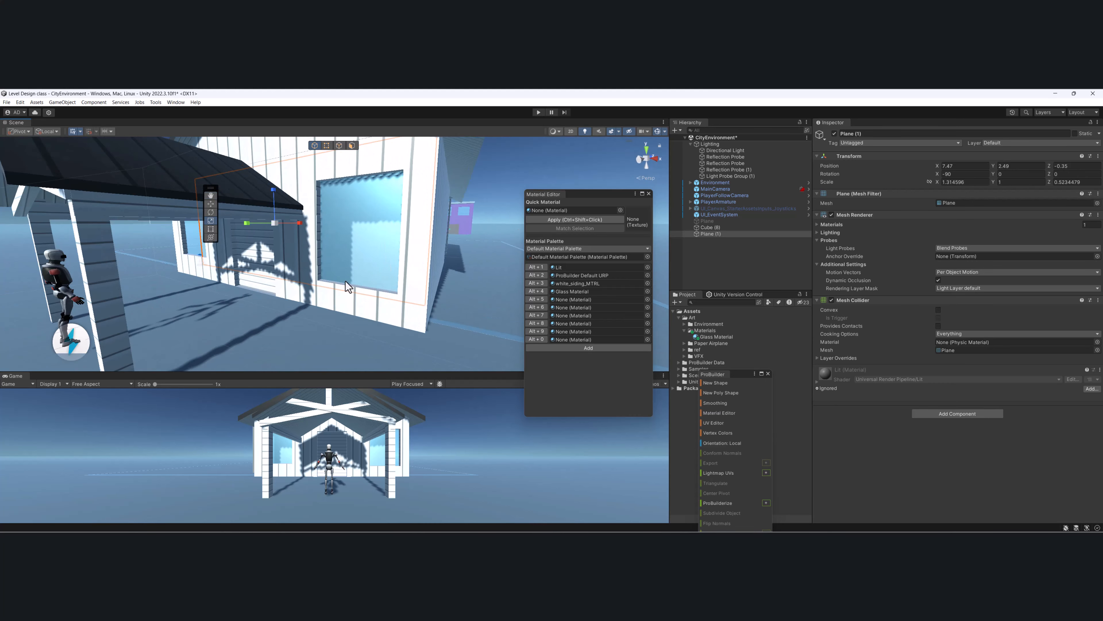
Step: Select the house, close the Material Editor, and bring the ProBuilder window up over the Hierarchy
alt+drag(349, 197, 346, 227)
click(335, 160)
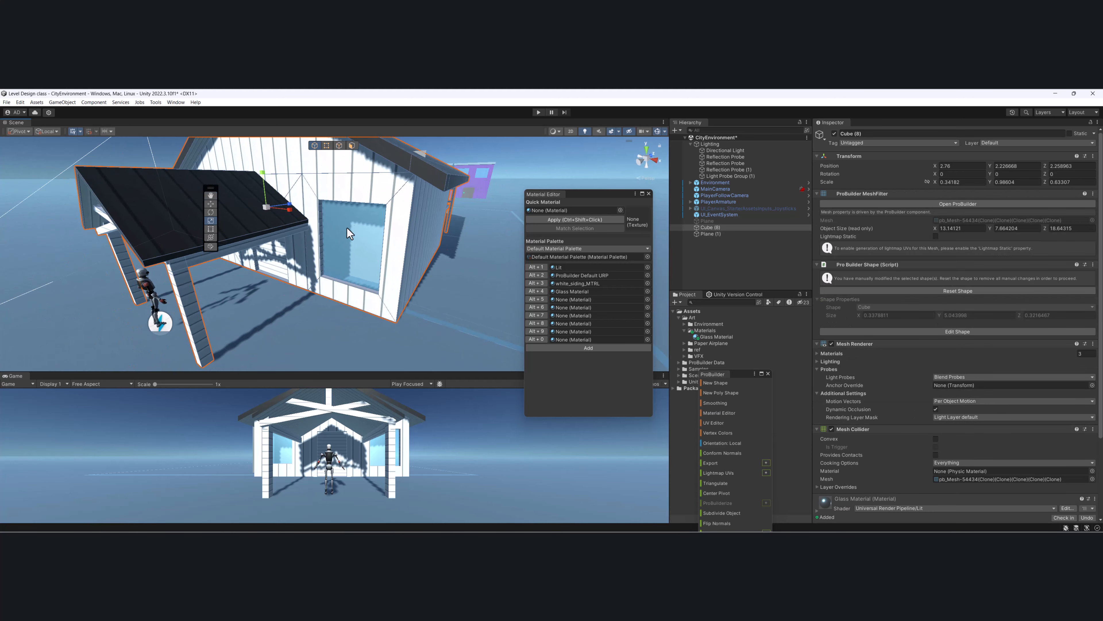
click(155, 103)
mouse_move(174, 111)
click(243, 112)
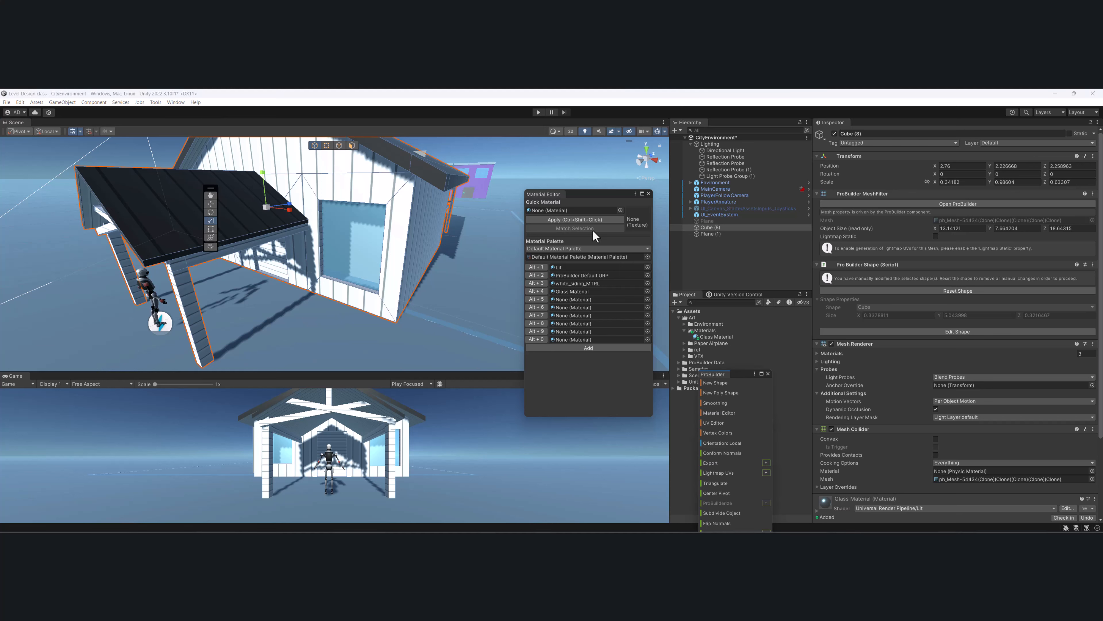
click(649, 194)
drag(739, 374, 739, 217)
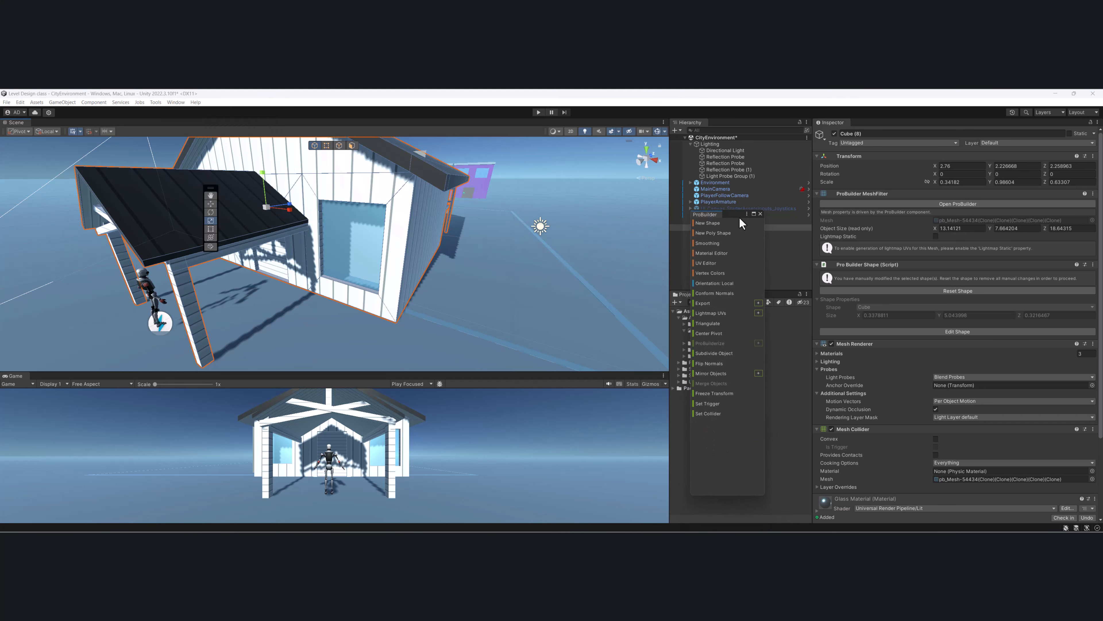
Step: Create a thin vertical ProBuilder cube about 0.22 by 2.75 by 0.29 in front of the large front window
click(724, 219)
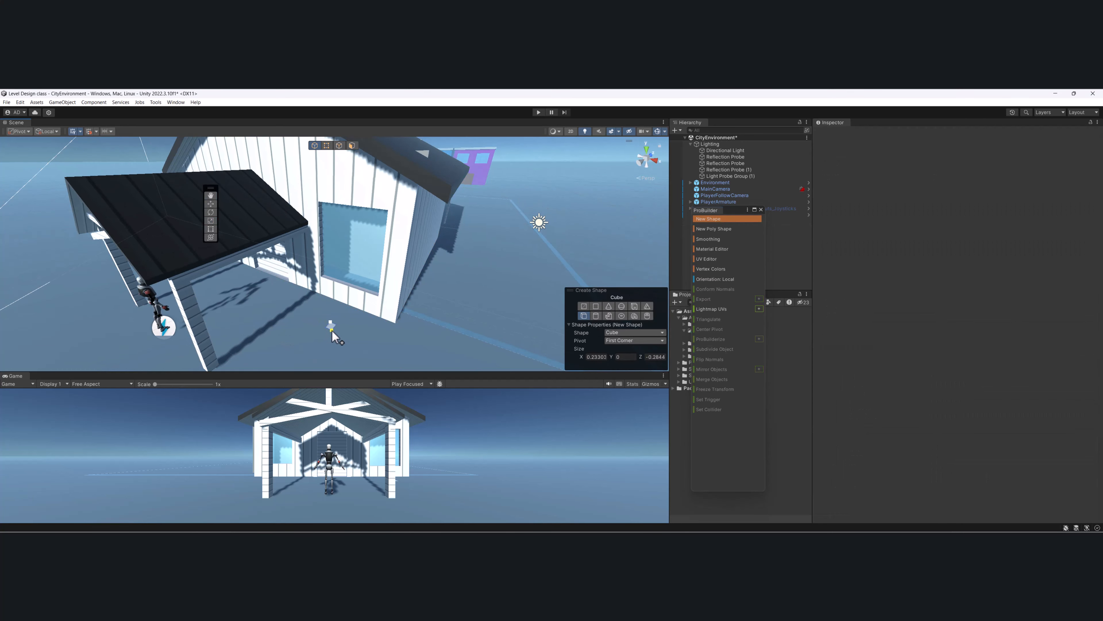
click(336, 258)
key(w)
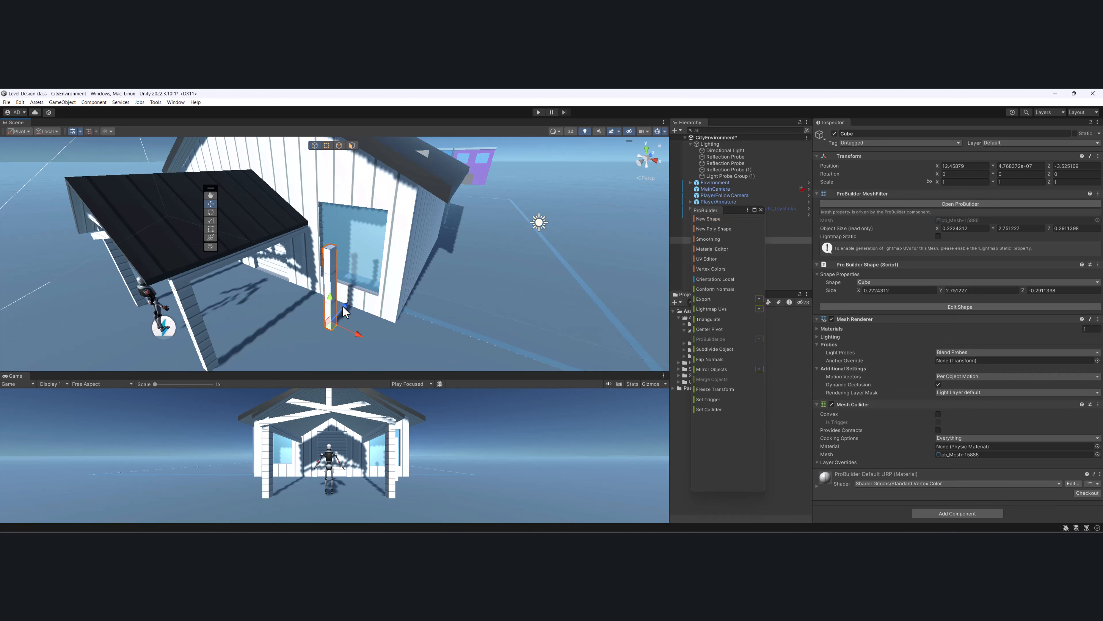
Step: Move the thin bar onto the large window at Y 0.91, Z -2.12 and scale its height to about 1.09
drag(345, 309, 388, 246)
key(r)
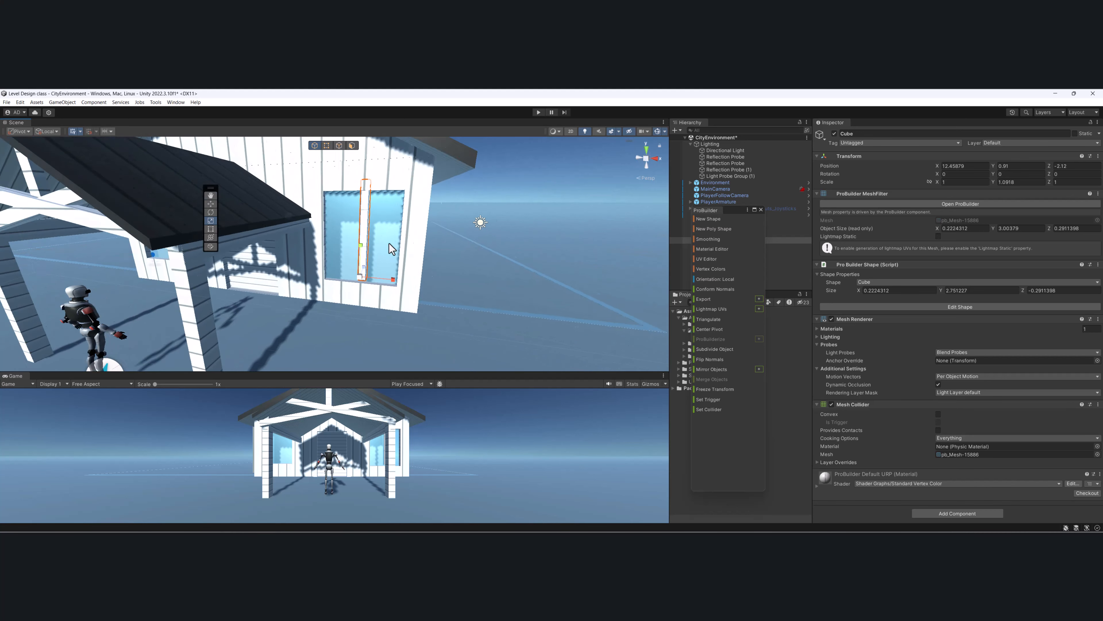
scroll(384, 261, up, 2)
scroll(379, 280, down, 1)
Step: Duplicate the vertical window bar and shift the copy along X to 12.21
key(w)
key(ctrl+d)
drag(398, 285, 388, 280)
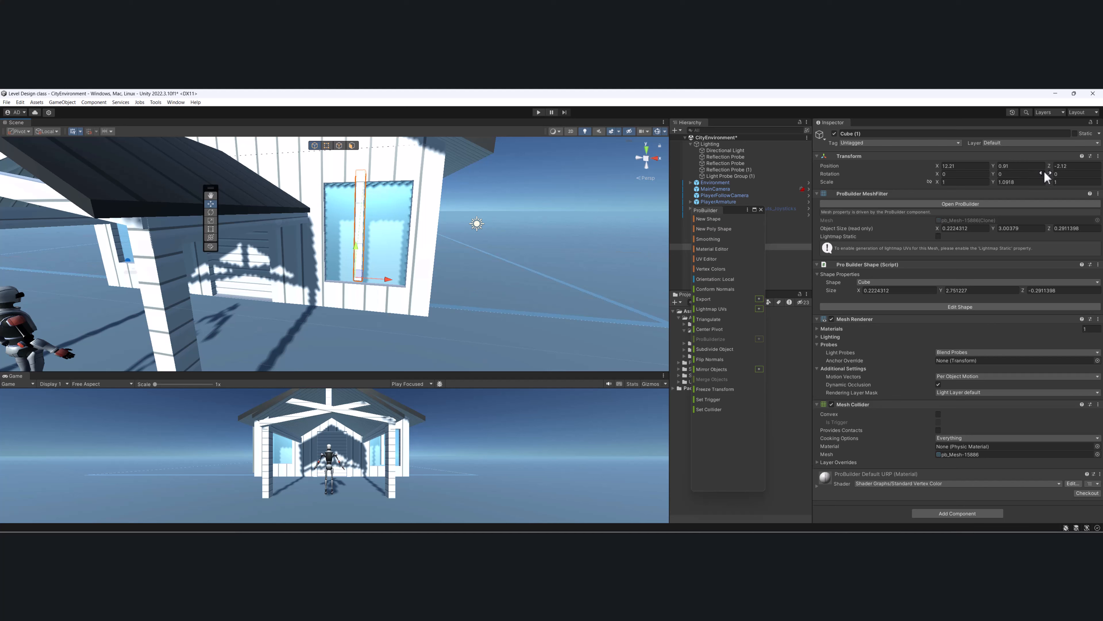
Step: Try rotating the duplicated window bar about Z to -3.21, and undo the rotation
drag(1050, 175, 1008, 175)
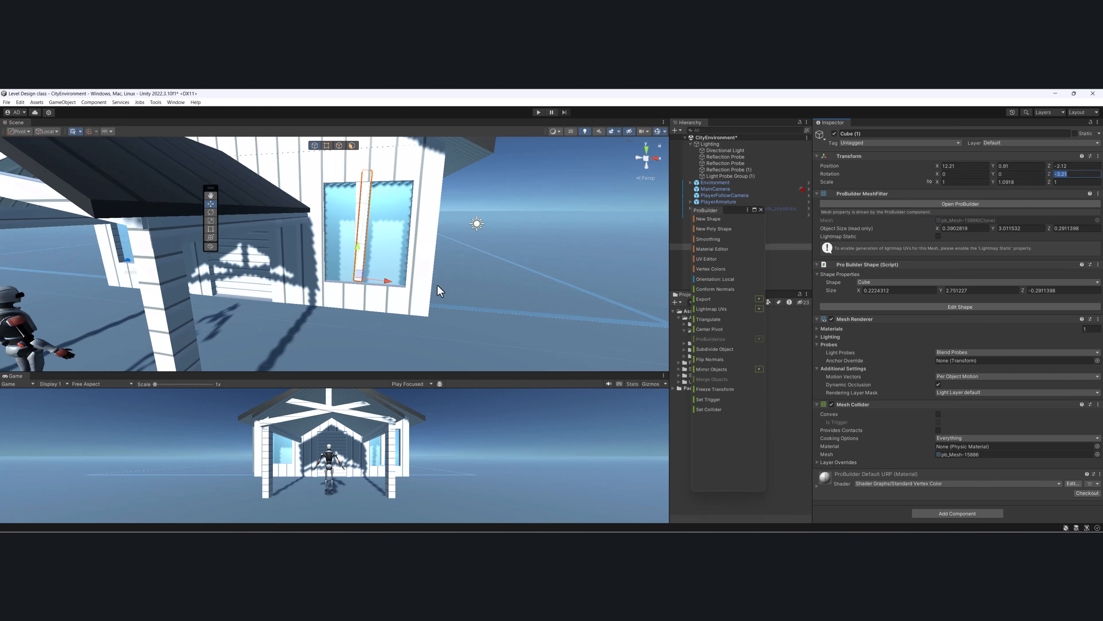
alt+drag(437, 285, 369, 285)
key(ctrl+z)
Step: Center the pivot of the duplicated window bar
click(726, 331)
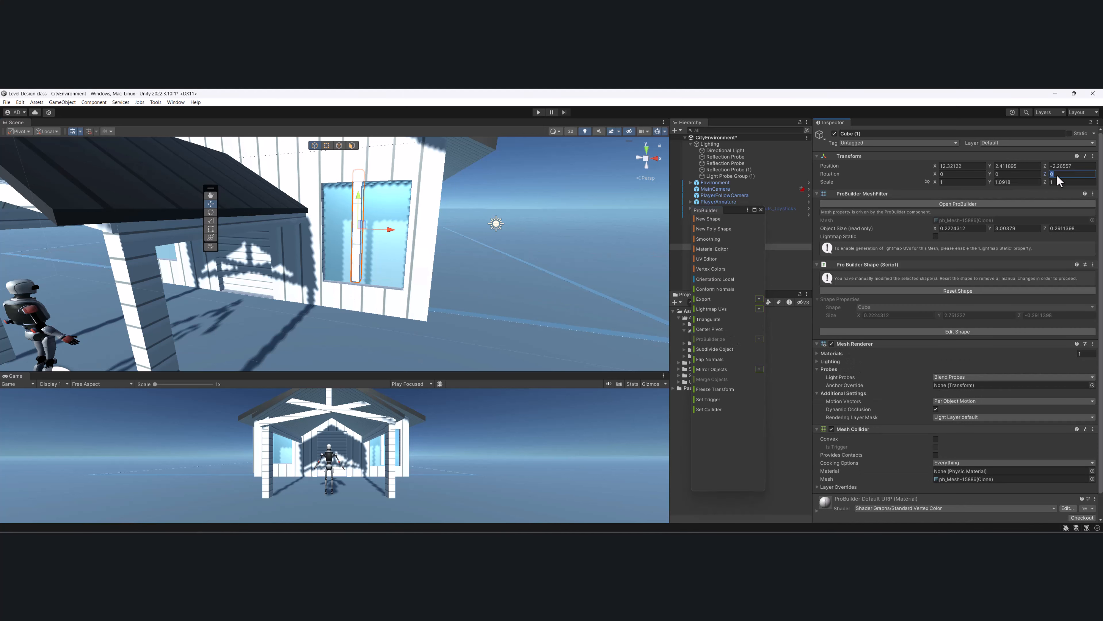
Step: Rotate the duplicated window bar to 90 about Z, and move the vertical bar to X 12.36, Y 0.76
text(90)
alt+drag(391, 252, 344, 251)
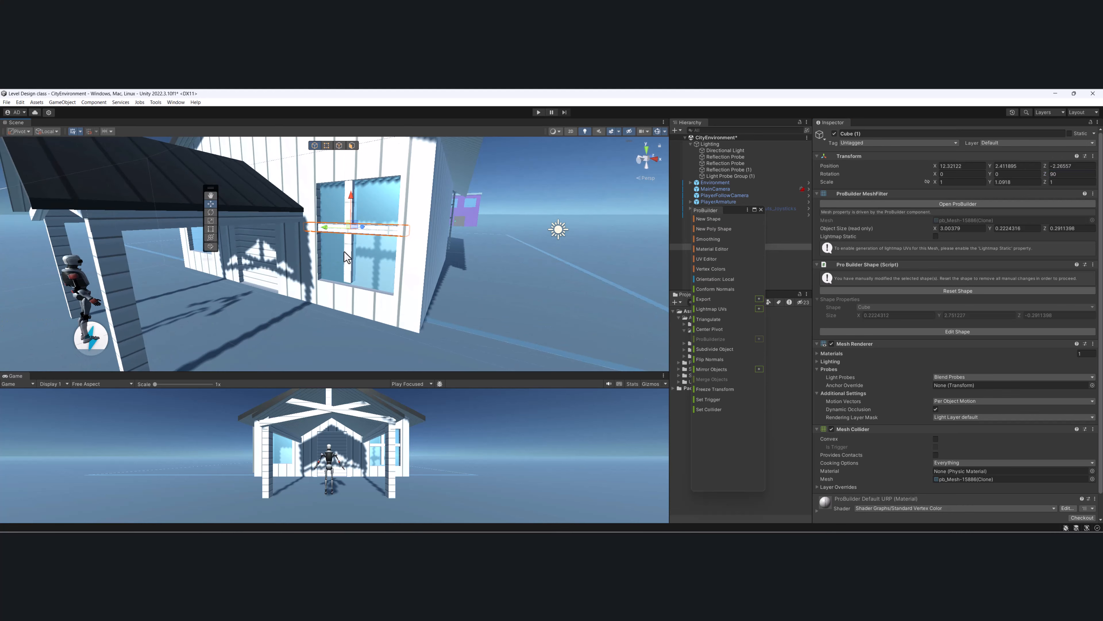
click(345, 252)
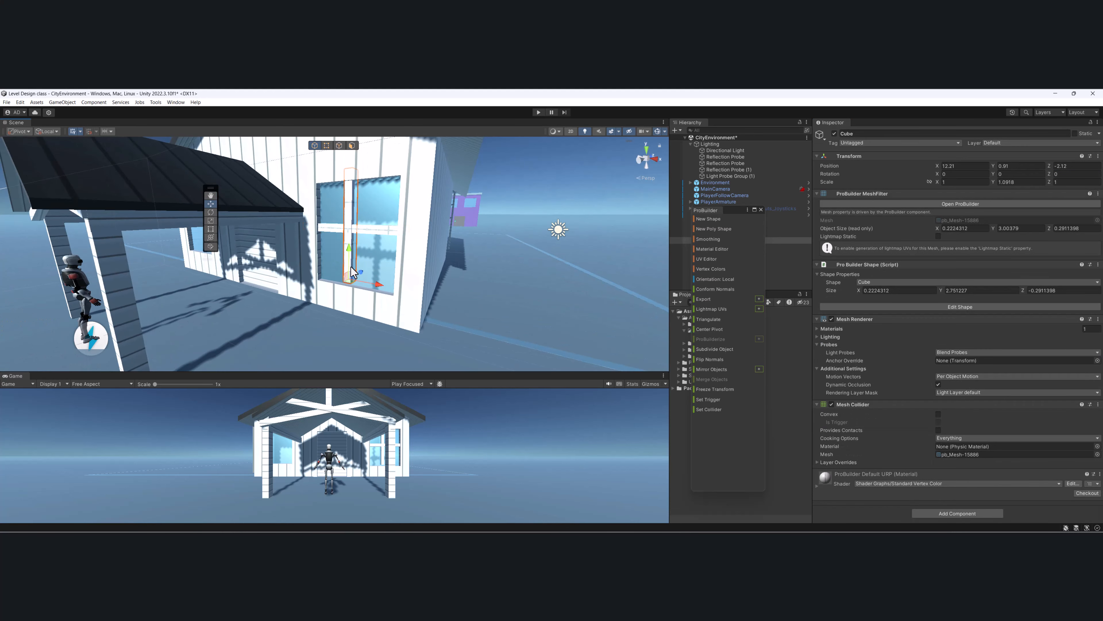
drag(353, 273, 357, 279)
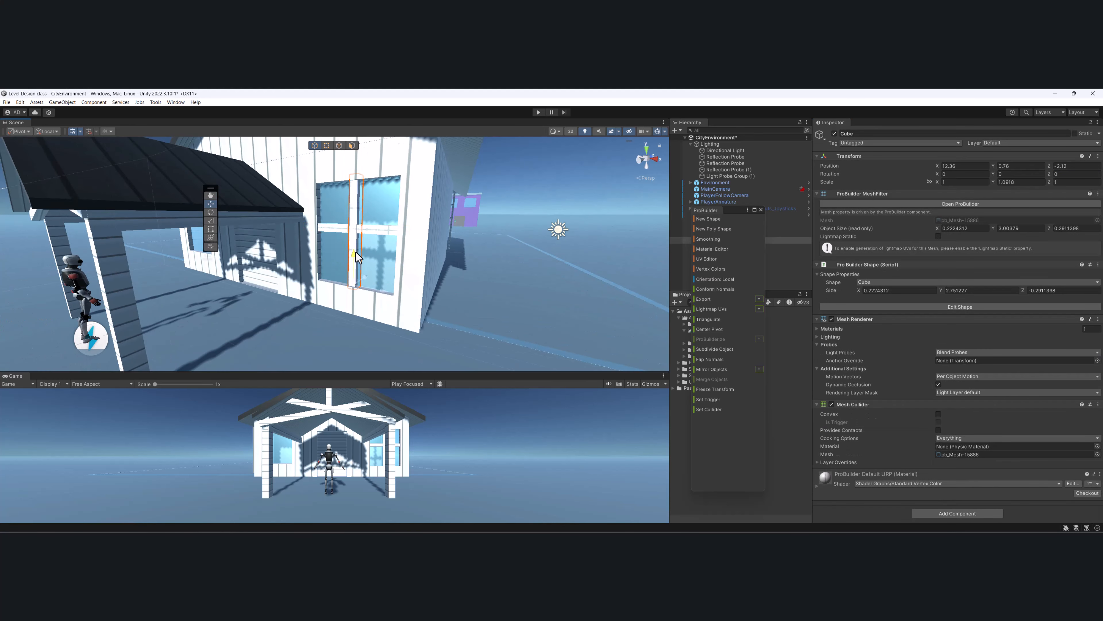
Step: Thin the horizontal window bar to an X scale of about 0.35 and duplicate it, with the upper bar at Y 2.76
click(359, 227)
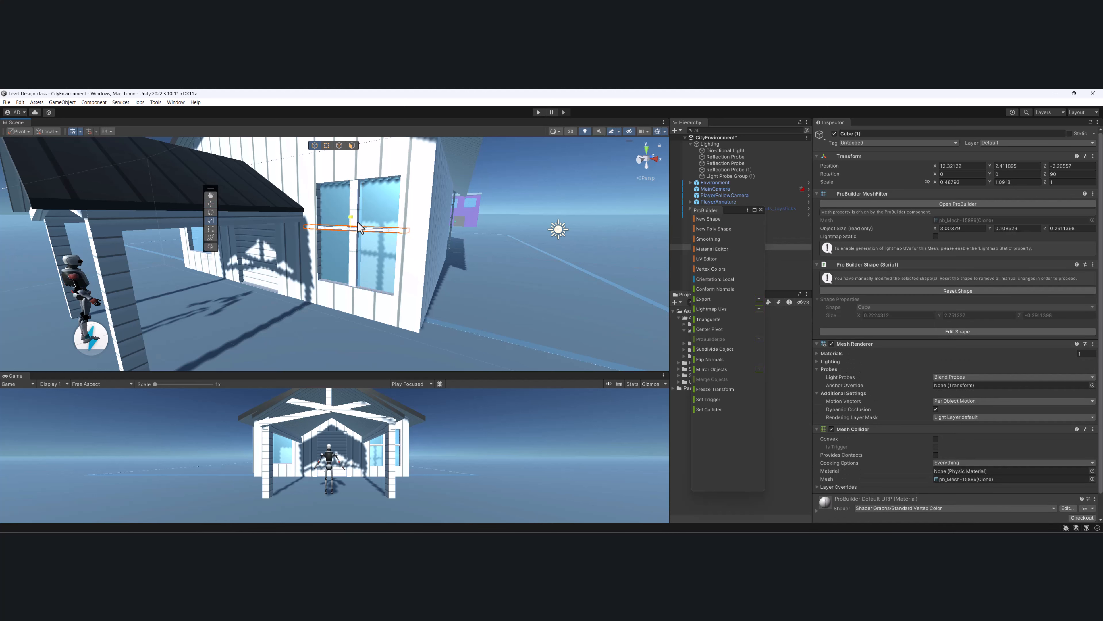
key(w)
drag(357, 222, 354, 187)
key(ctrl+d)
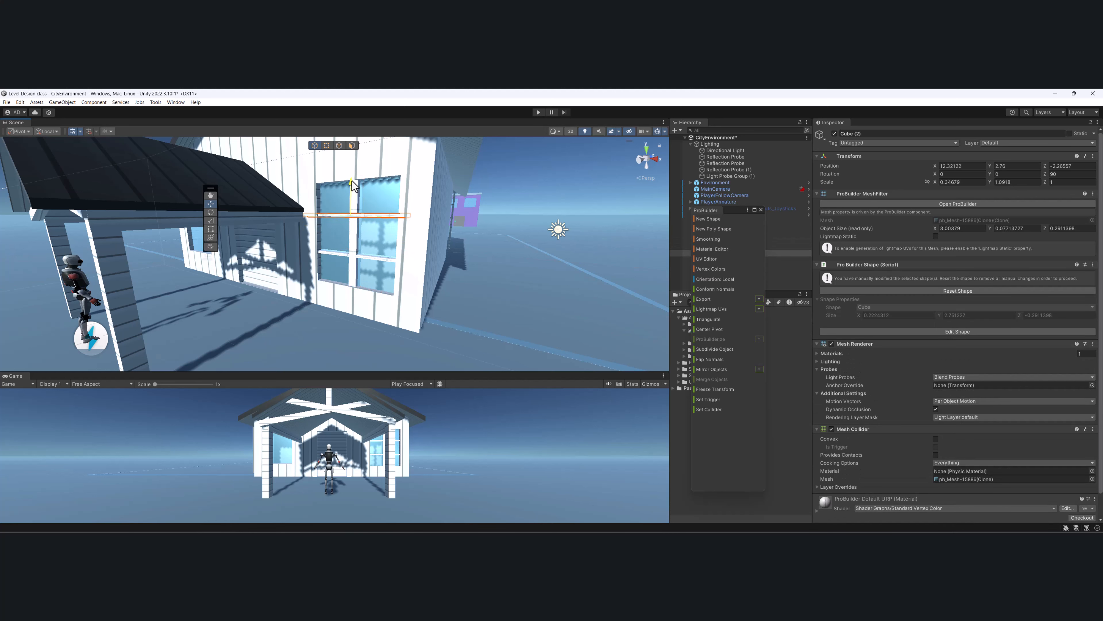
Step: Merge the two horizontal bars and the vertical bar of the large window into one object
shift+click(359, 257)
shift+click(353, 201)
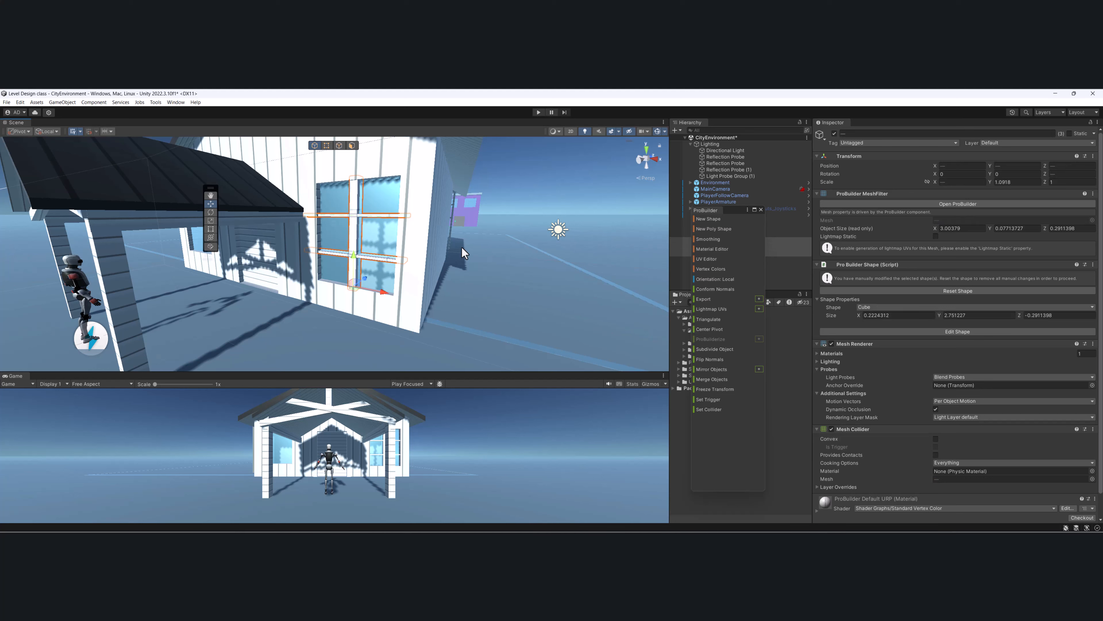
click(728, 380)
Step: Duplicate the merged window bars and place the copy on the house's other front window at X 4.34, Y 0.72, Z -2.12
alt+drag(296, 286, 230, 296)
key(ctrl+d)
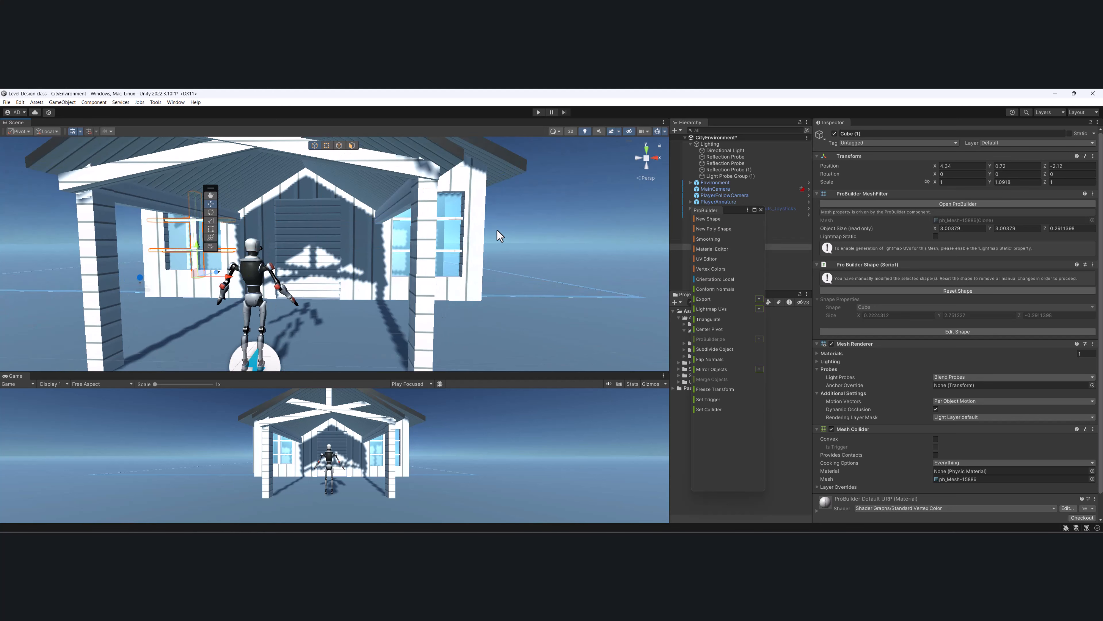
click(501, 237)
alt+drag(500, 236, 399, 174)
middle_drag(398, 174, 431, 189)
alt+drag(431, 189, 482, 202)
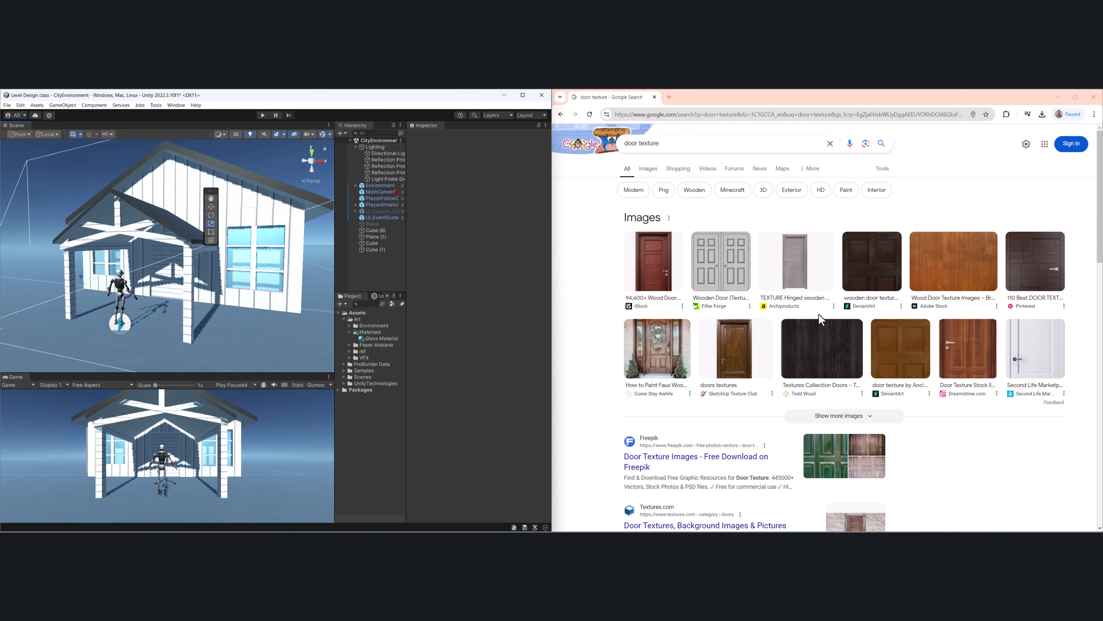
Step: In the browser, show the image results for "door texture" and save the "94 - Wood Entry Door" picture
alt+drag(241, 236, 227, 242)
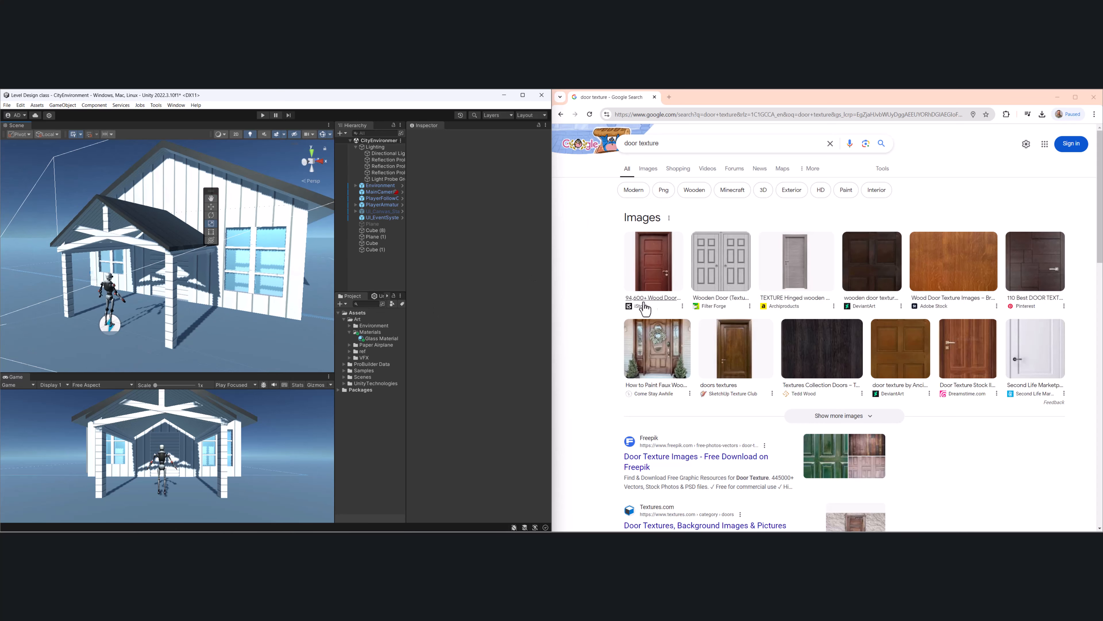
click(646, 172)
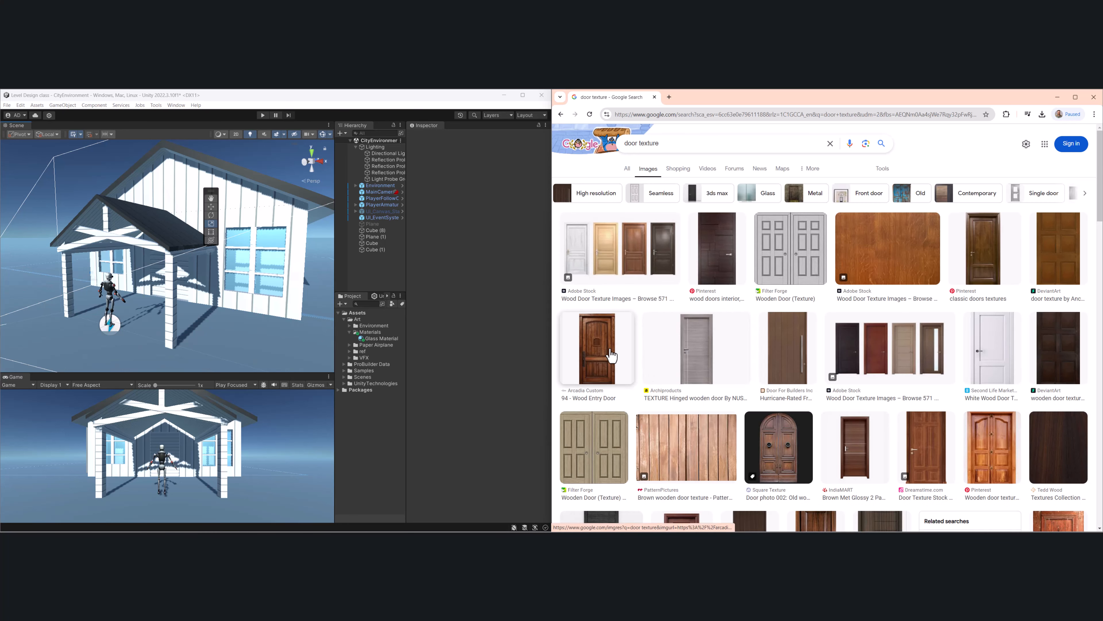
click(600, 359)
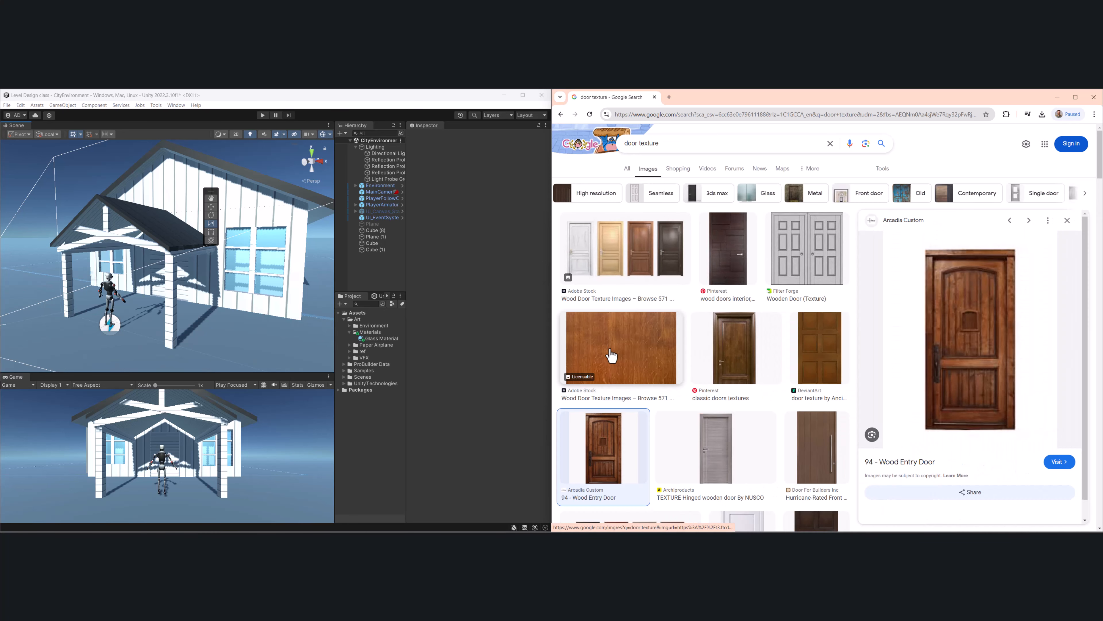
right_click(966, 317)
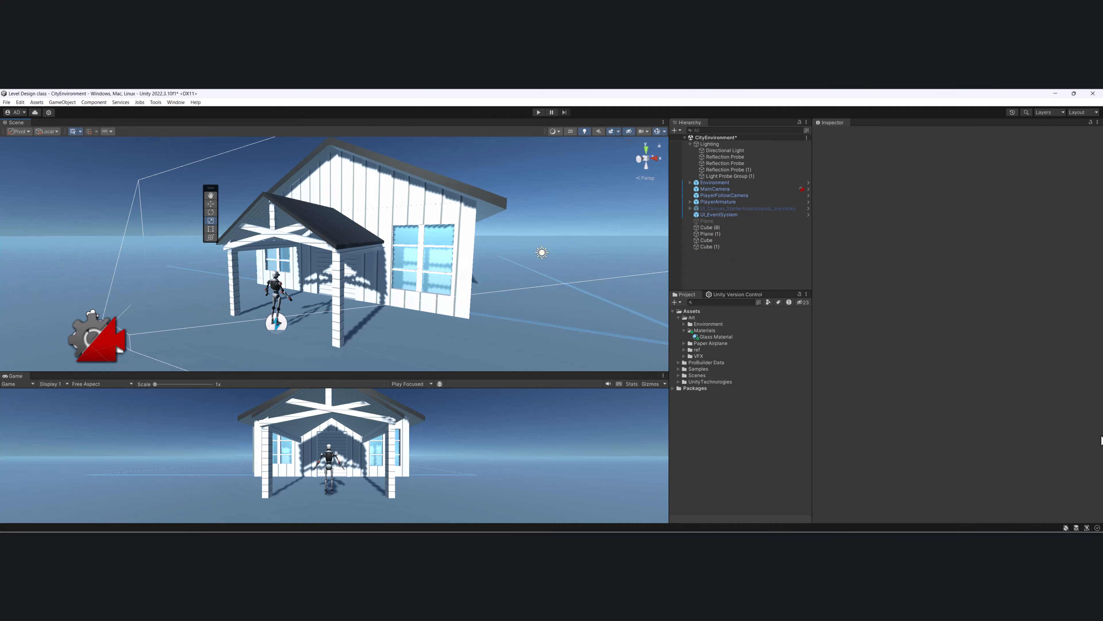
Step: Back in Unity, examine the porch, entrance and barred windows of the house from several angles
alt+drag(341, 257, 369, 237)
scroll(370, 238, up, 6)
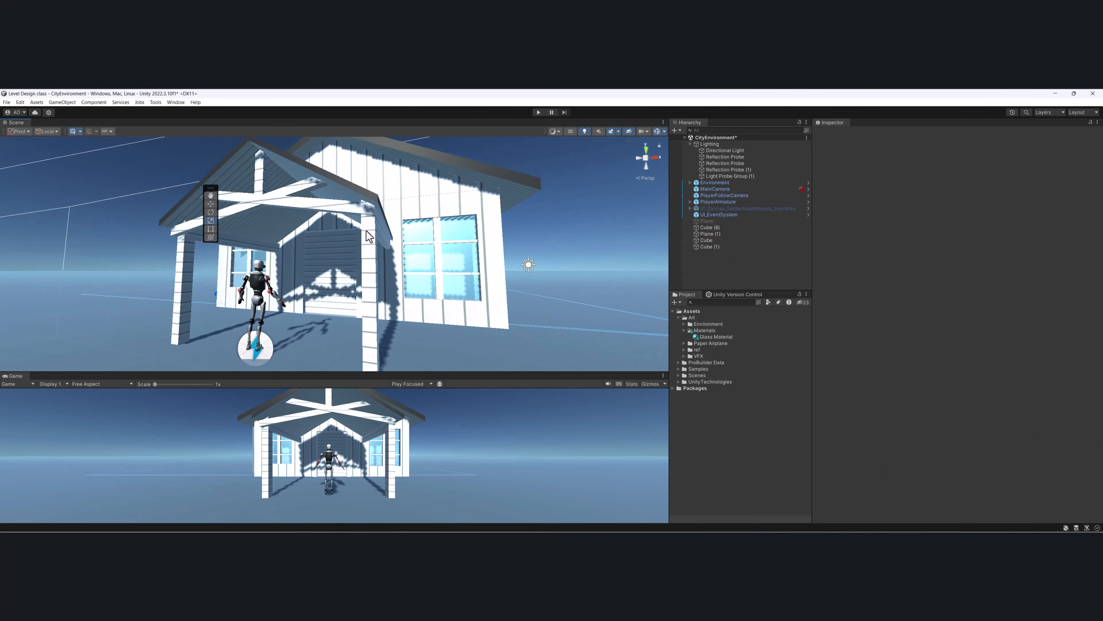
middle_drag(370, 237, 414, 215)
alt+drag(414, 213, 401, 236)
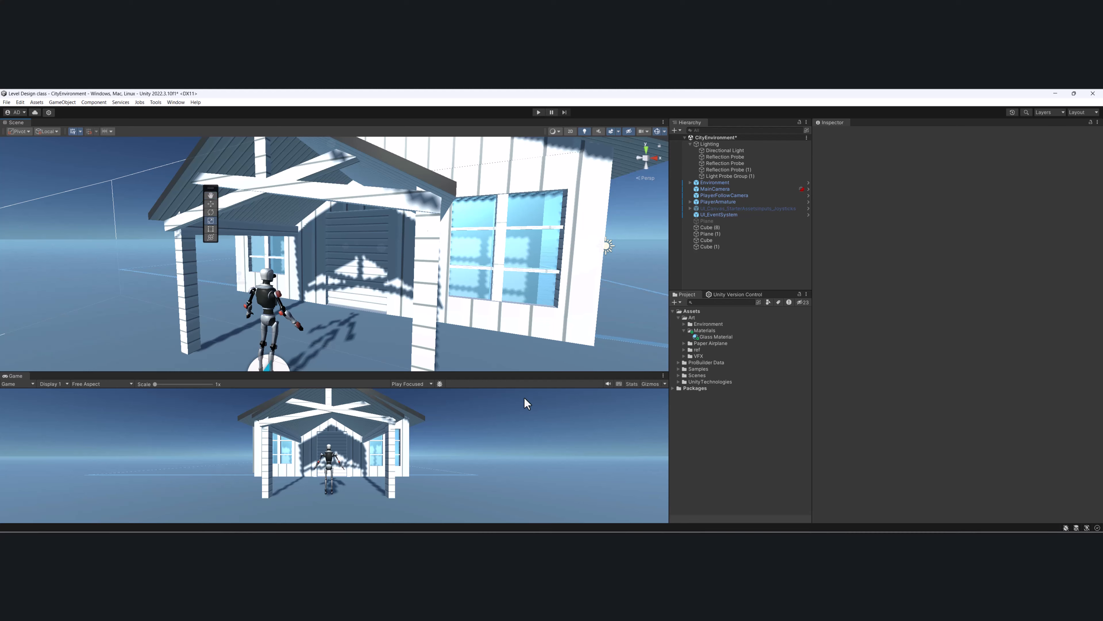
alt+drag(517, 317, 486, 316)
scroll(391, 324, down, 3)
middle_drag(304, 356, 341, 348)
alt+drag(376, 323, 366, 323)
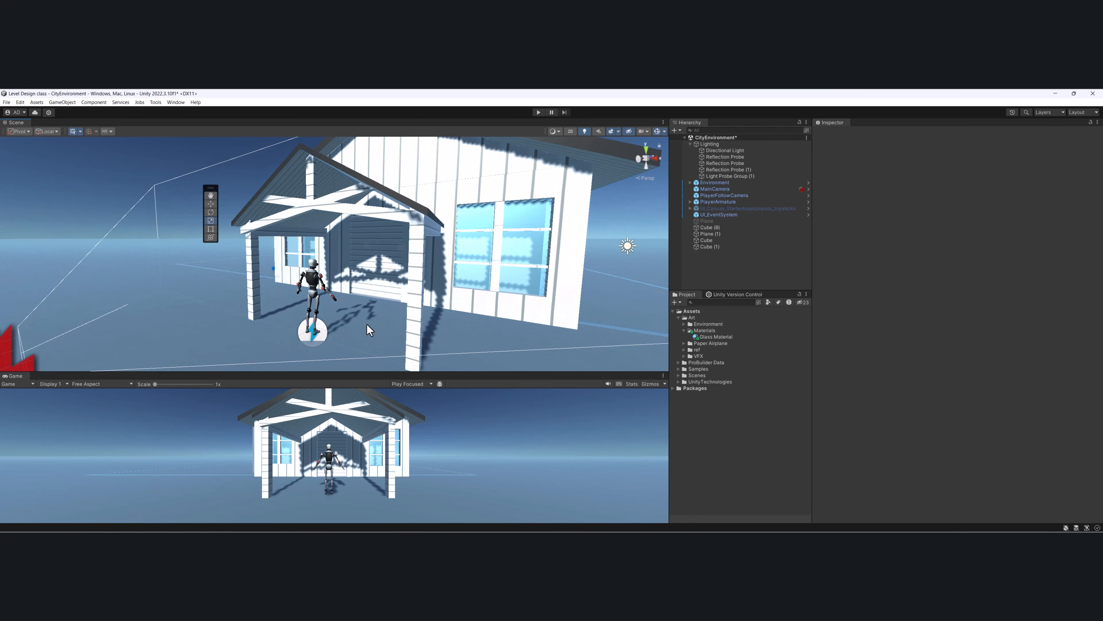
Step: Create a folder named Assets inside the Art/Materials folder
click(684, 331)
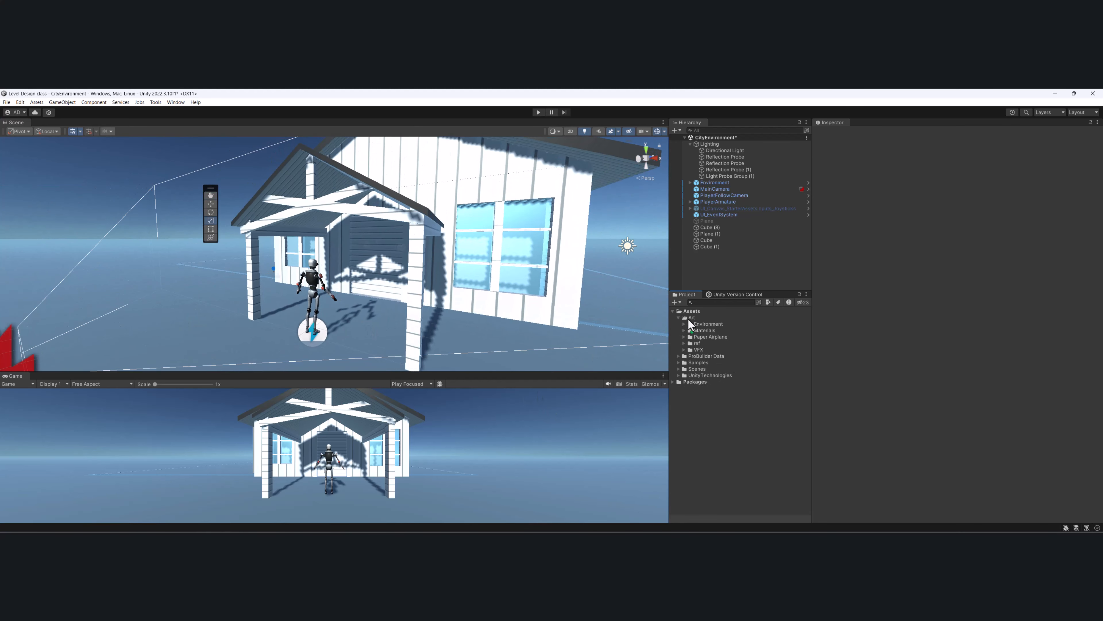
right_click(688, 319)
click(698, 326)
click(695, 331)
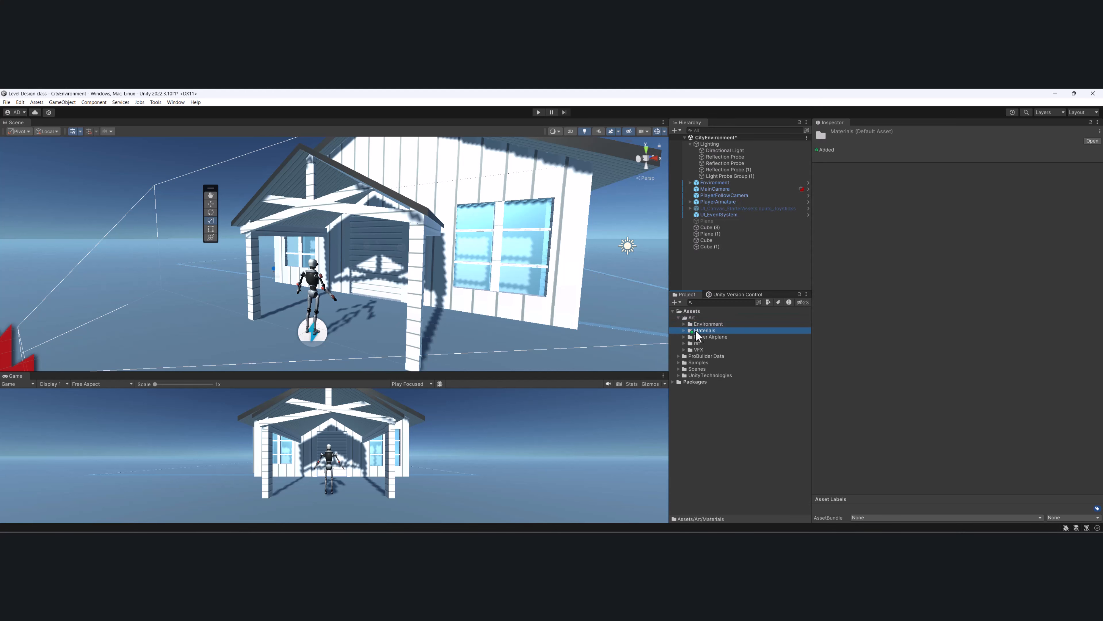
click(684, 329)
right_click(711, 331)
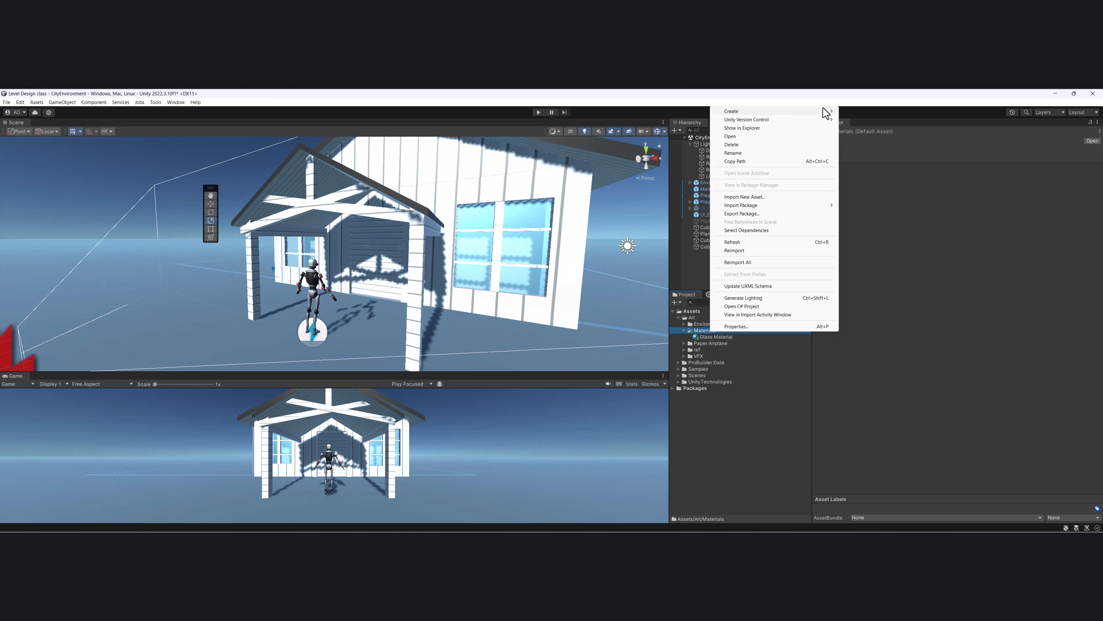
mouse_move(824, 108)
click(862, 112)
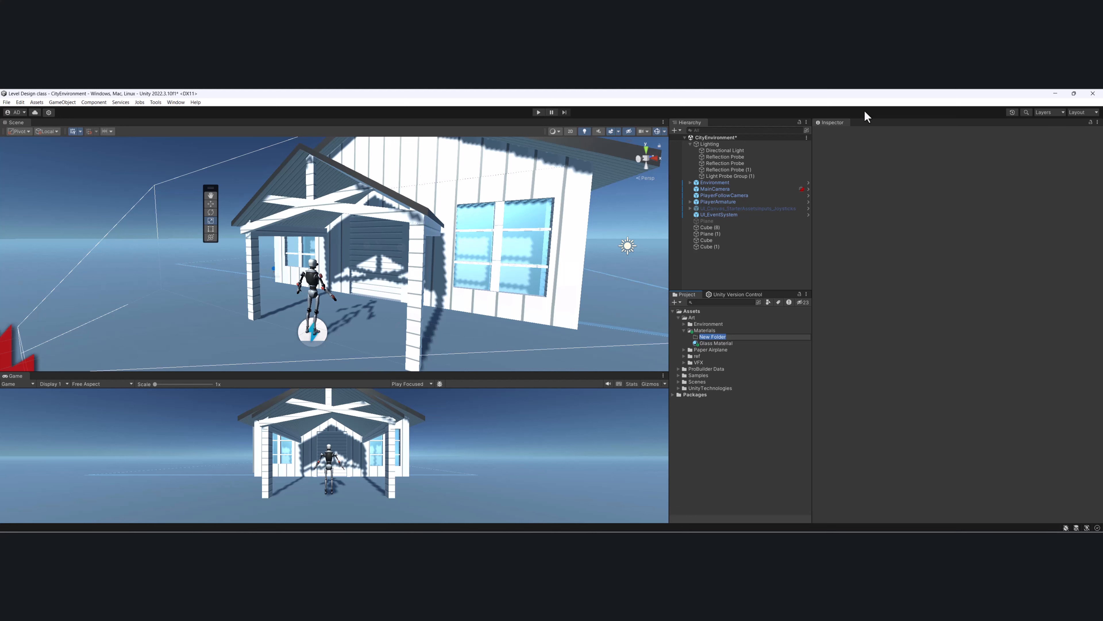
text(Assets)
key(Return)
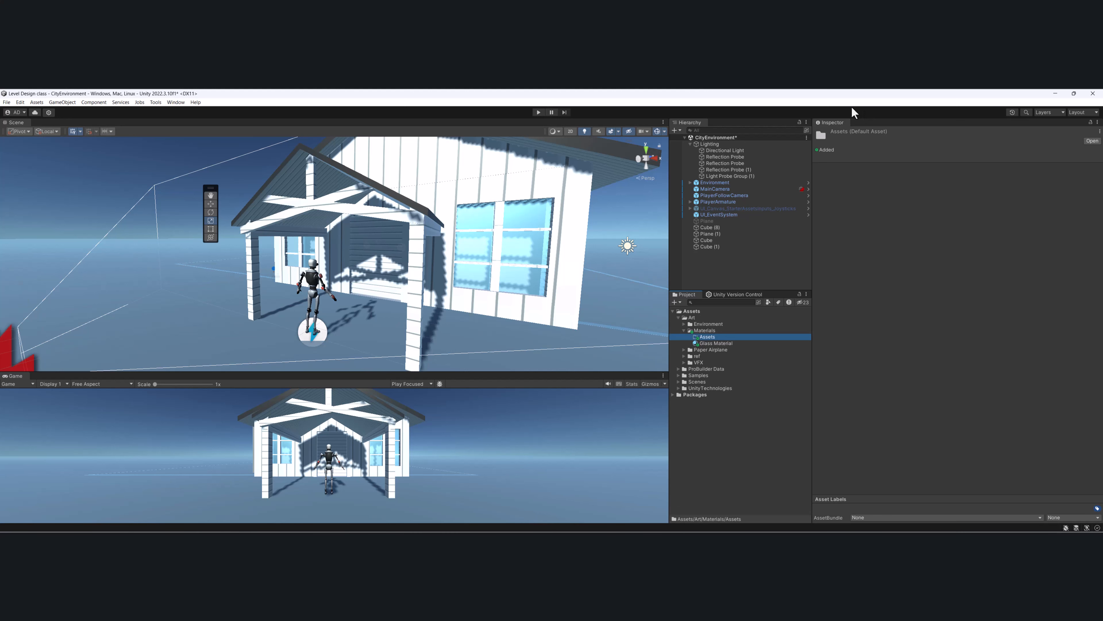
Step: Rename the new Assets folder inside Materials as Objects
right_click(711, 337)
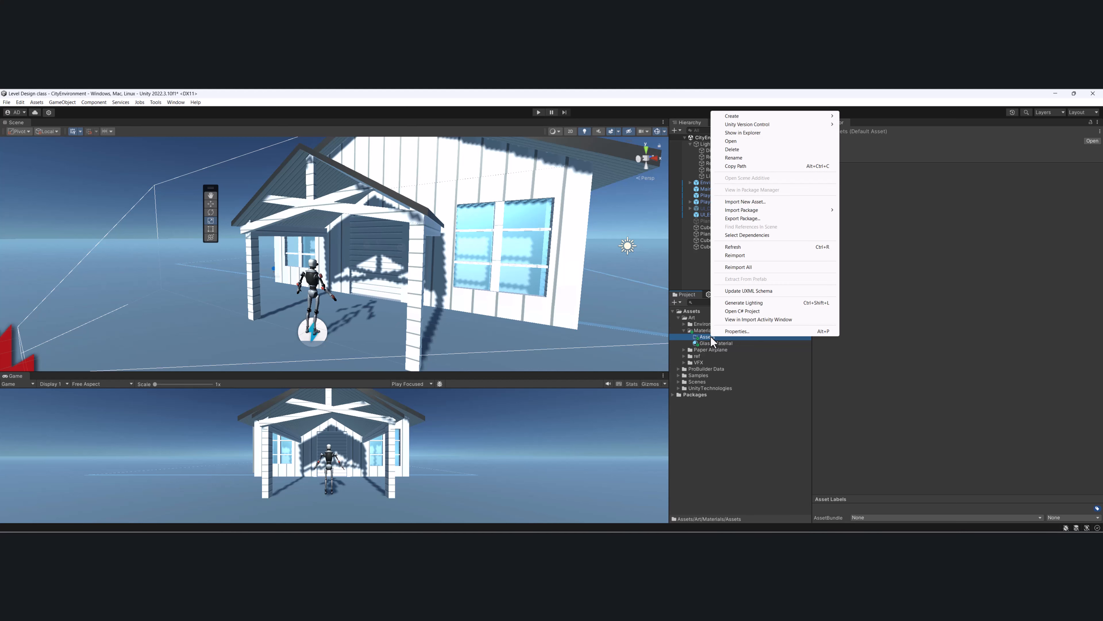
click(679, 311)
click(715, 337)
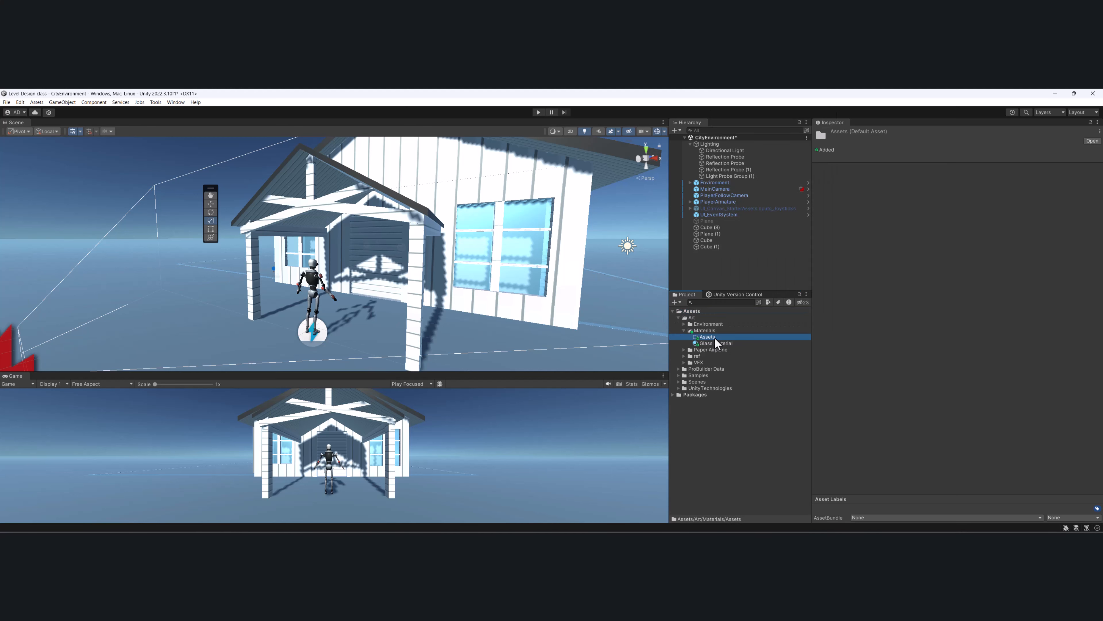
click(731, 336)
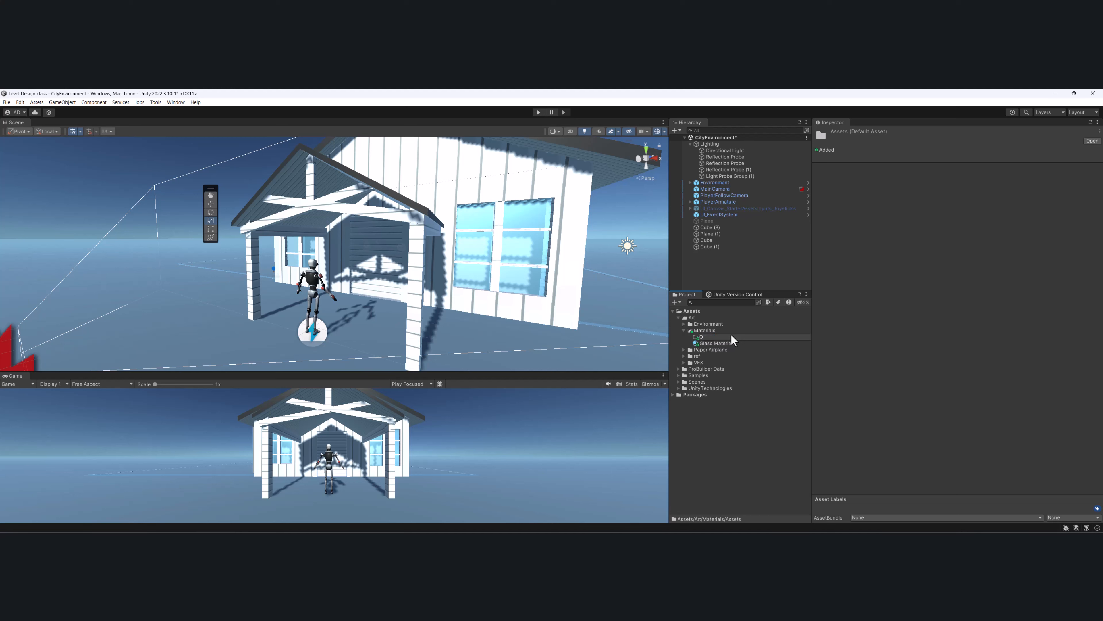
key(Return)
Step: Create a subfolder named Door inside the Objects folder
right_click(733, 337)
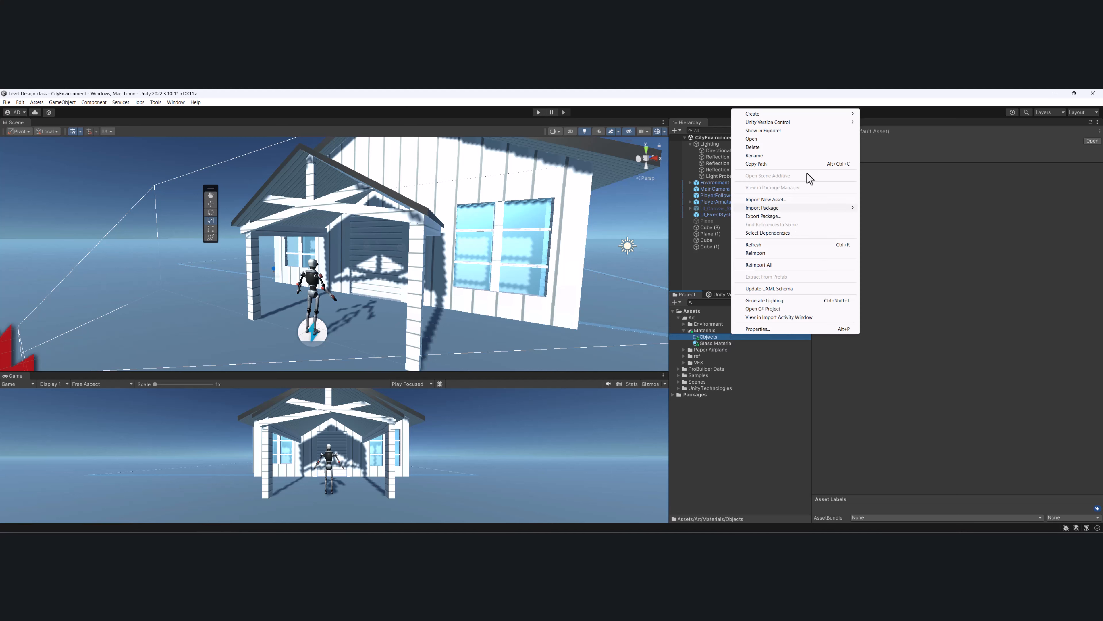
mouse_move(799, 115)
click(907, 115)
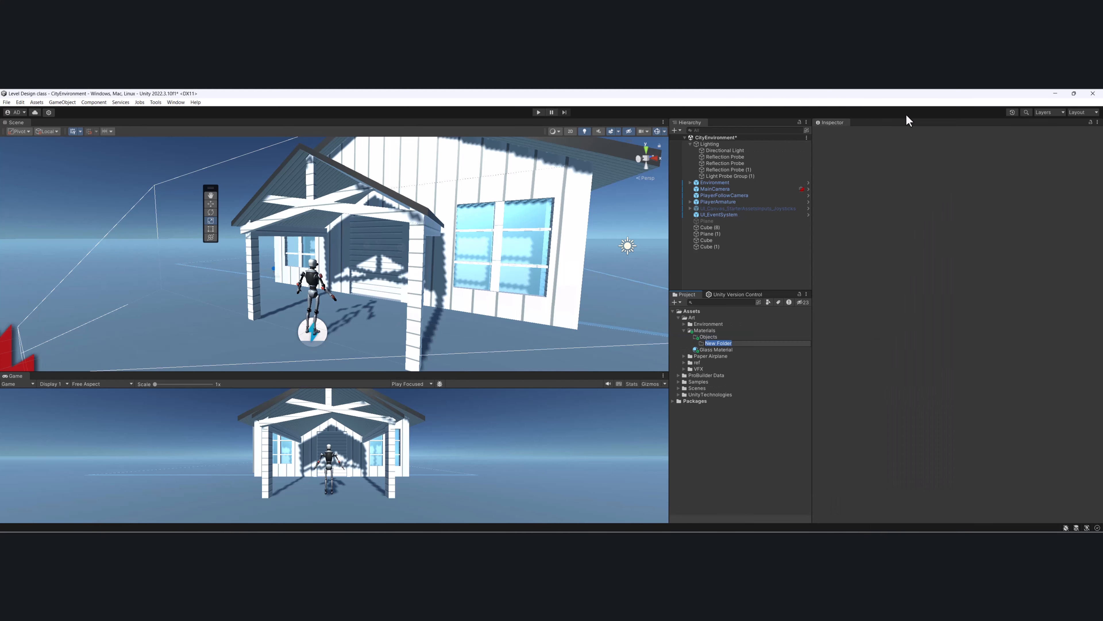
text(Door)
key(Return)
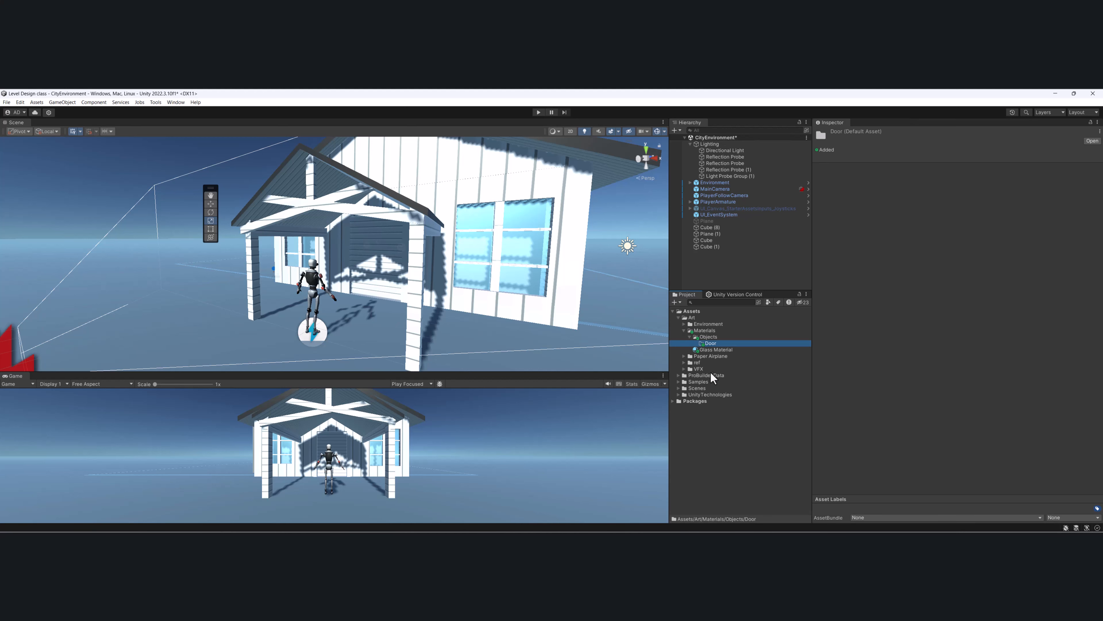
Step: Create a new material named Door_Material in the Door folder
right_click(722, 343)
mouse_move(759, 124)
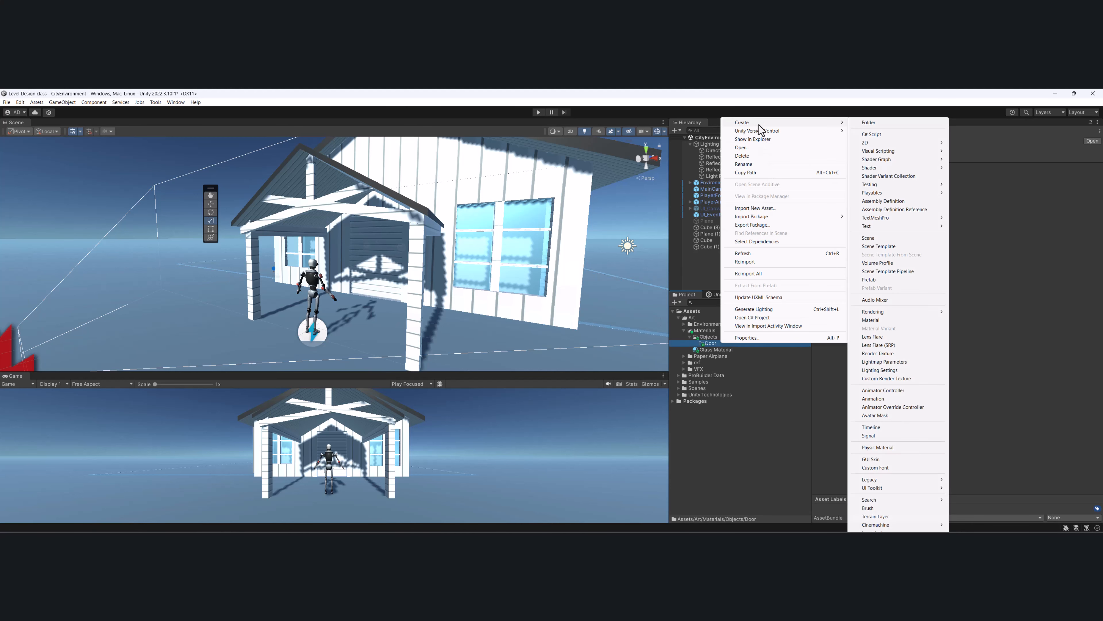
click(878, 322)
key(Home)
key(Delete)
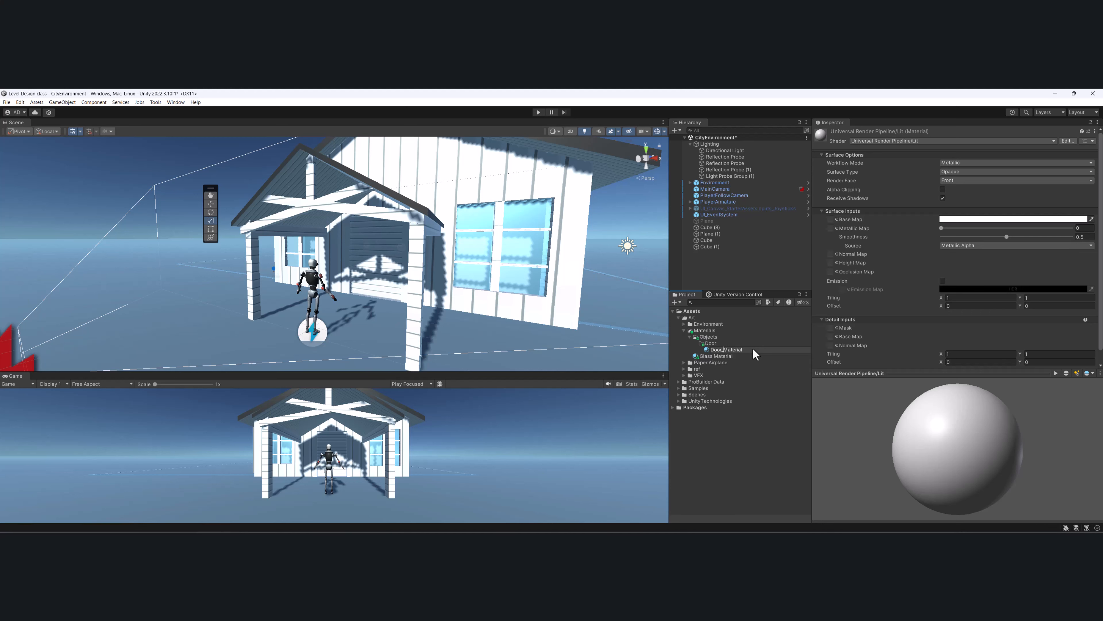
key(Return)
Step: Import the Entry Door image as a new asset into the Door folder
right_click(714, 343)
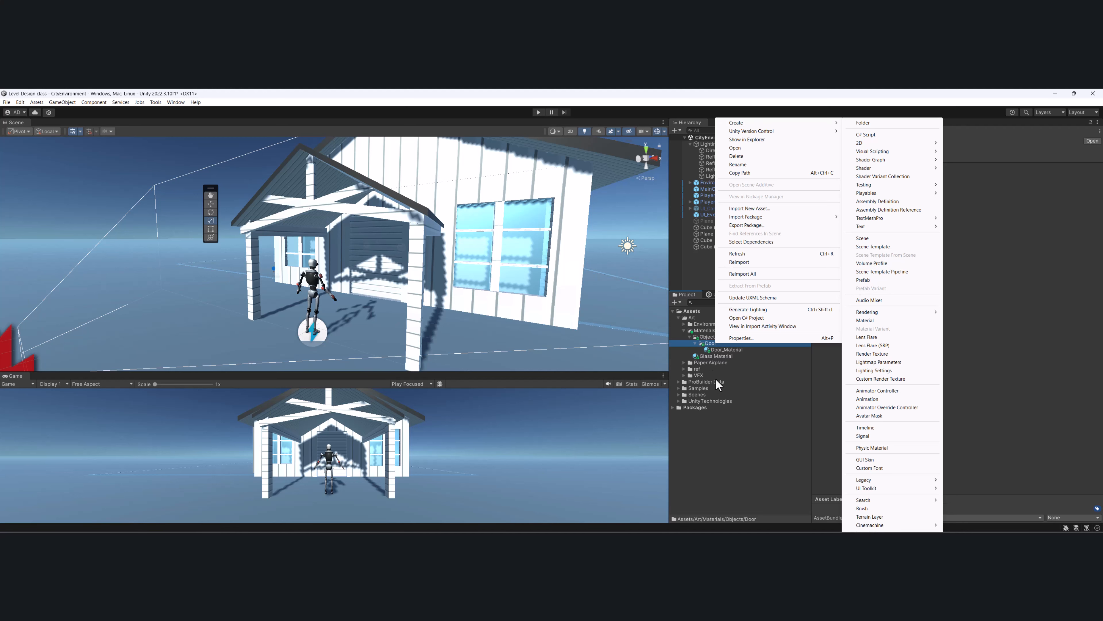
click(715, 378)
right_click(717, 345)
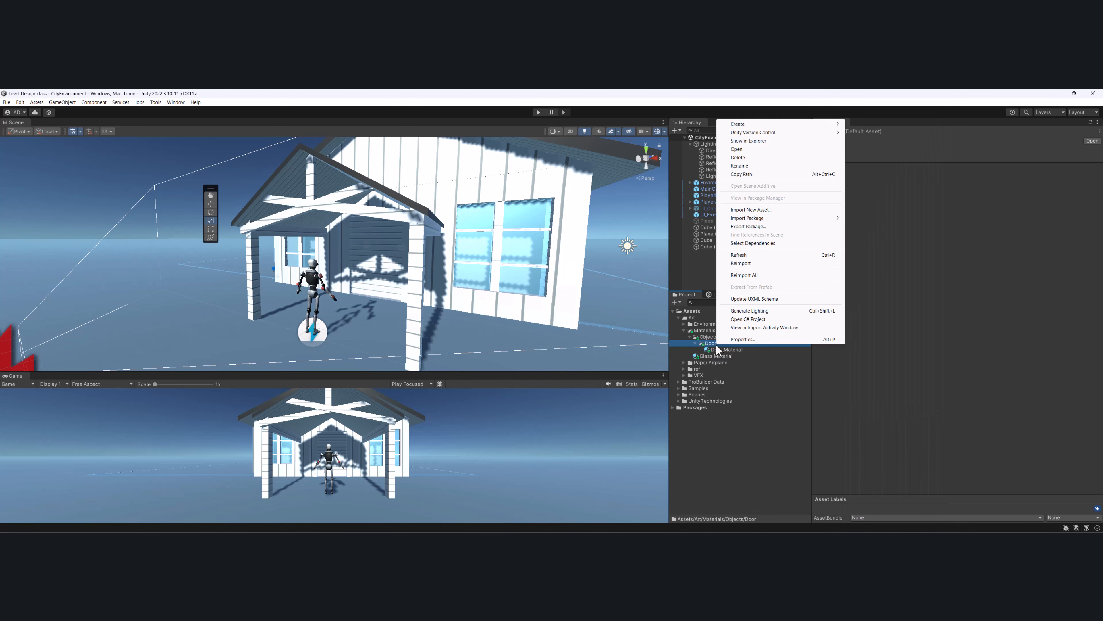
click(774, 210)
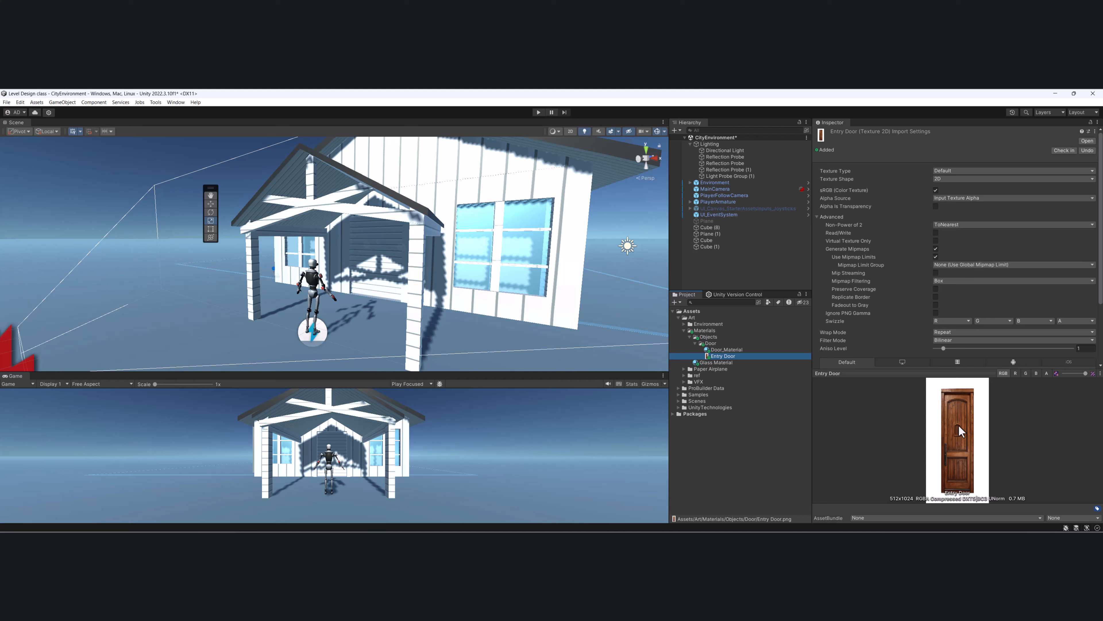
Step: Change the Entry Door texture's type to Sprite (2D and UI) and apply the import settings
click(956, 171)
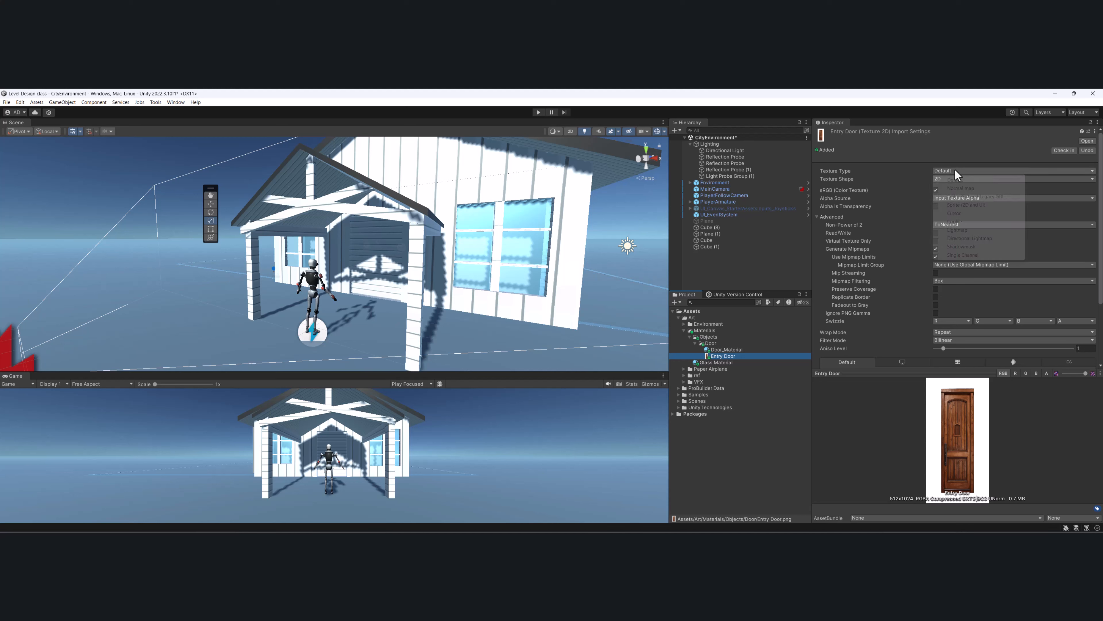
click(966, 204)
scroll(996, 310, down, 3)
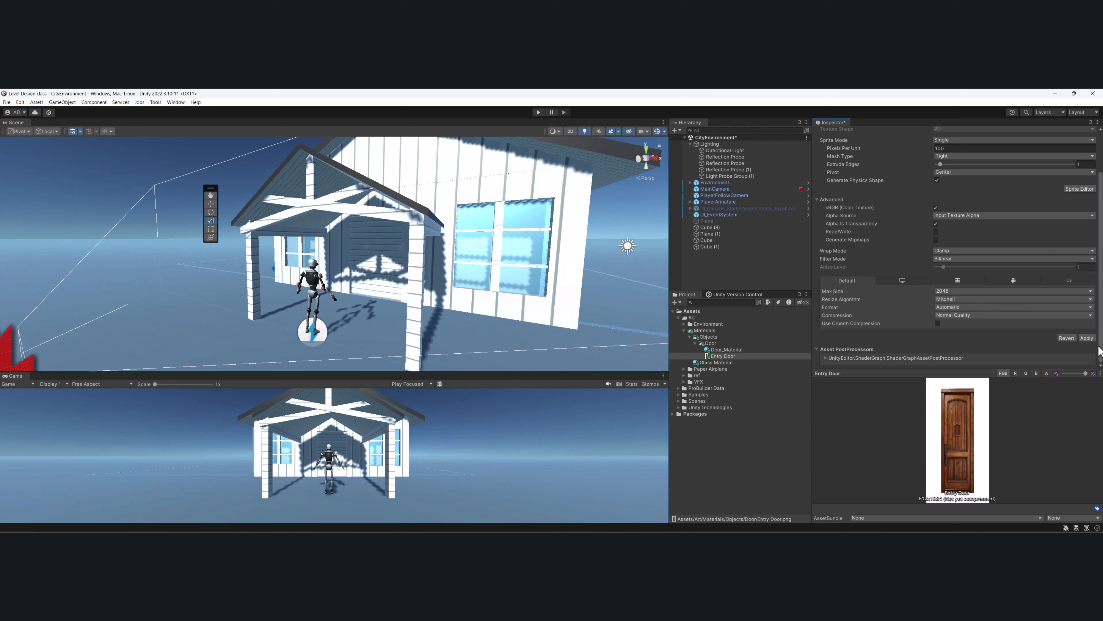
click(1087, 339)
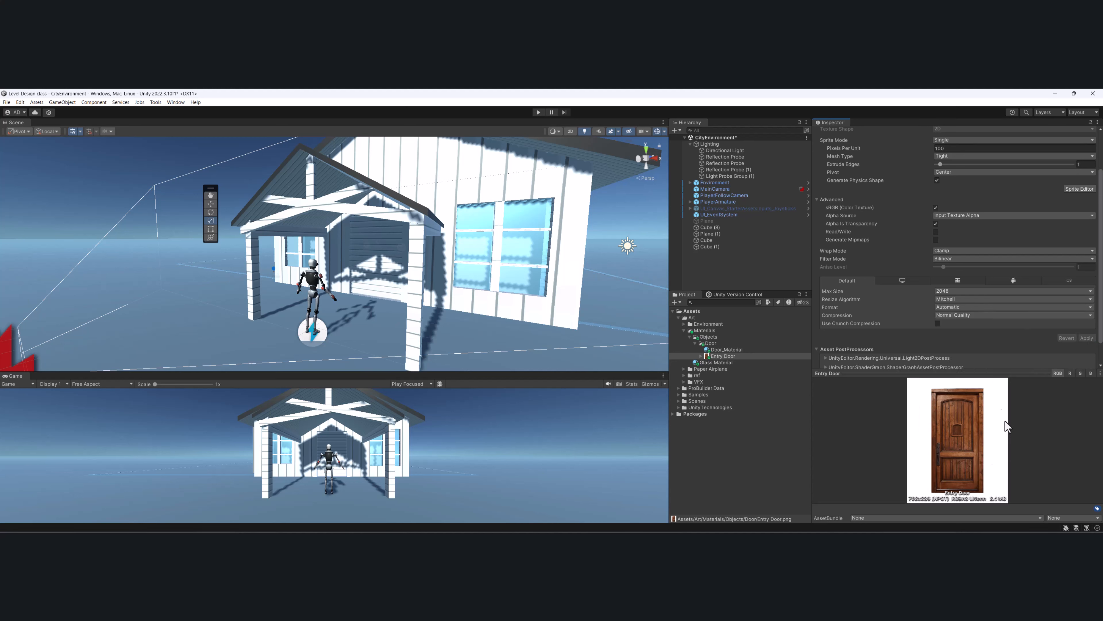
alt+drag(314, 249, 343, 239)
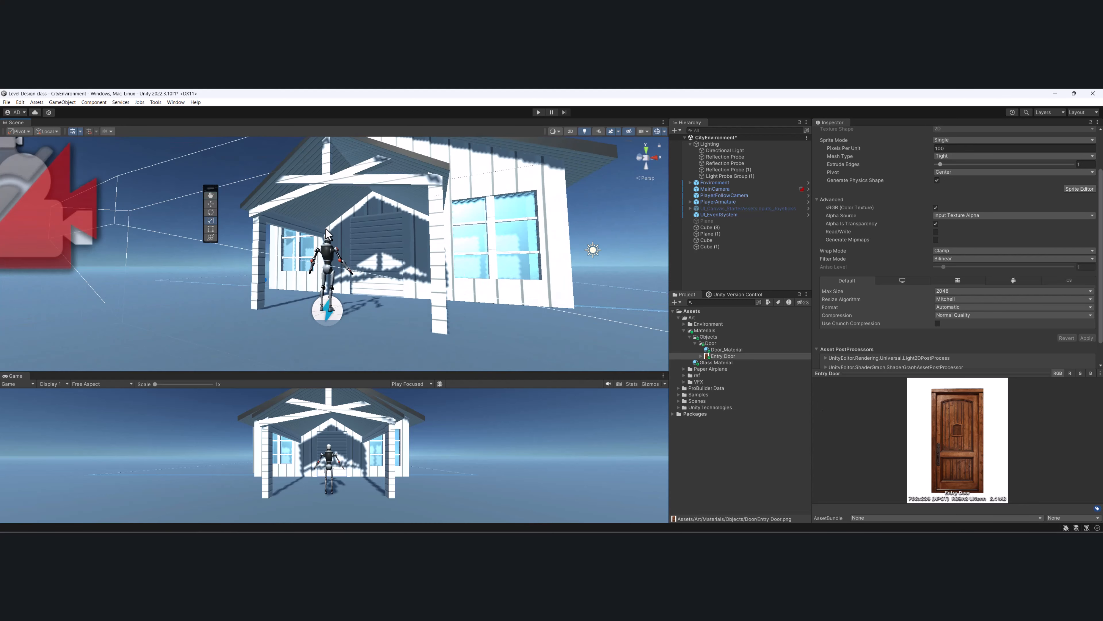
Step: Open the ProBuilder tools and the Material Editor, keeping both windows clear of the project's asset list
scroll(354, 239, up, 3)
middle_drag(354, 239, 371, 256)
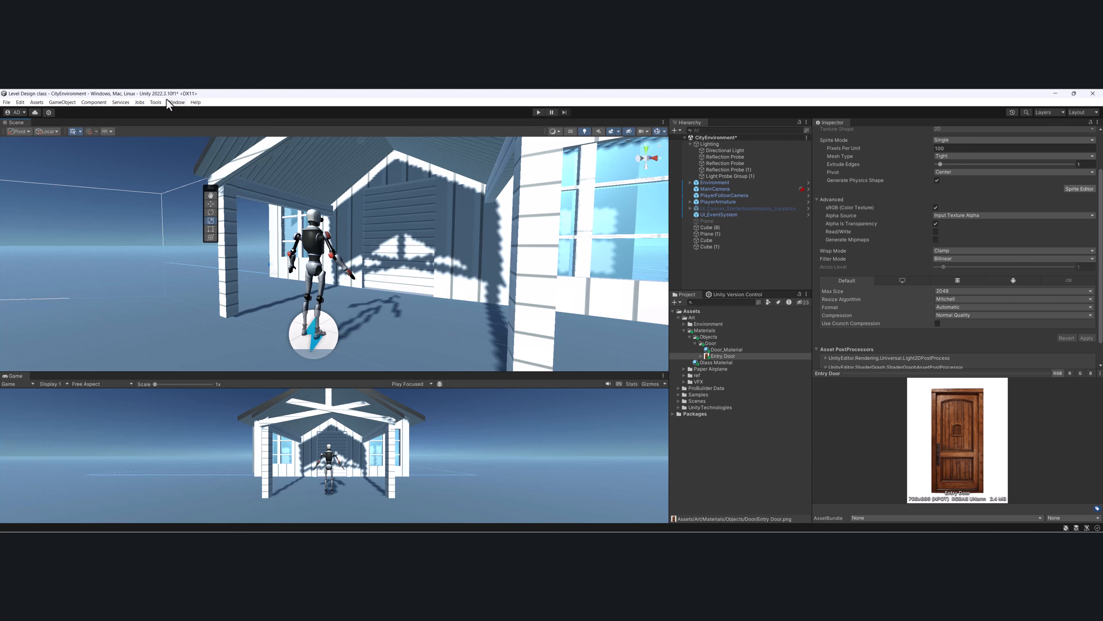
click(155, 103)
mouse_move(173, 116)
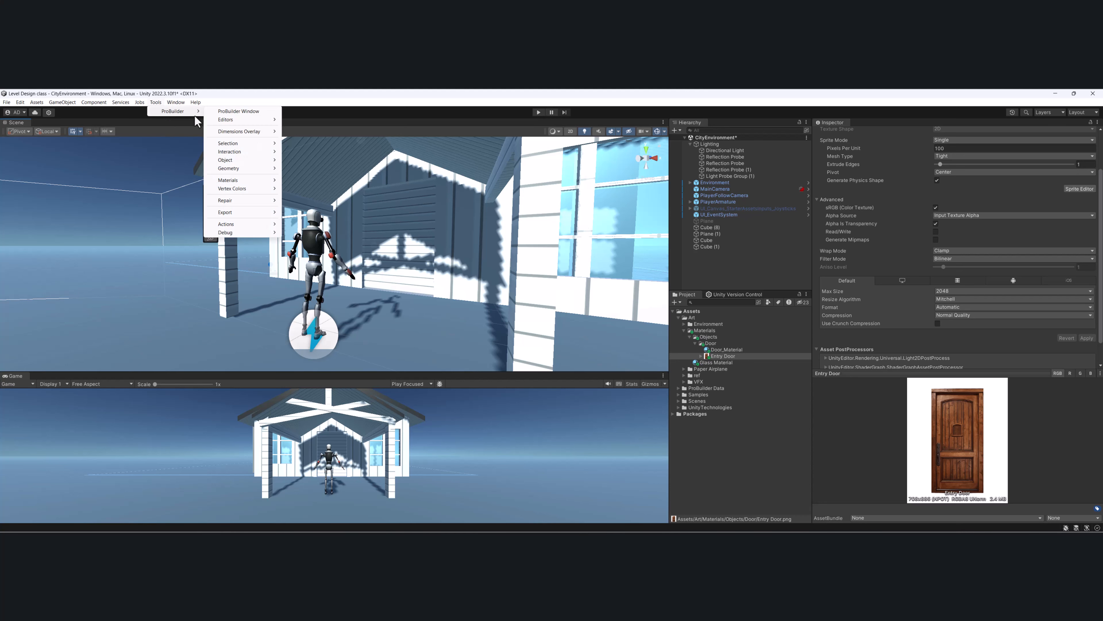
click(226, 111)
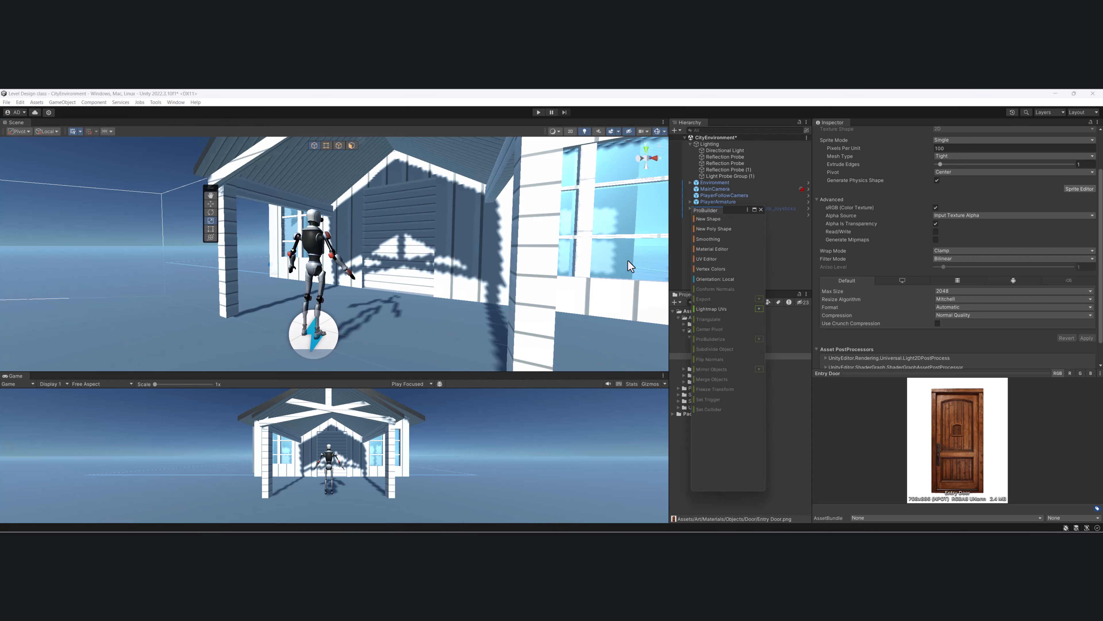
click(723, 252)
drag(735, 213, 579, 368)
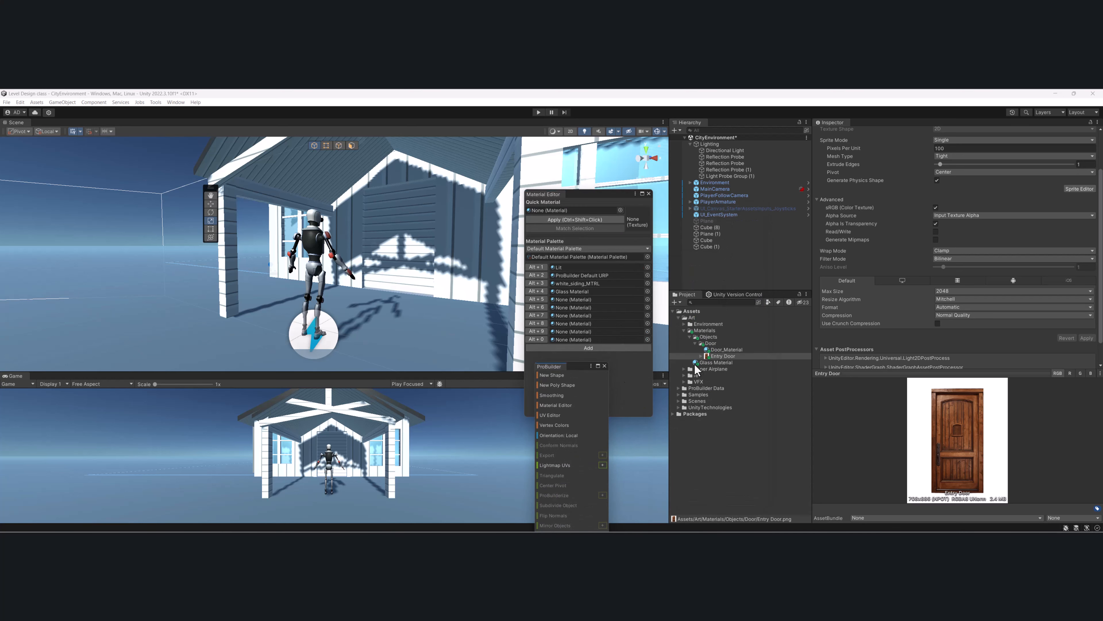
Step: Add Door_Material to the fifth slot of the material palette and assign the Entry Door texture as its Base Map
drag(727, 349, 582, 300)
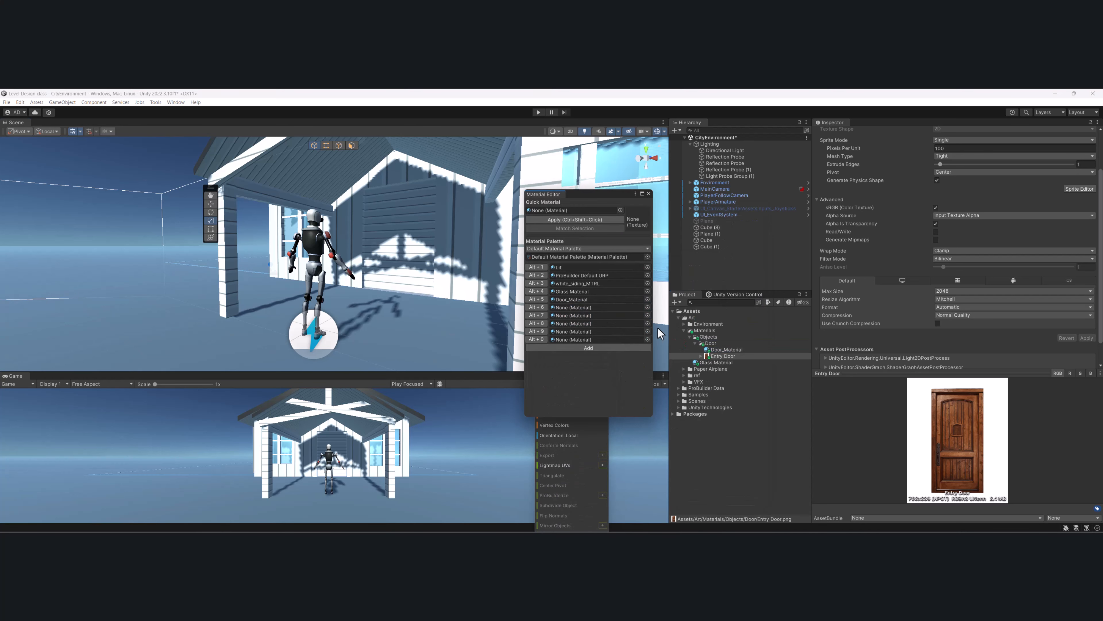
click(726, 350)
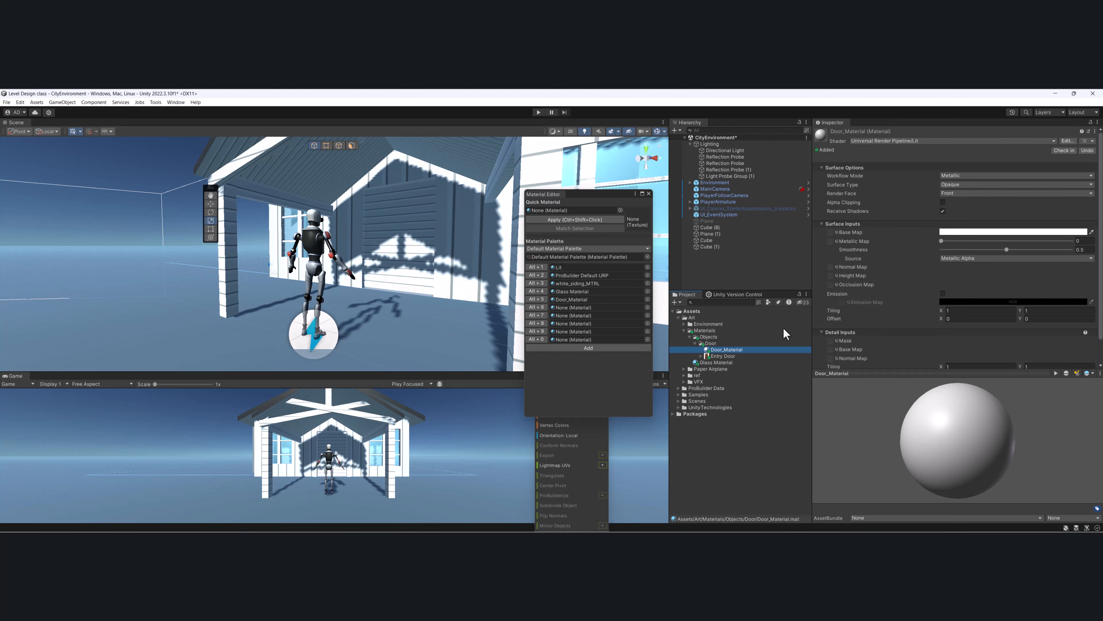
drag(723, 356, 830, 232)
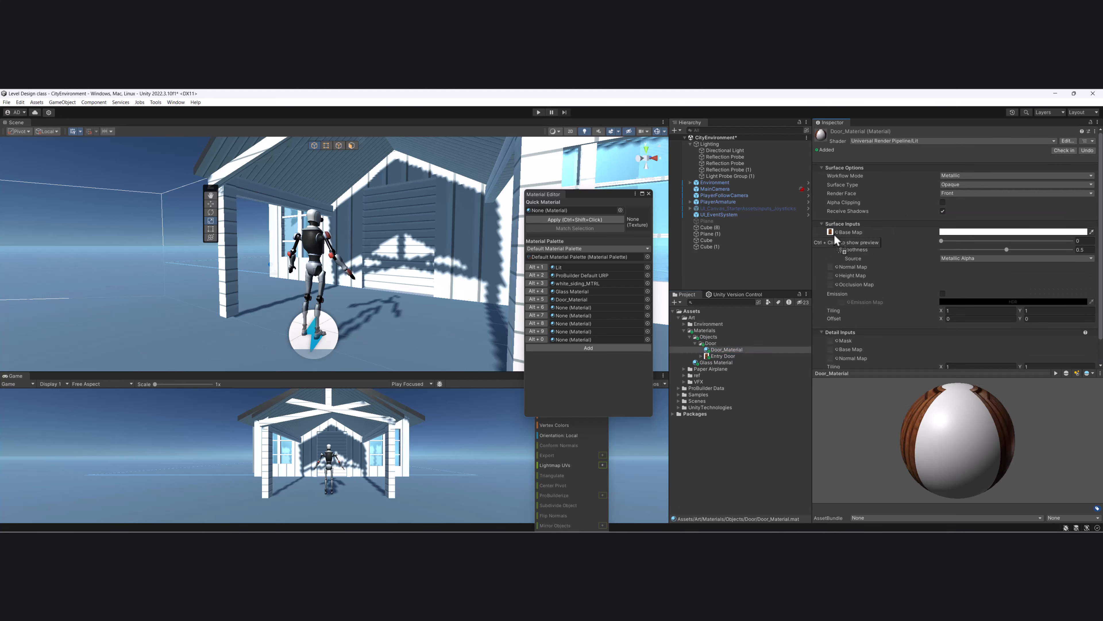
Step: Select the door face on the house's front wall in face mode and apply Door_Material to it
click(400, 239)
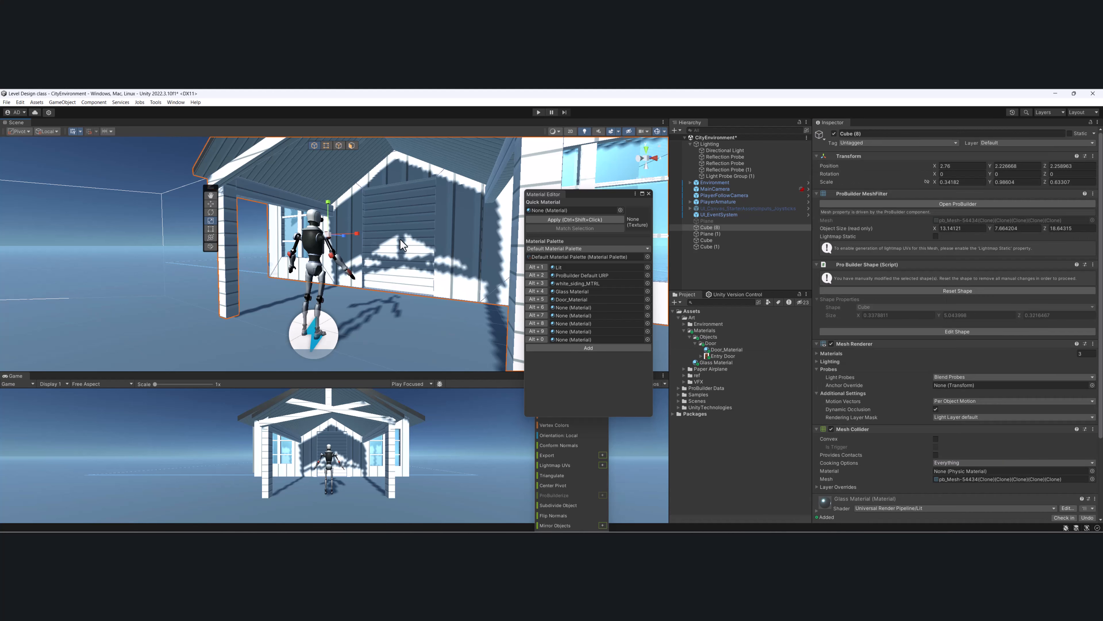
click(400, 254)
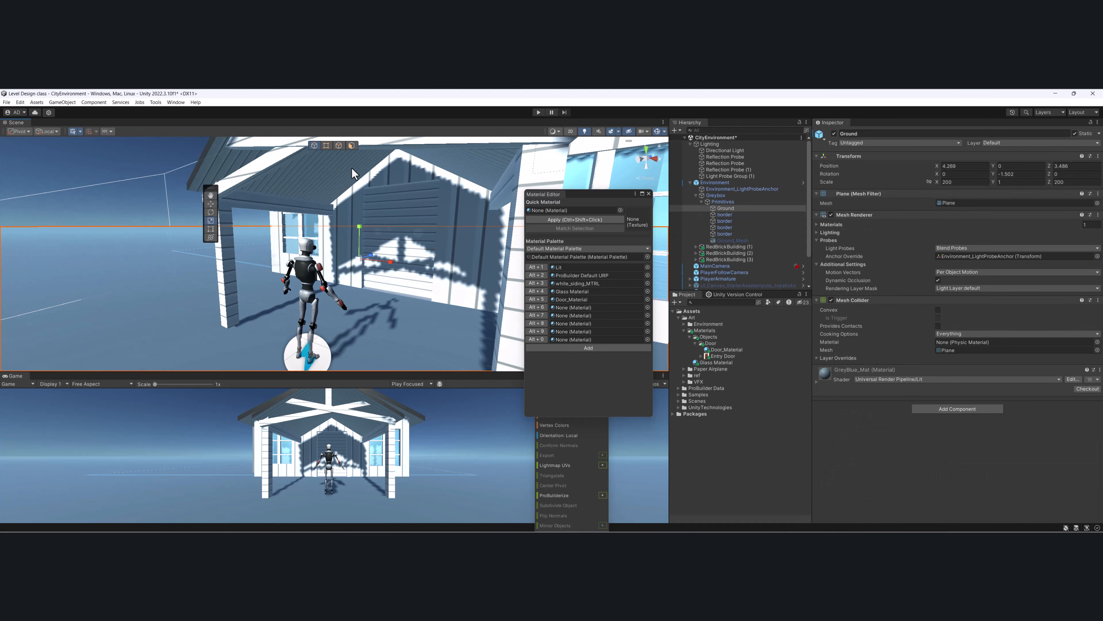
click(352, 145)
click(396, 243)
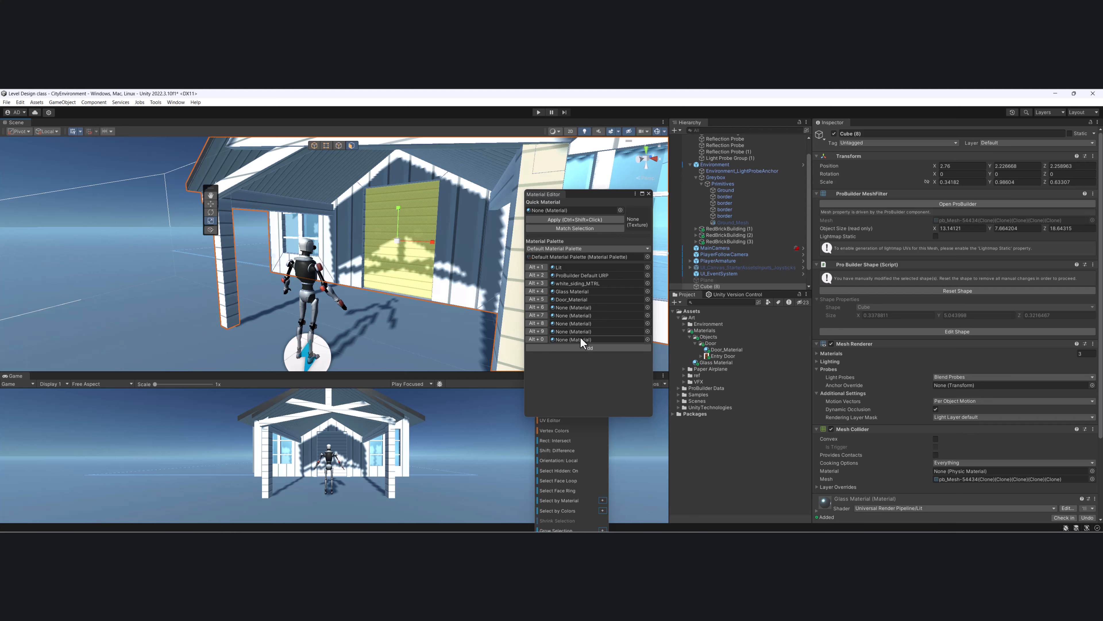
click(537, 298)
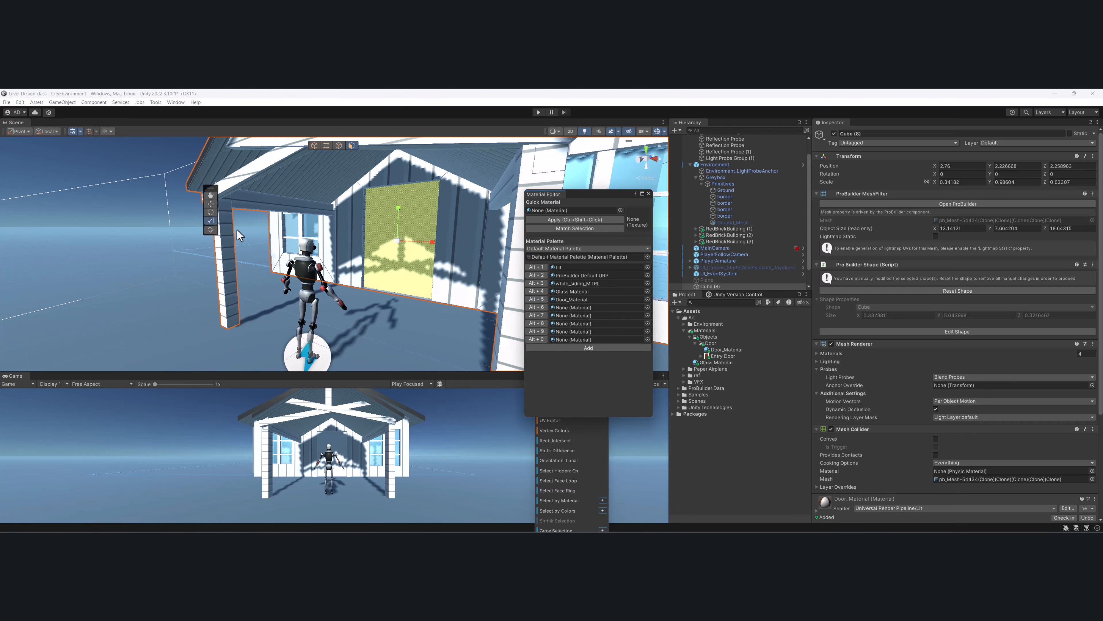
click(183, 219)
alt+drag(181, 214, 231, 222)
click(412, 245)
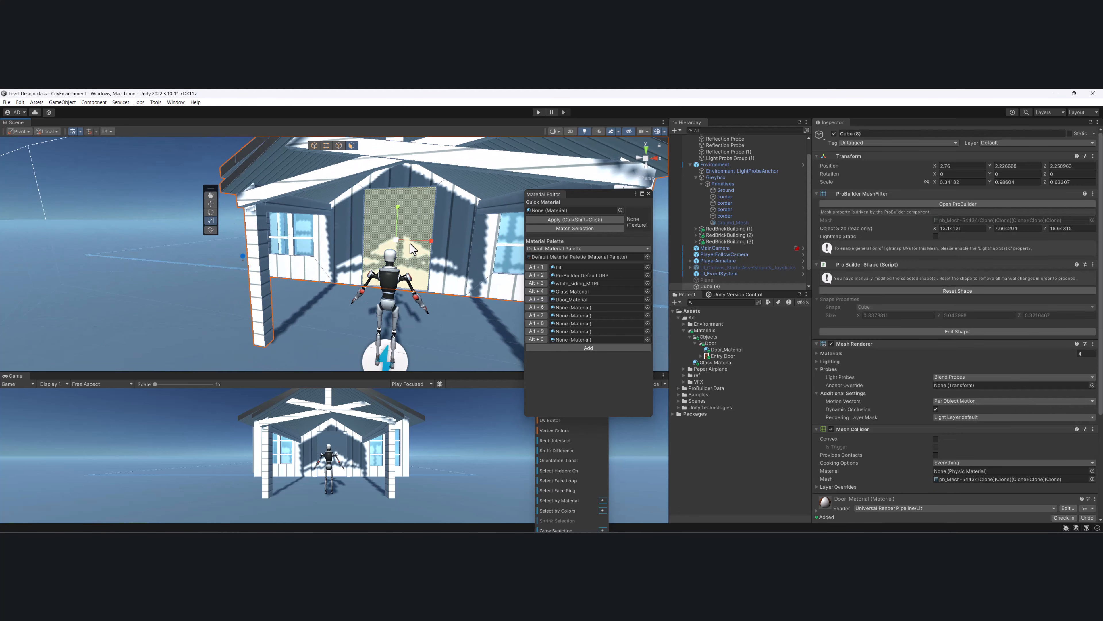
Step: Move the Material Editor and ProBuilder windows away from the scene view and open the UV Editor for the door face
drag(602, 197, 851, 266)
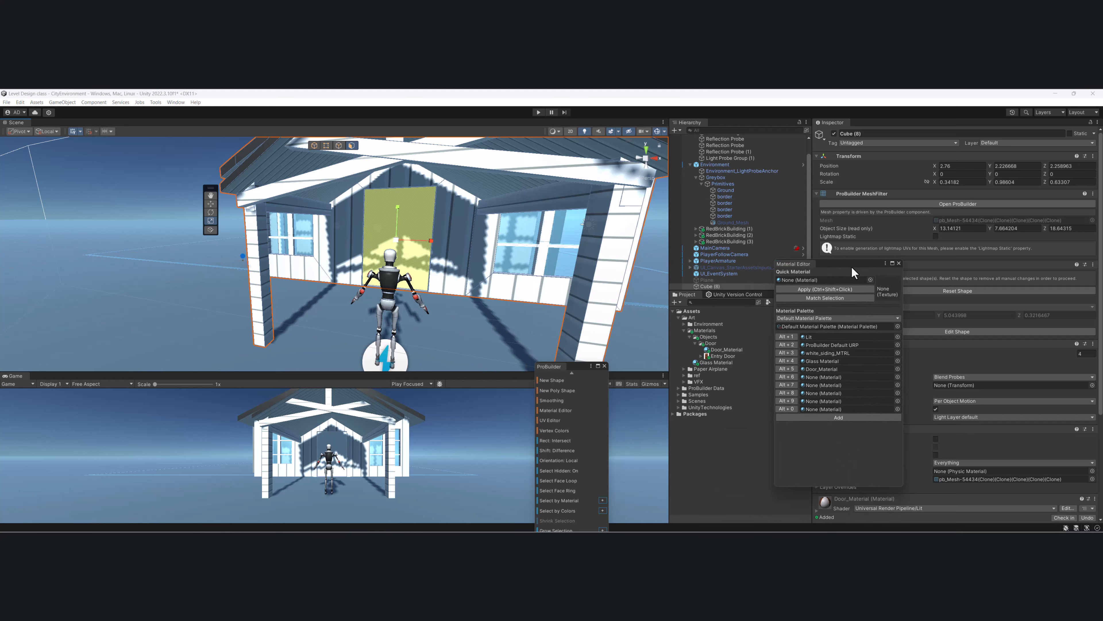
drag(560, 366, 785, 197)
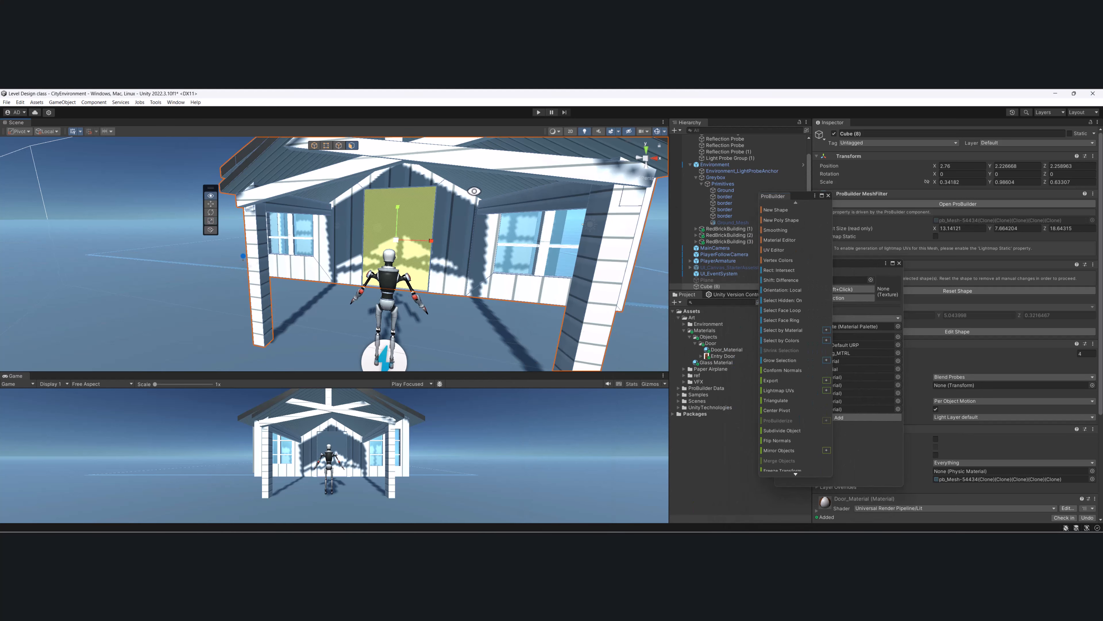
alt+drag(430, 260, 408, 260)
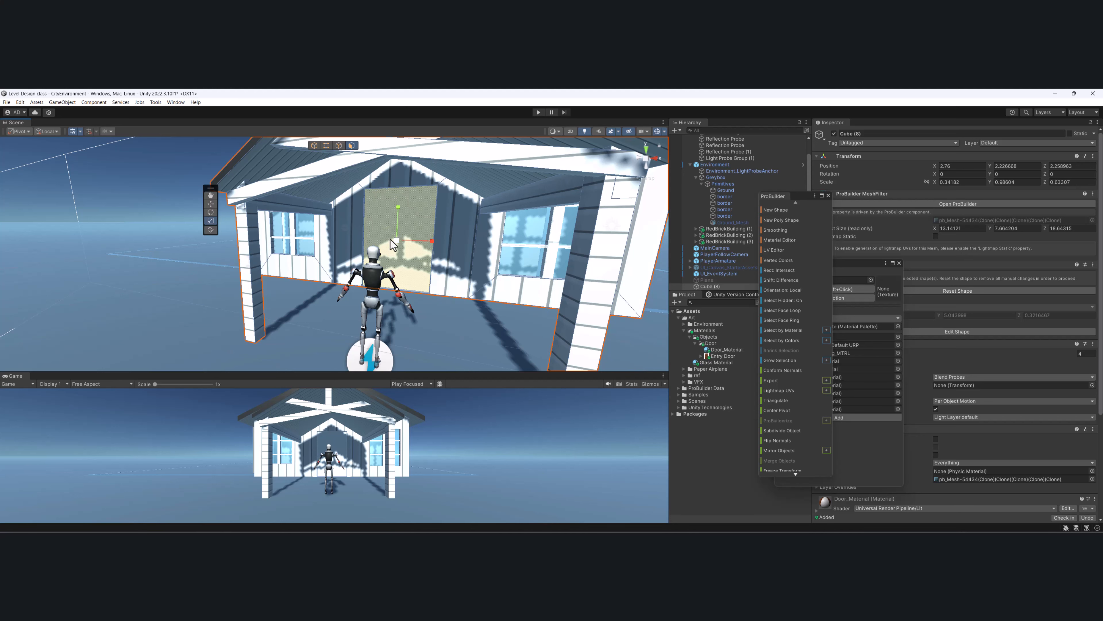
click(789, 251)
scroll(699, 301, down, 5)
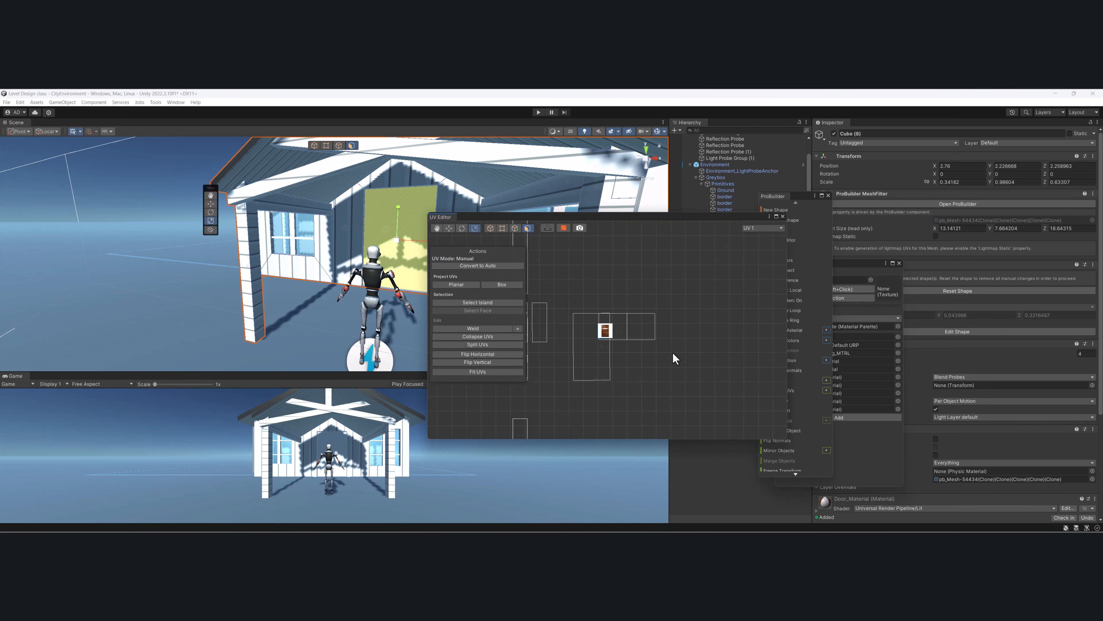
Step: Locate the door face's UVs in the UV Editor and reproject them with the Planar projection
alt+drag(402, 247, 369, 245)
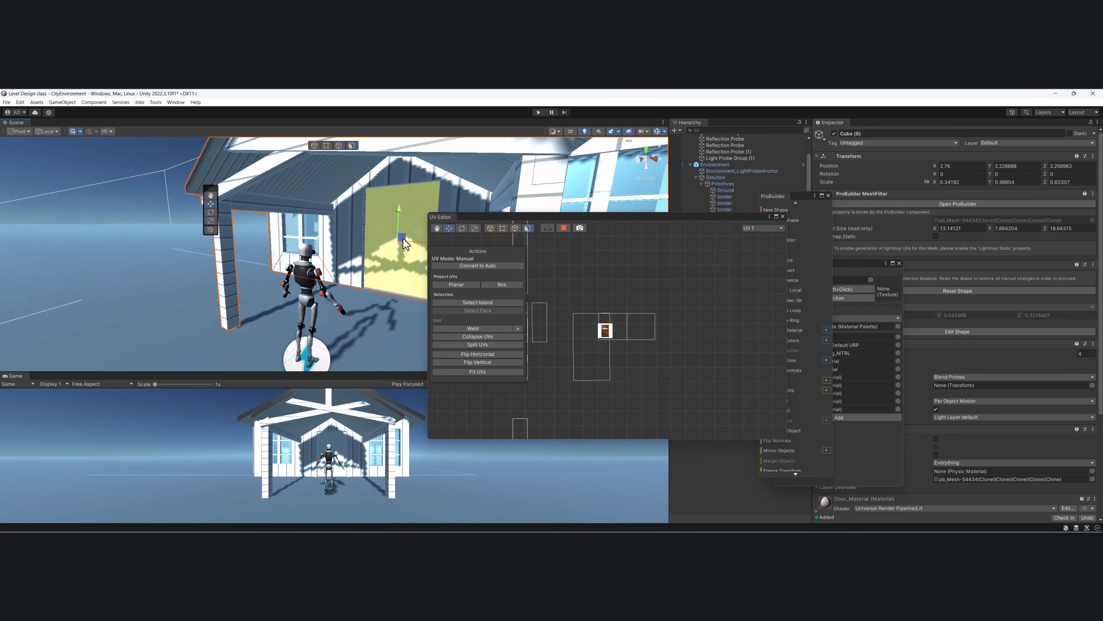
key(w)
scroll(604, 325, down, 4)
scroll(605, 324, down, 3)
scroll(728, 341, up, 3)
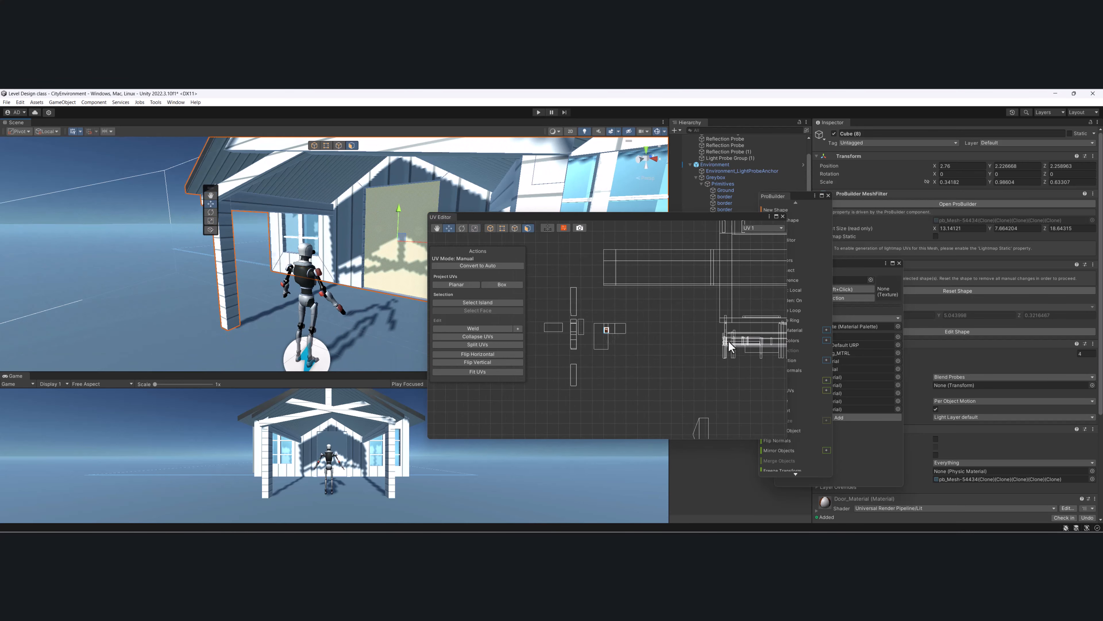
middle_drag(728, 340, 499, 312)
scroll(579, 317, up, 2)
scroll(586, 323, down, 5)
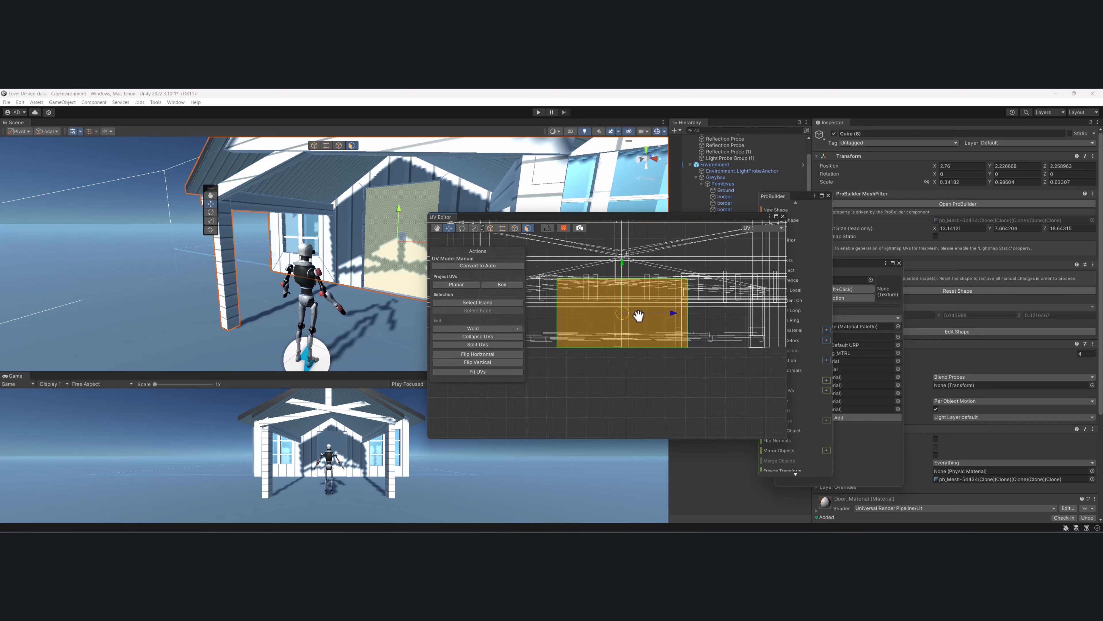
middle_drag(617, 315, 731, 317)
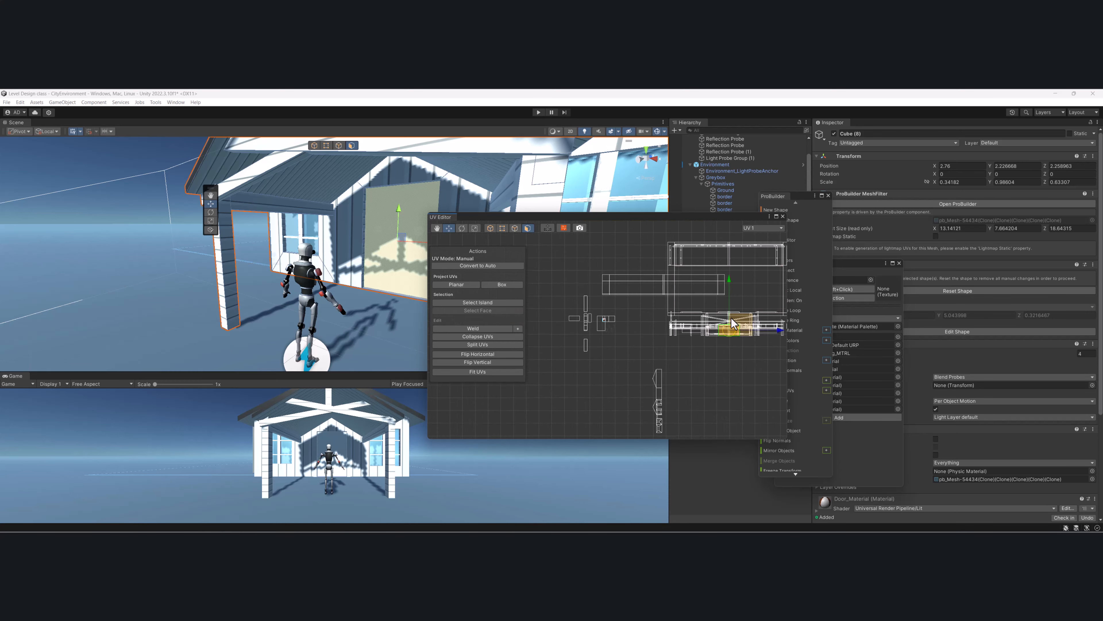
click(459, 286)
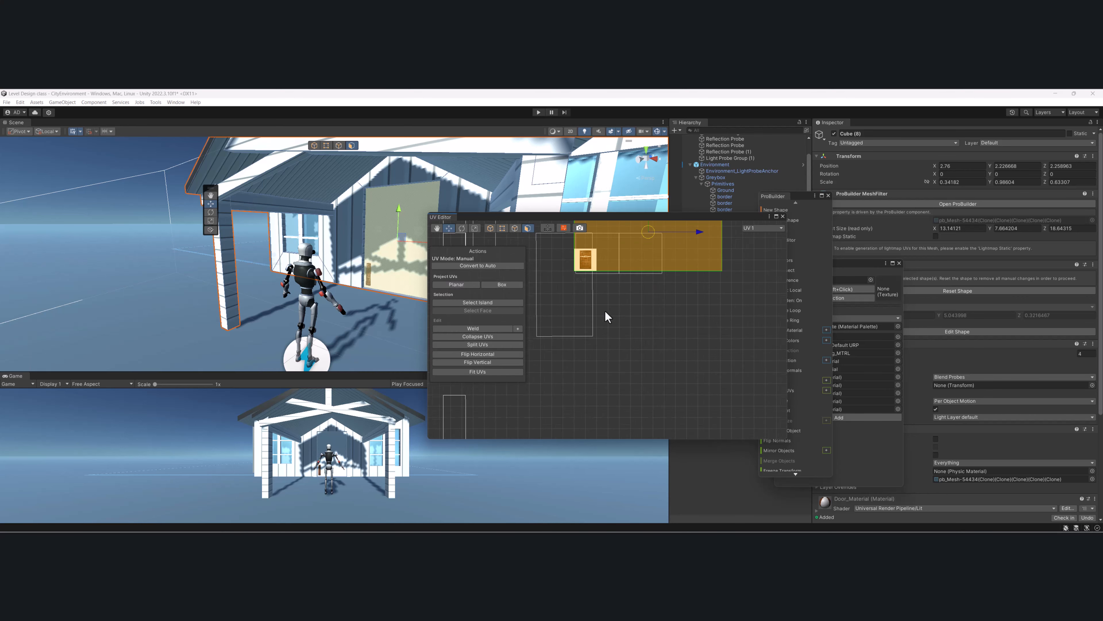
Step: Move the projected door face UVs onto the door texture and scale them down to roughly the pictured door's width
middle_drag(606, 310, 643, 347)
drag(689, 266, 606, 296)
key(r)
scroll(630, 295, up, 5)
middle_drag(634, 262, 614, 322)
Step: Move the door face's UV island down so its top edge lines up with the top of the pictured door
key(w)
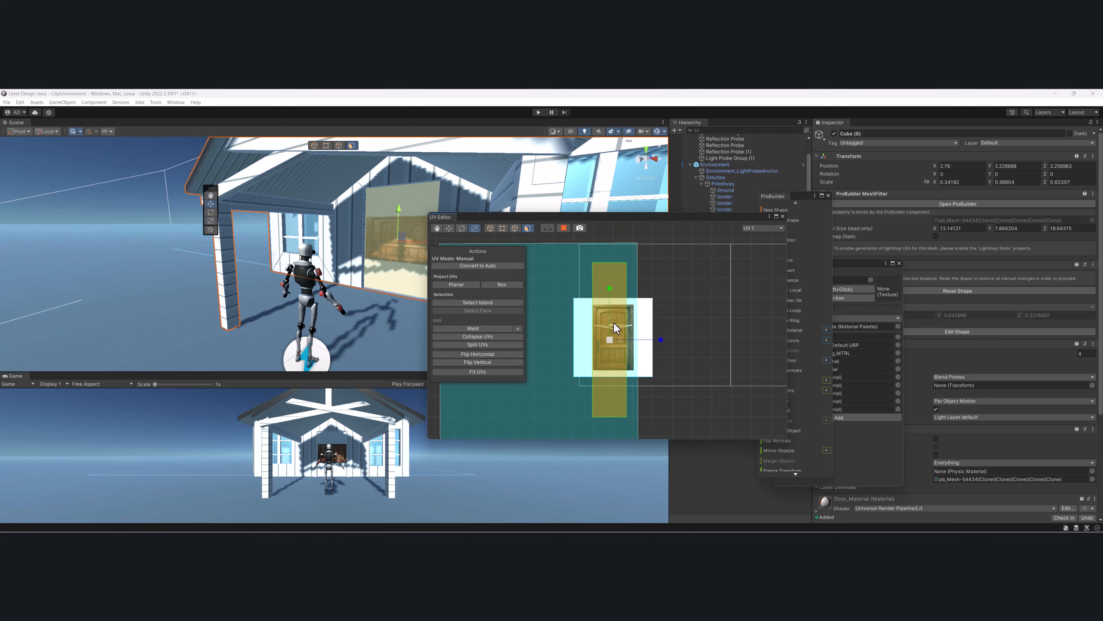
key(w)
drag(606, 339, 582, 288)
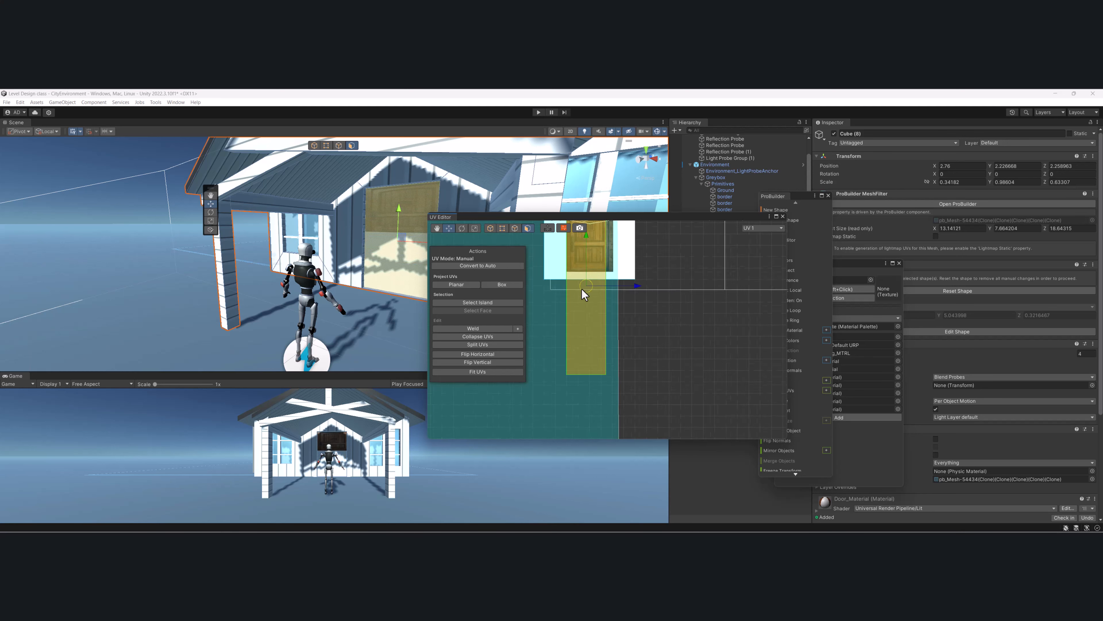
Step: Select the two bottom UV vertices of the door face and raise them to the bottom of the pictured door
scroll(581, 288, up, 3)
click(503, 228)
drag(571, 386, 609, 388)
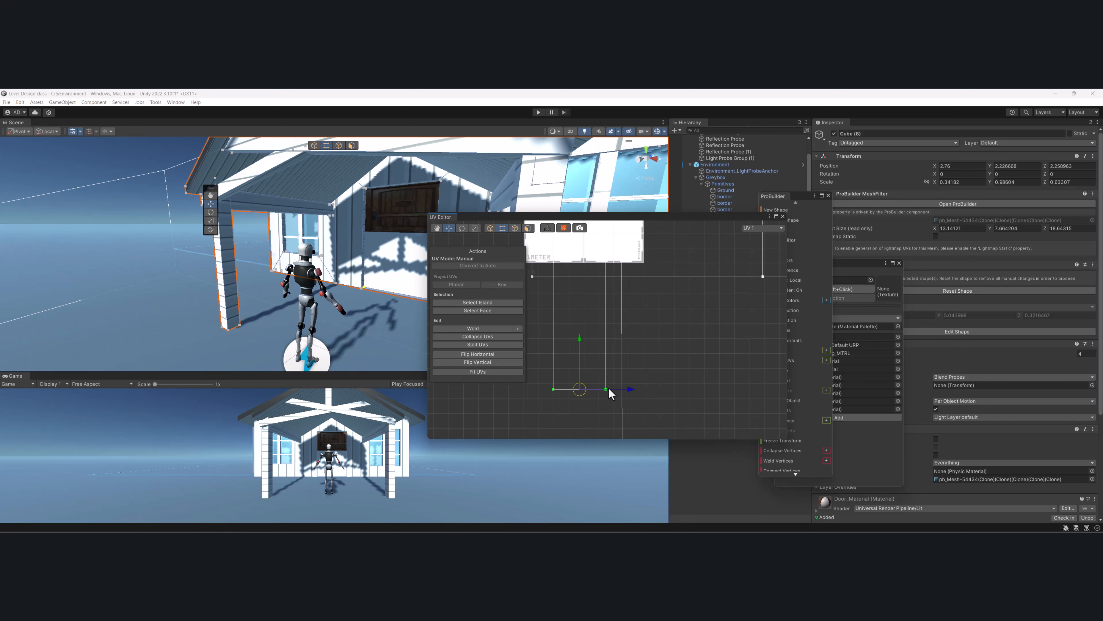
drag(578, 337, 587, 213)
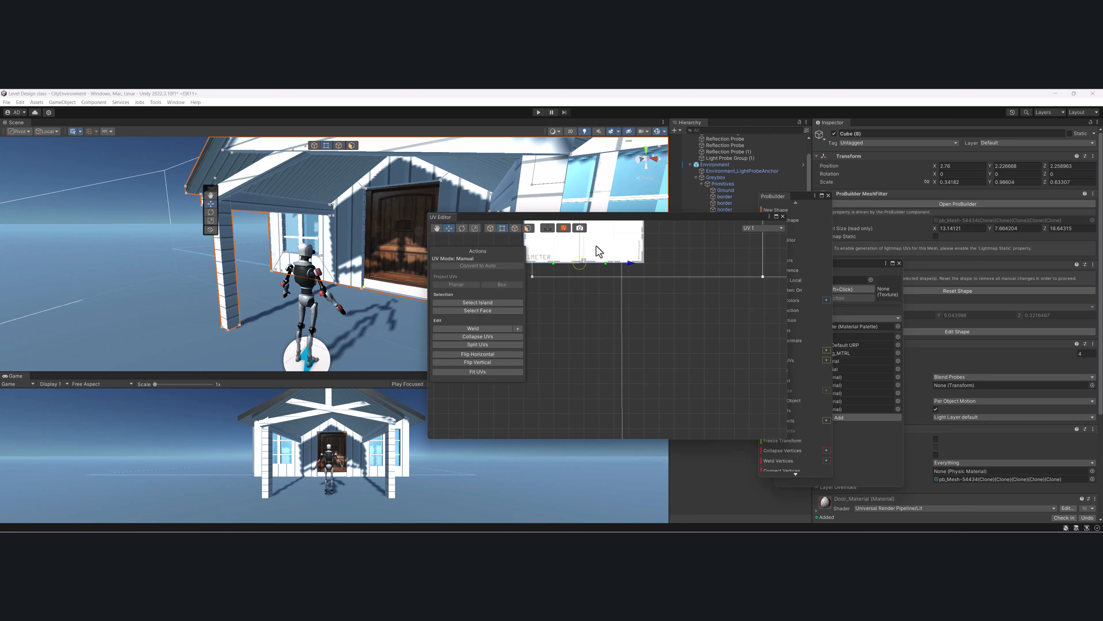
Step: Examine how the door face's UV island lines up with the pictured door, using face selection
middle_drag(597, 260, 612, 341)
scroll(613, 341, up, 1)
scroll(623, 375, down, 3)
mouse_move(613, 300)
mouse_down()
mouse_move(607, 280)
mouse_move(621, 311)
mouse_up()
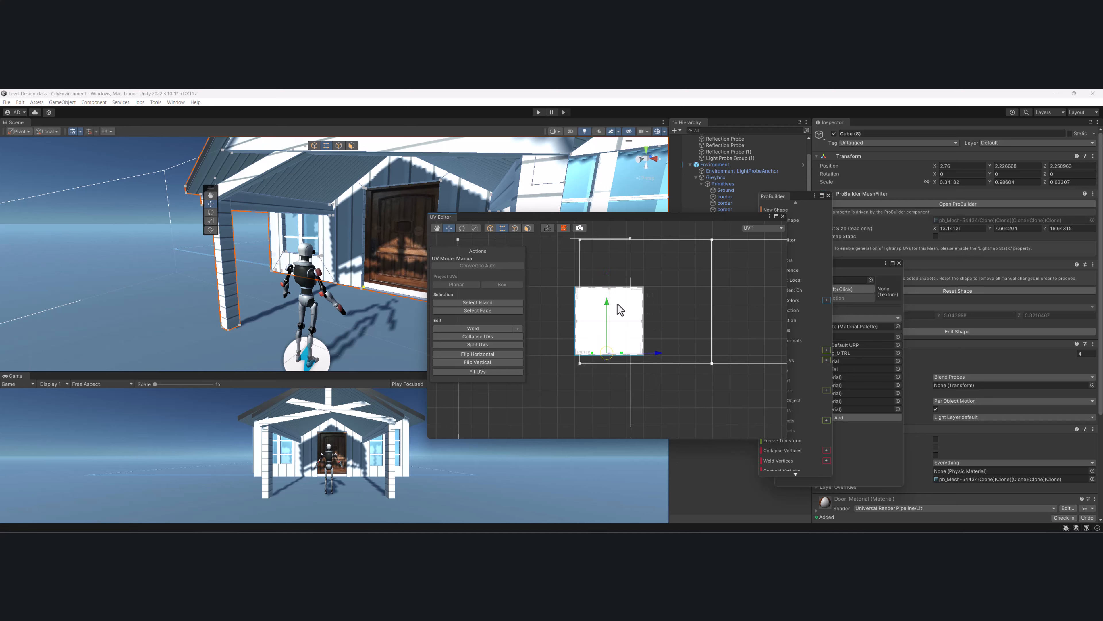
scroll(659, 319, down, 3)
scroll(552, 291, up, 2)
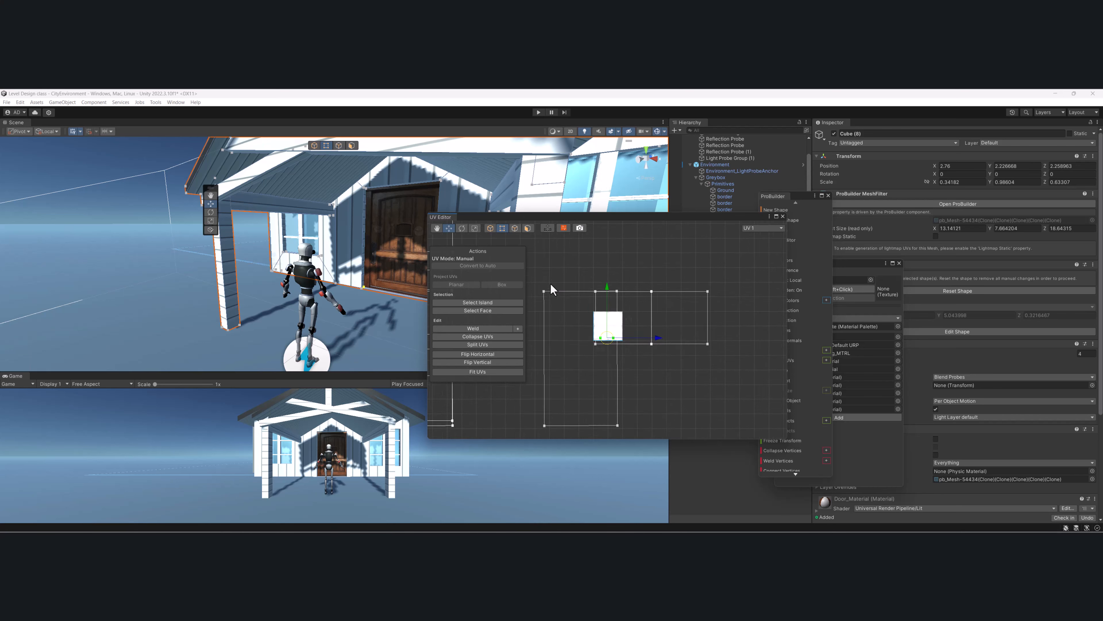
click(527, 228)
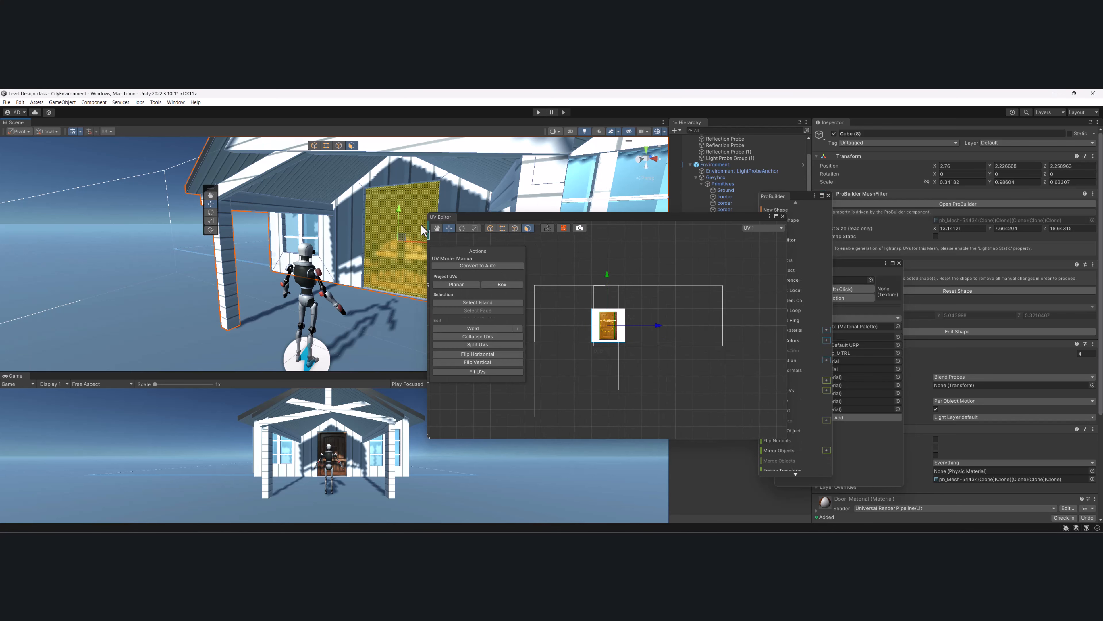
scroll(668, 357, up, 4)
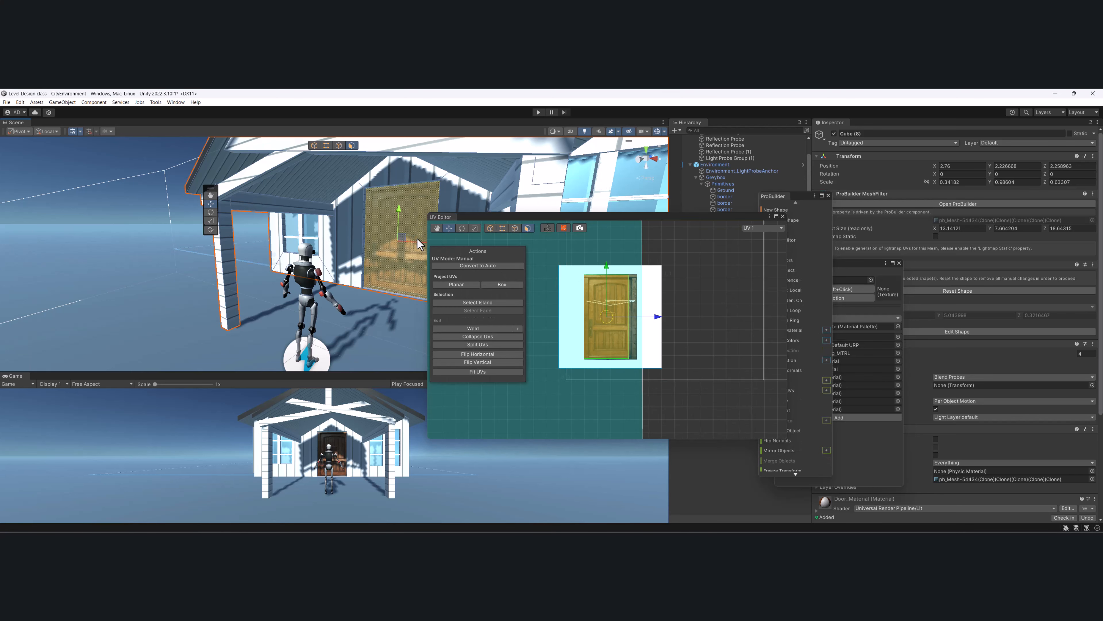
scroll(549, 333, up, 2)
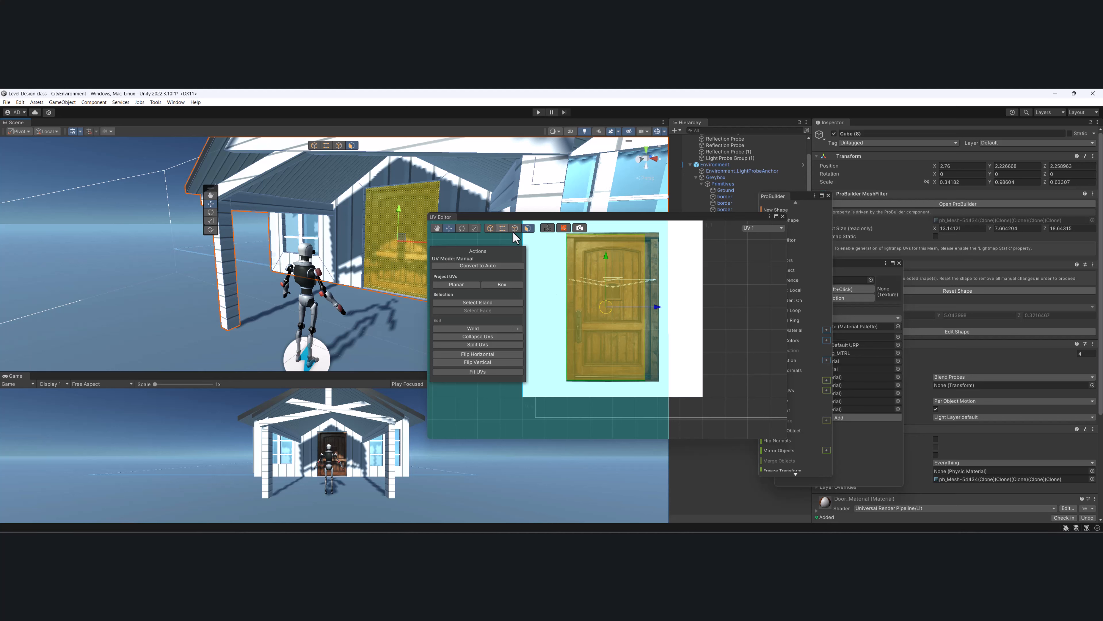
Step: Select the two right-hand UV vertices of the door face and move them outward to the pictured door's right edge
click(503, 229)
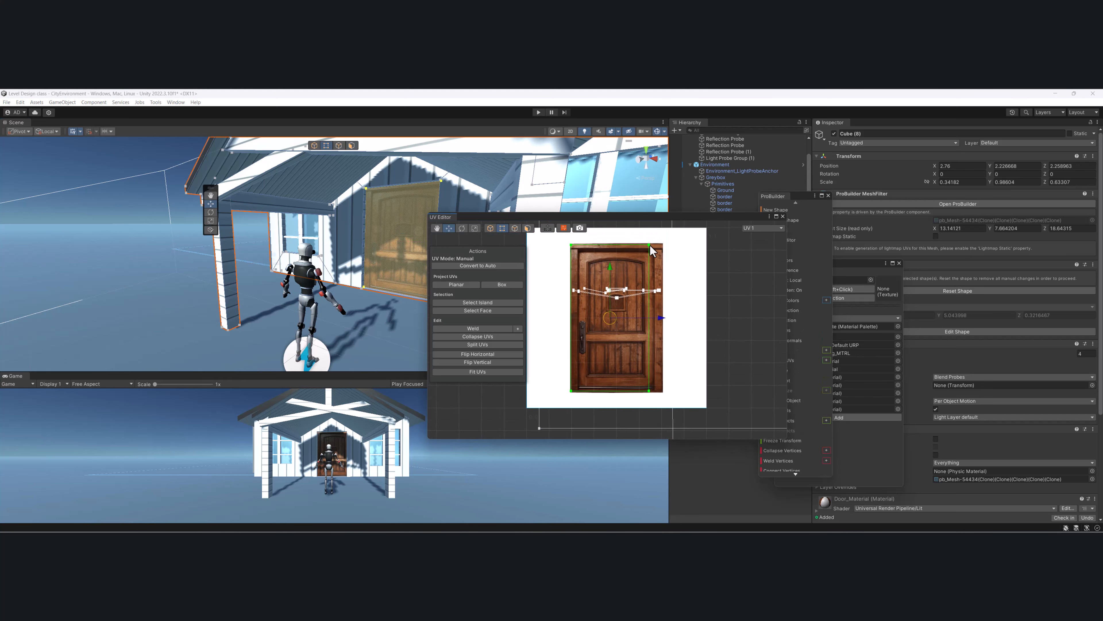
click(650, 245)
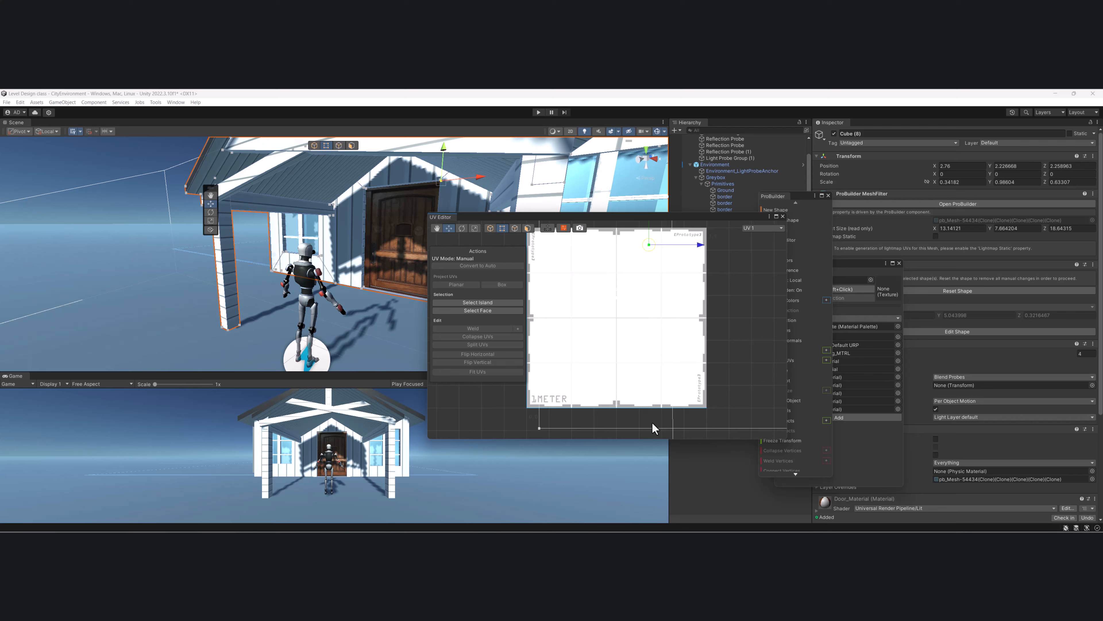
alt+drag(436, 239, 429, 248)
alt+drag(404, 265, 613, 313)
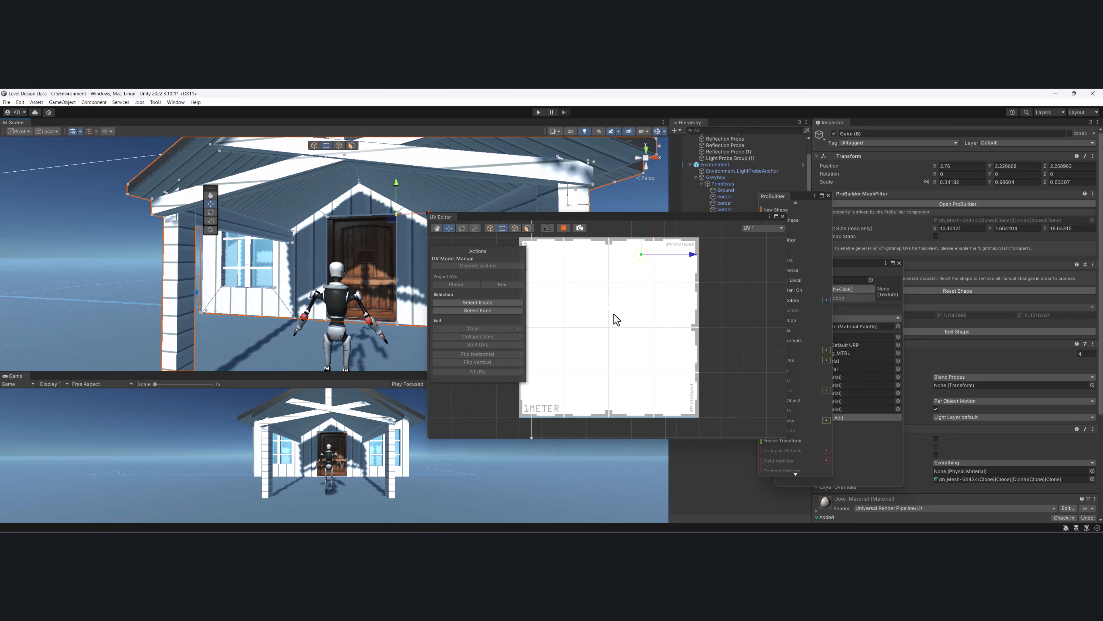
click(642, 393)
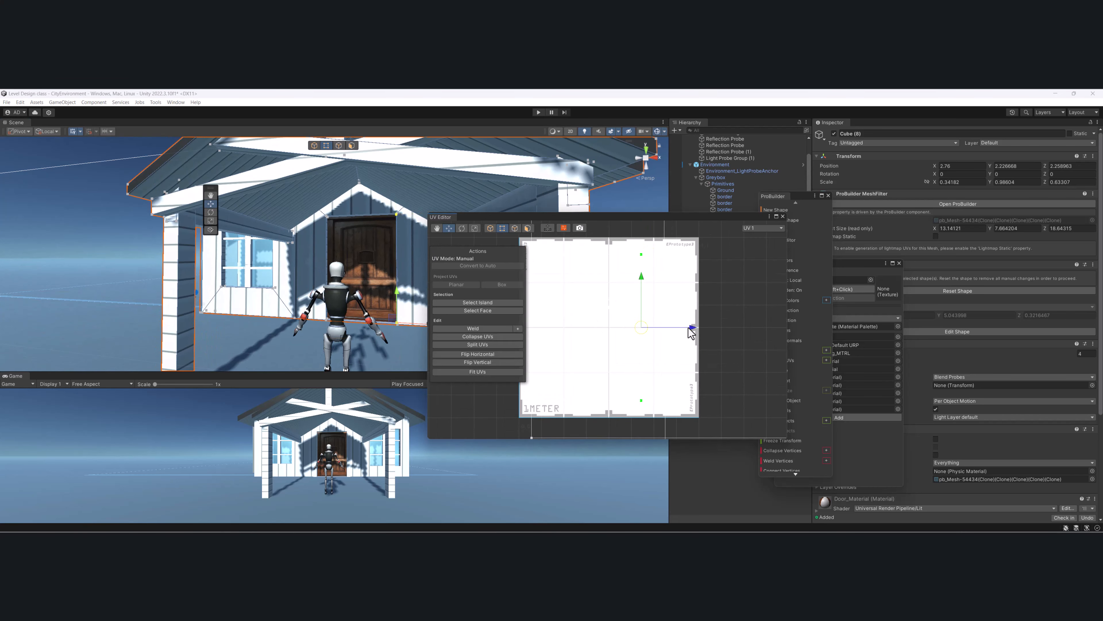
drag(690, 332, 706, 336)
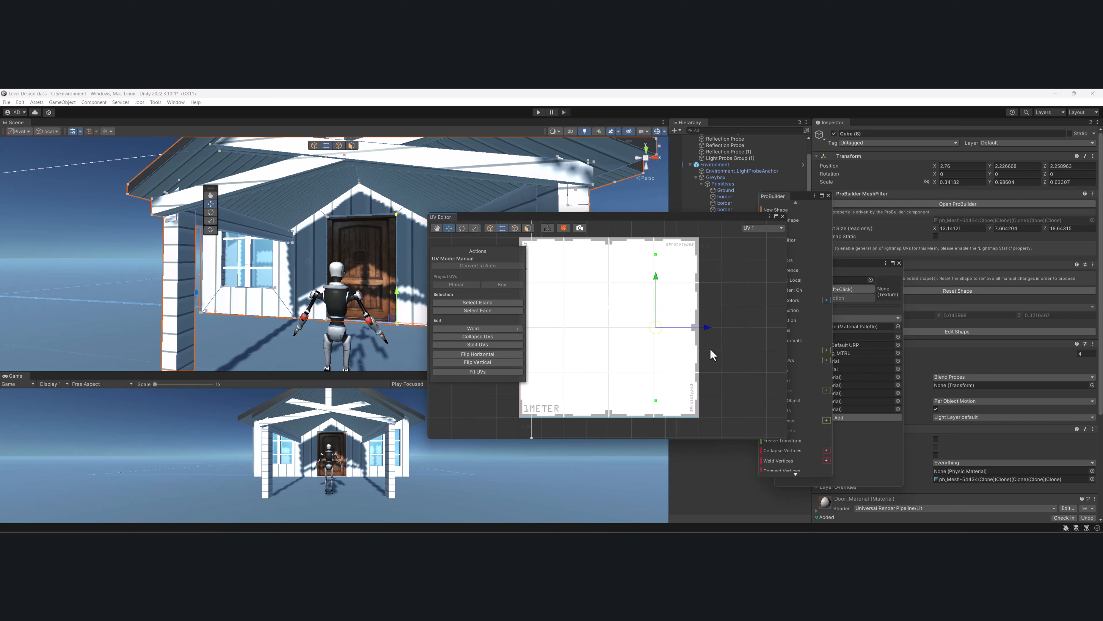
Step: Look over the house from the front and side, and close the UV Editor and the ProBuilder tool window
scroll(330, 253, down, 5)
alt+drag(332, 256, 304, 252)
scroll(321, 249, down, 2)
middle_drag(356, 248, 319, 223)
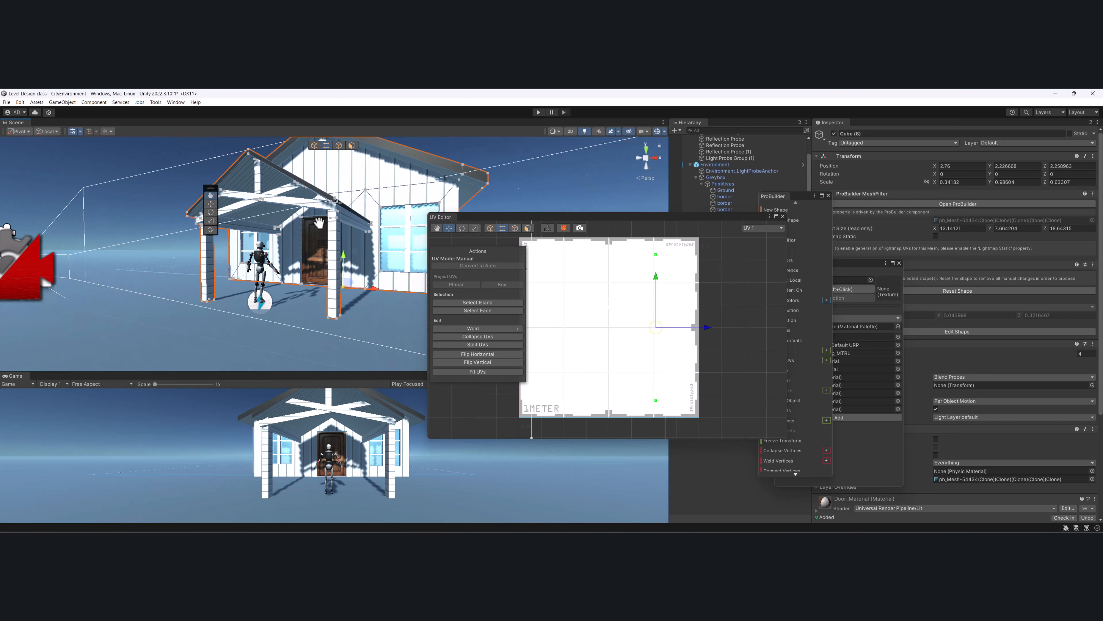
alt+drag(319, 222, 275, 250)
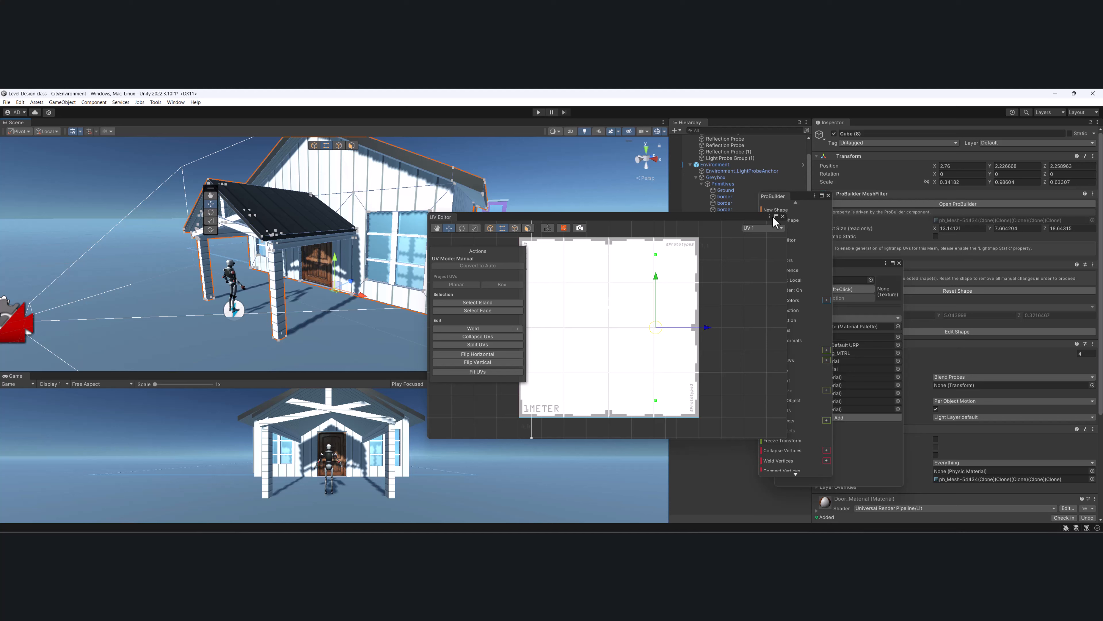
click(782, 217)
alt+drag(438, 269, 477, 267)
scroll(590, 257, up, 2)
alt+drag(591, 258, 833, 160)
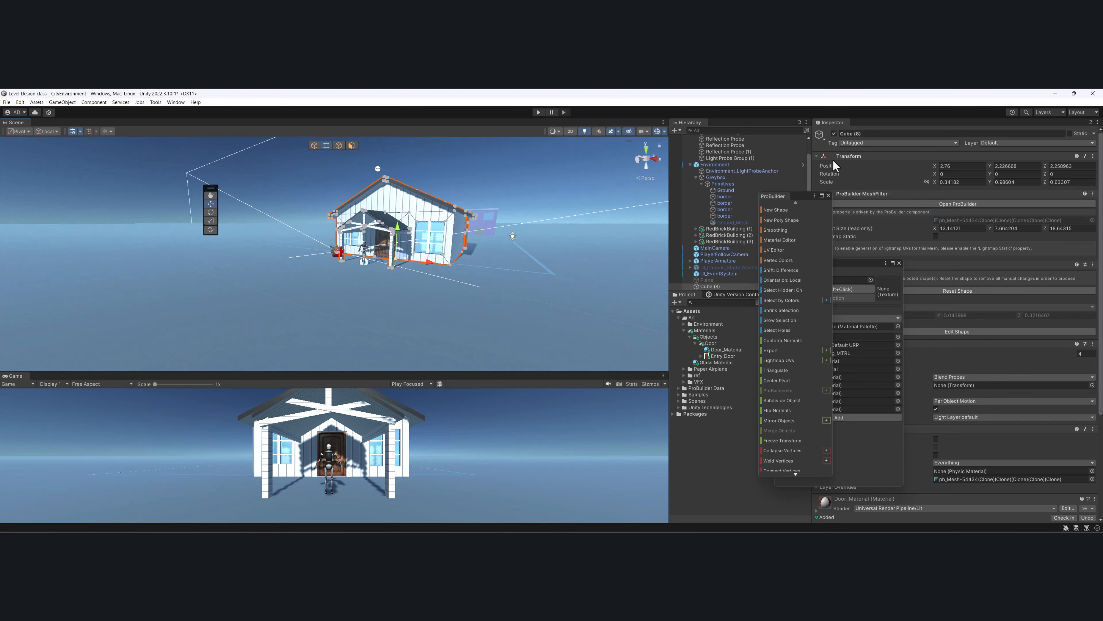
click(828, 196)
Step: Save the scene with the finished door and close the Material Editor
alt+drag(387, 219, 513, 248)
scroll(434, 243, up, 3)
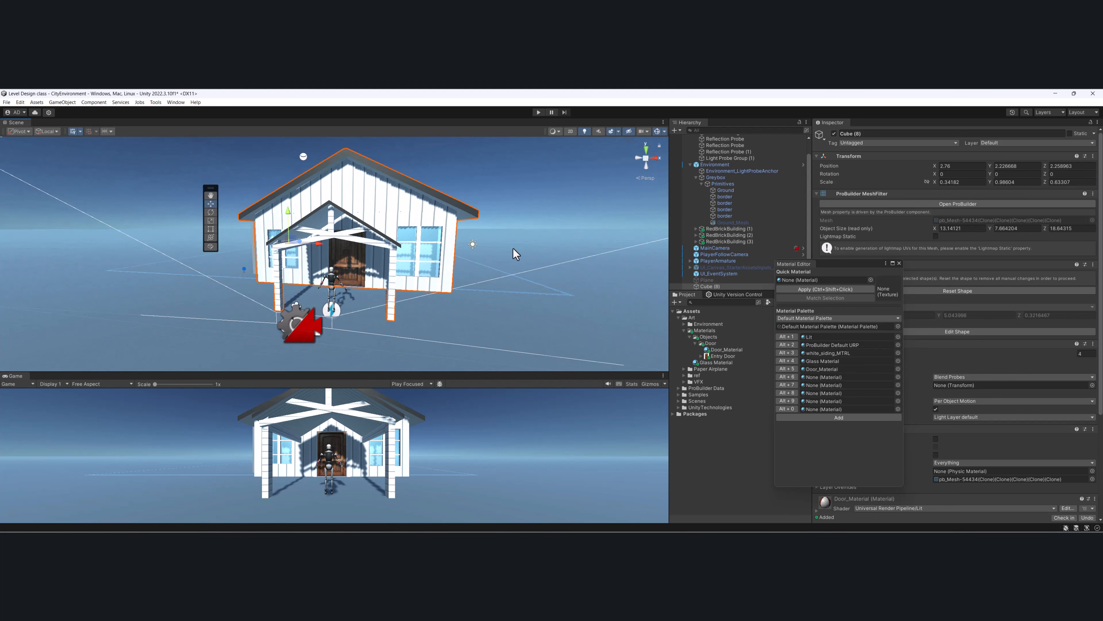
key(ctrl+s)
click(899, 263)
alt+drag(489, 209, 391, 287)
alt+drag(551, 300, 525, 308)
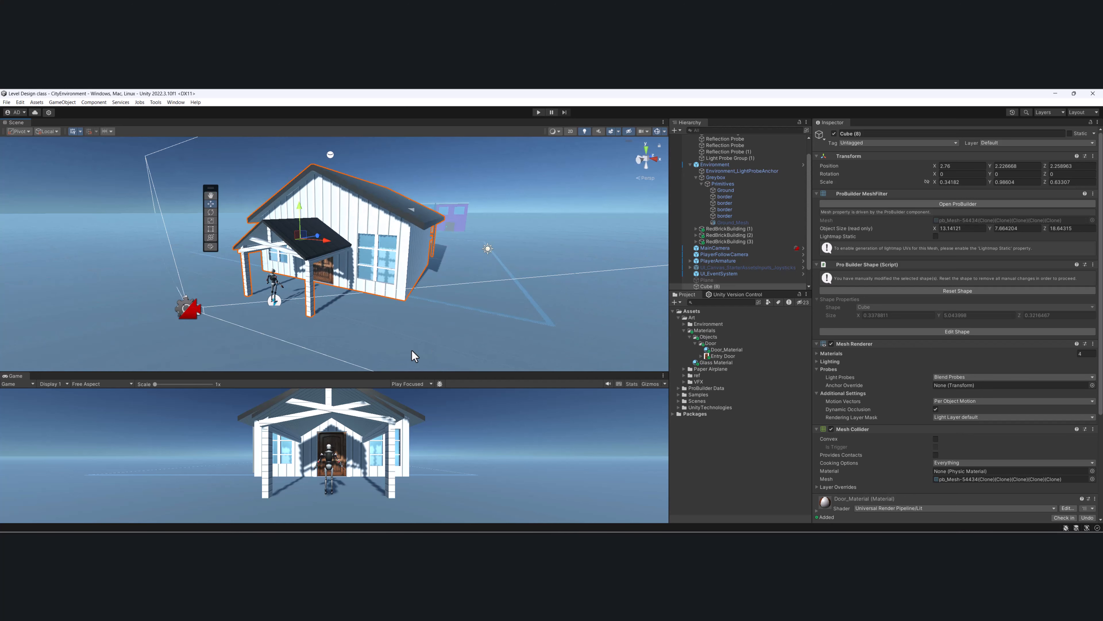
alt+drag(351, 279, 476, 283)
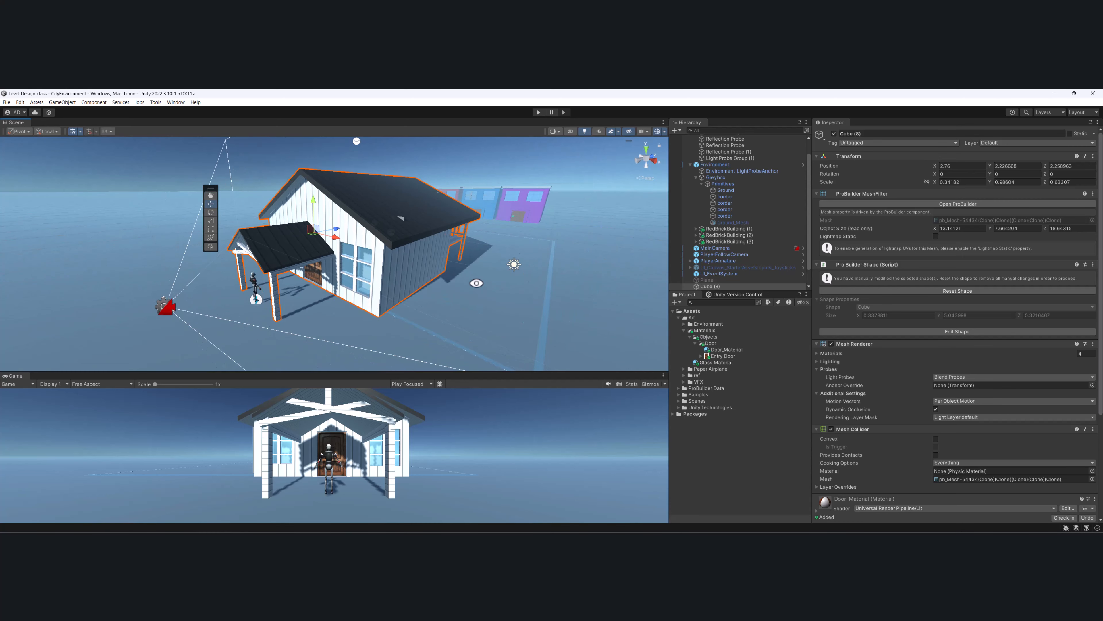